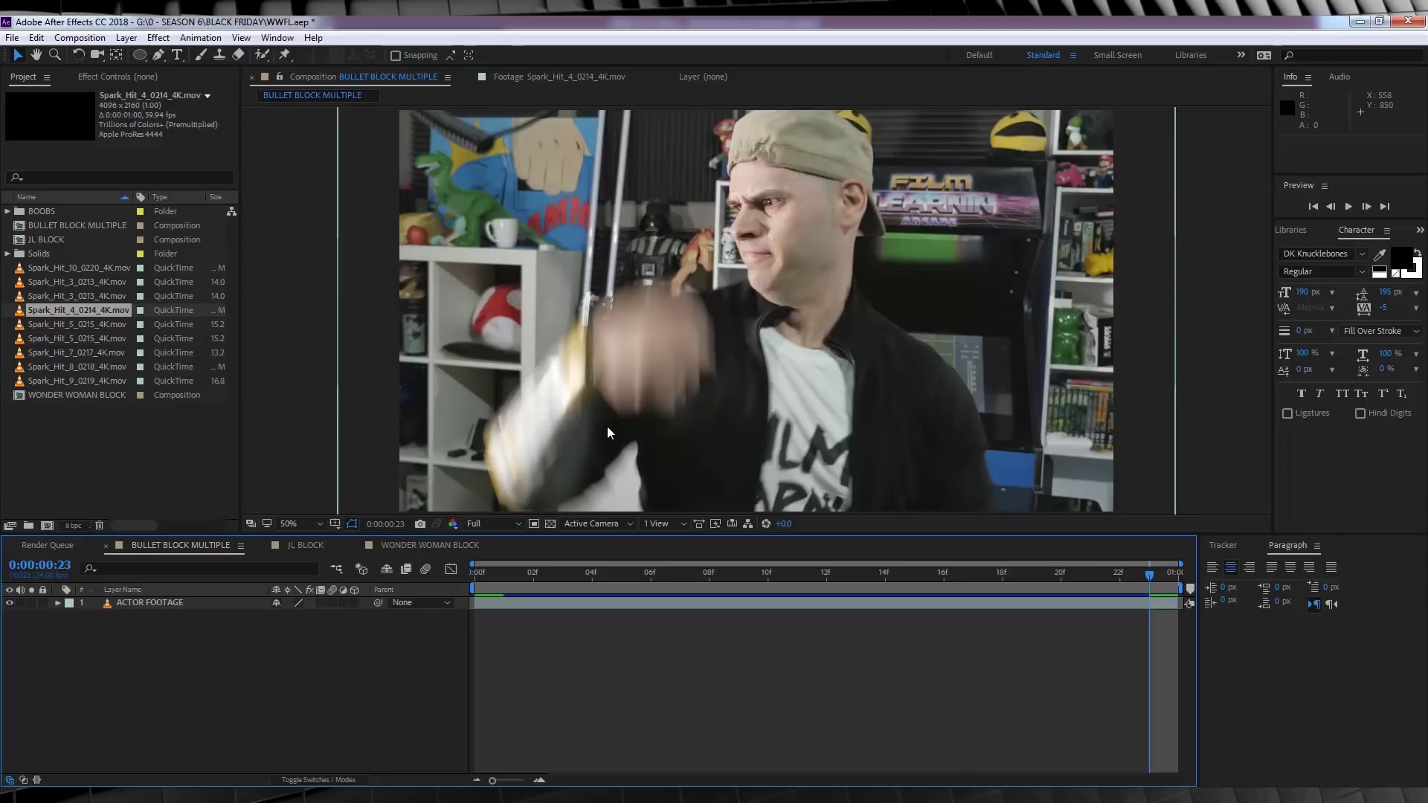
Look over the JL BLOCK and WONDER WOMAN BLOCK compositions, then preview BULLET BLOCK MULTIPLE.
{"action": "left_click", "coordinate": [480, 574]}
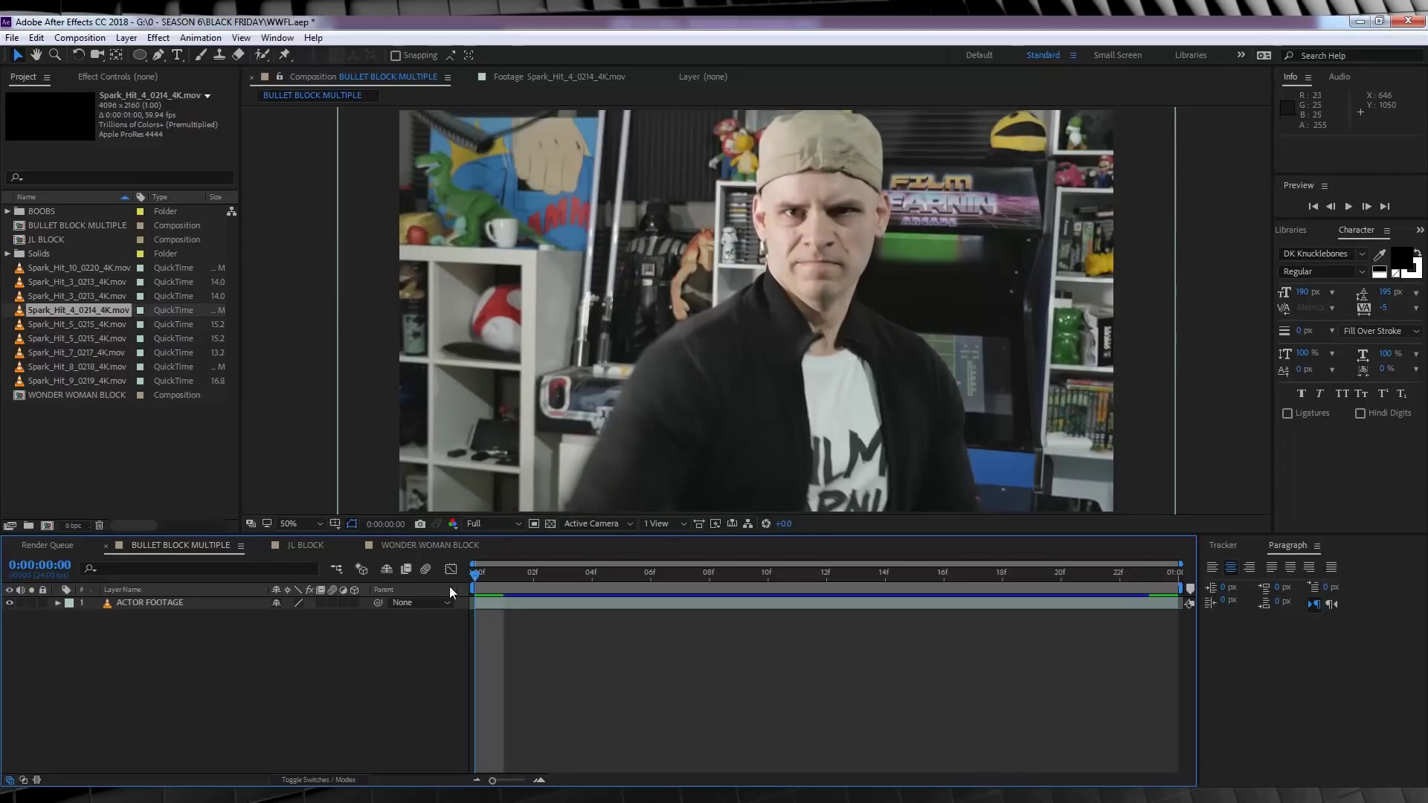
{"action": "left_click", "coordinate": [324, 546]}
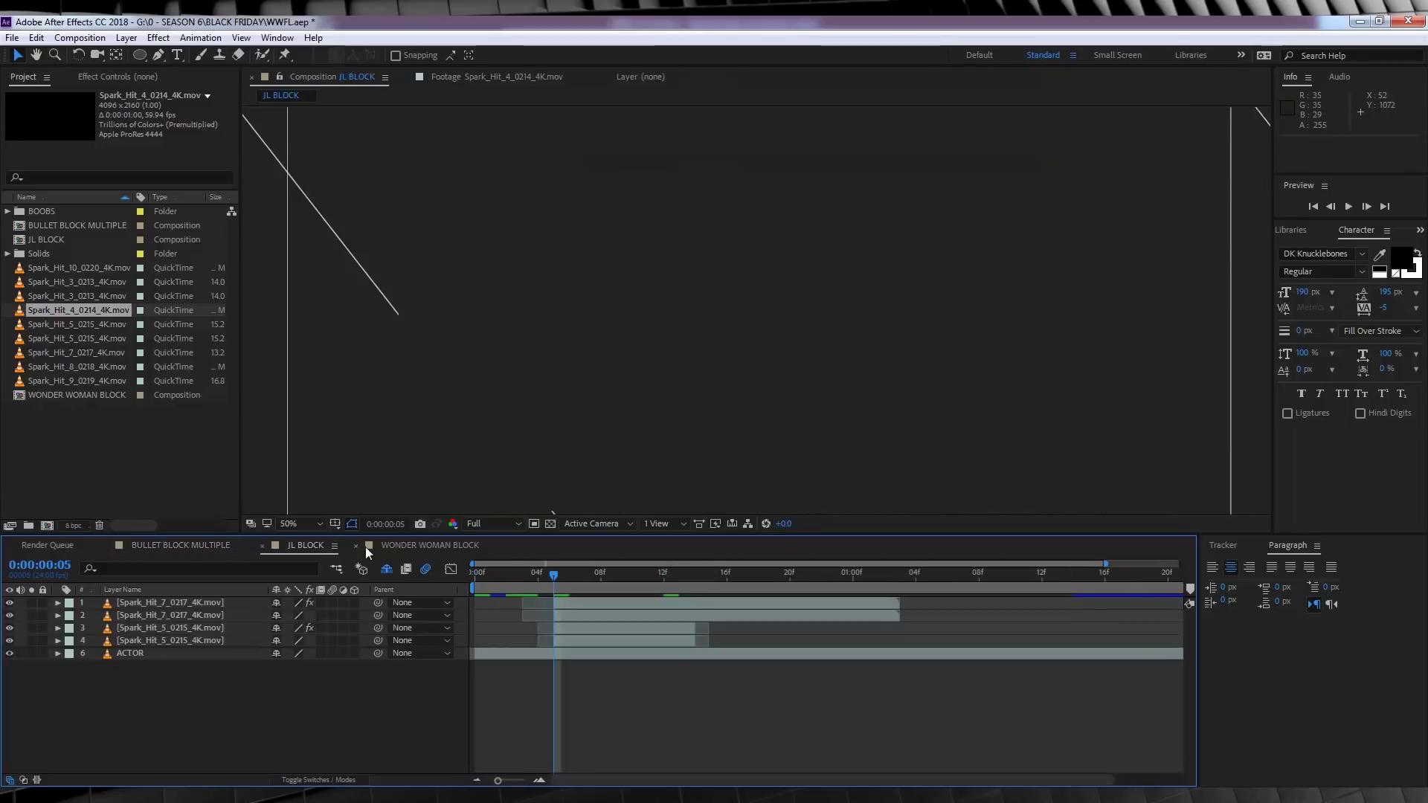
{"action": "left_click", "coordinate": [403, 546]}
{"action": "left_click", "coordinate": [171, 547]}
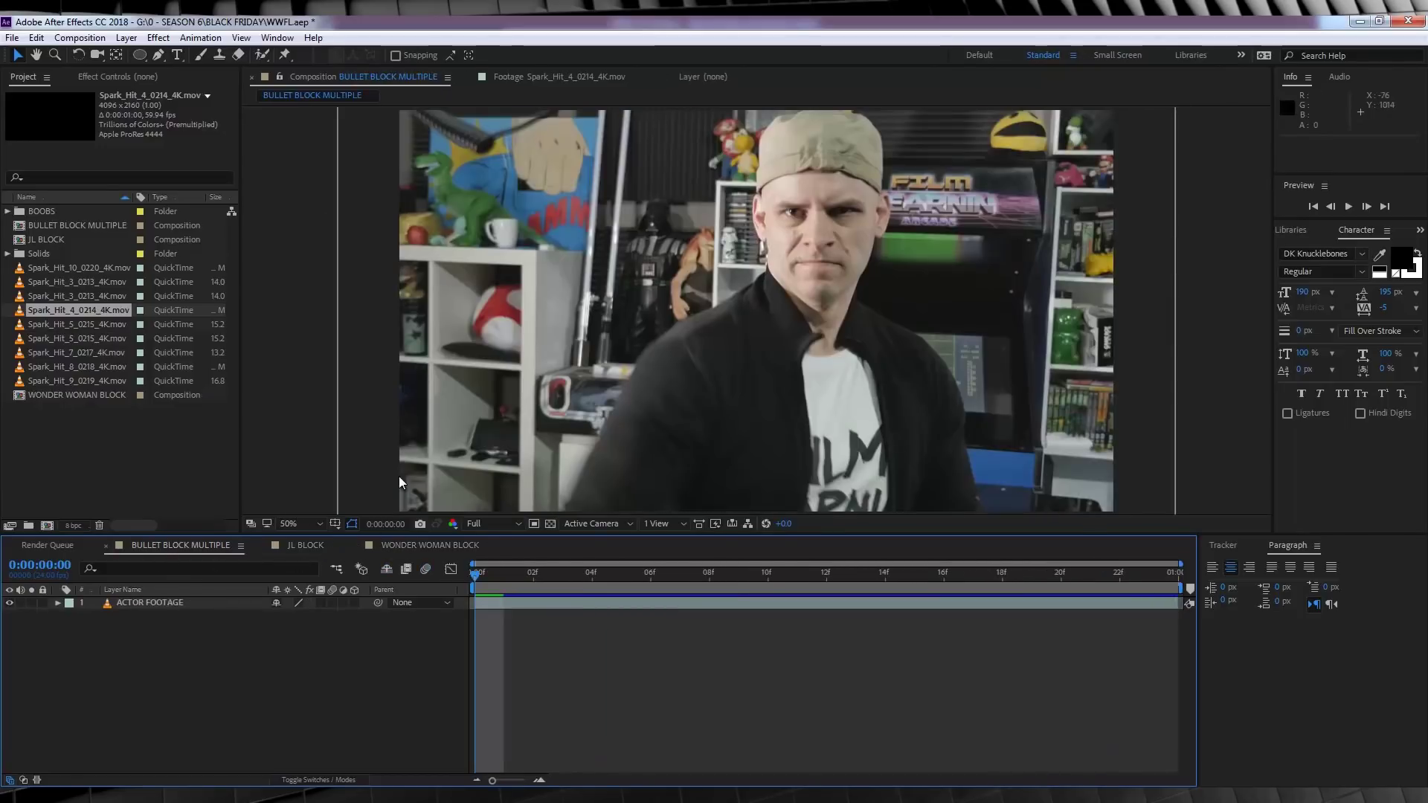
{"action": "key", "text": "space"}
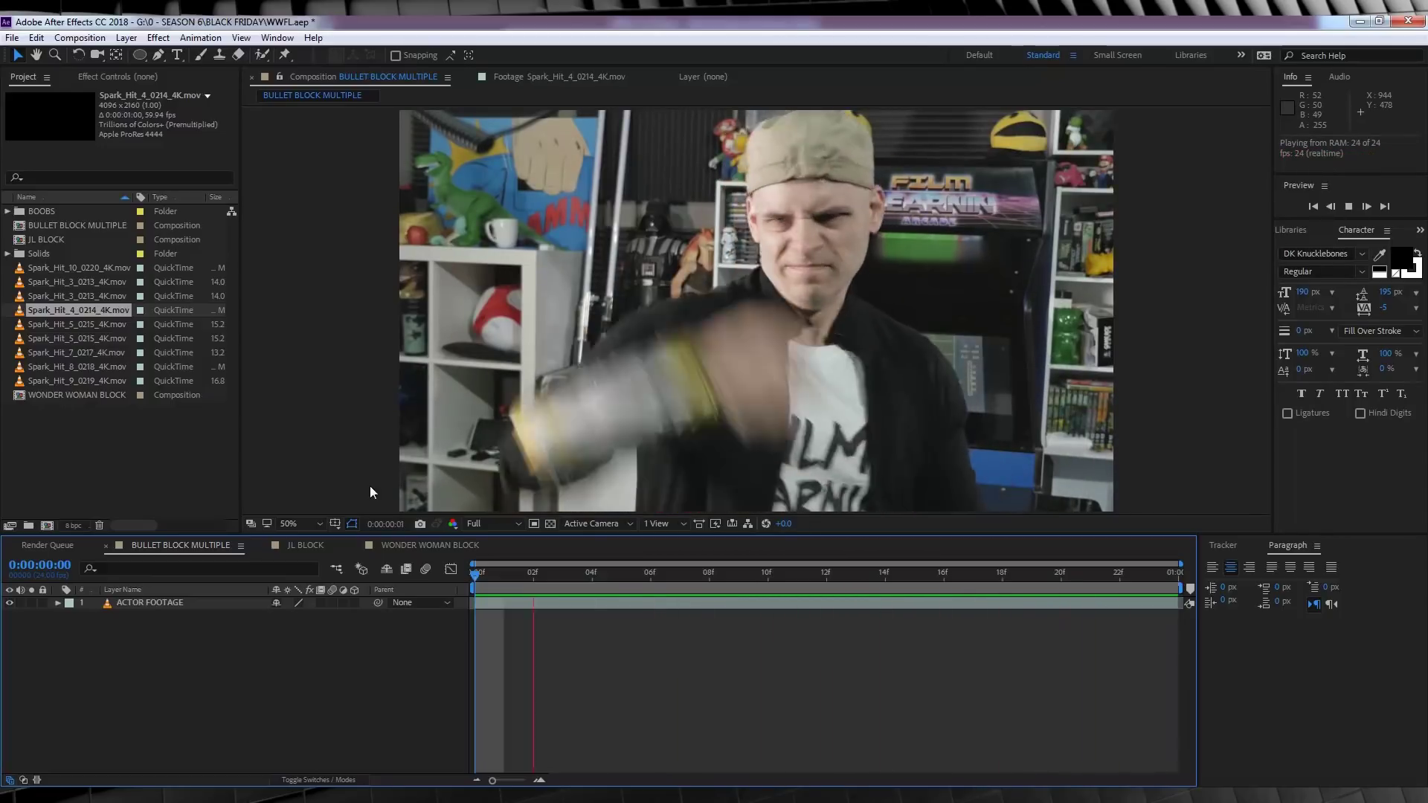
Preview the JL BLOCK shot, scrub WONDER WOMAN BLOCK, then return to BULLET BLOCK MULTIPLE's first frame.
{"action": "left_click", "coordinate": [310, 548]}
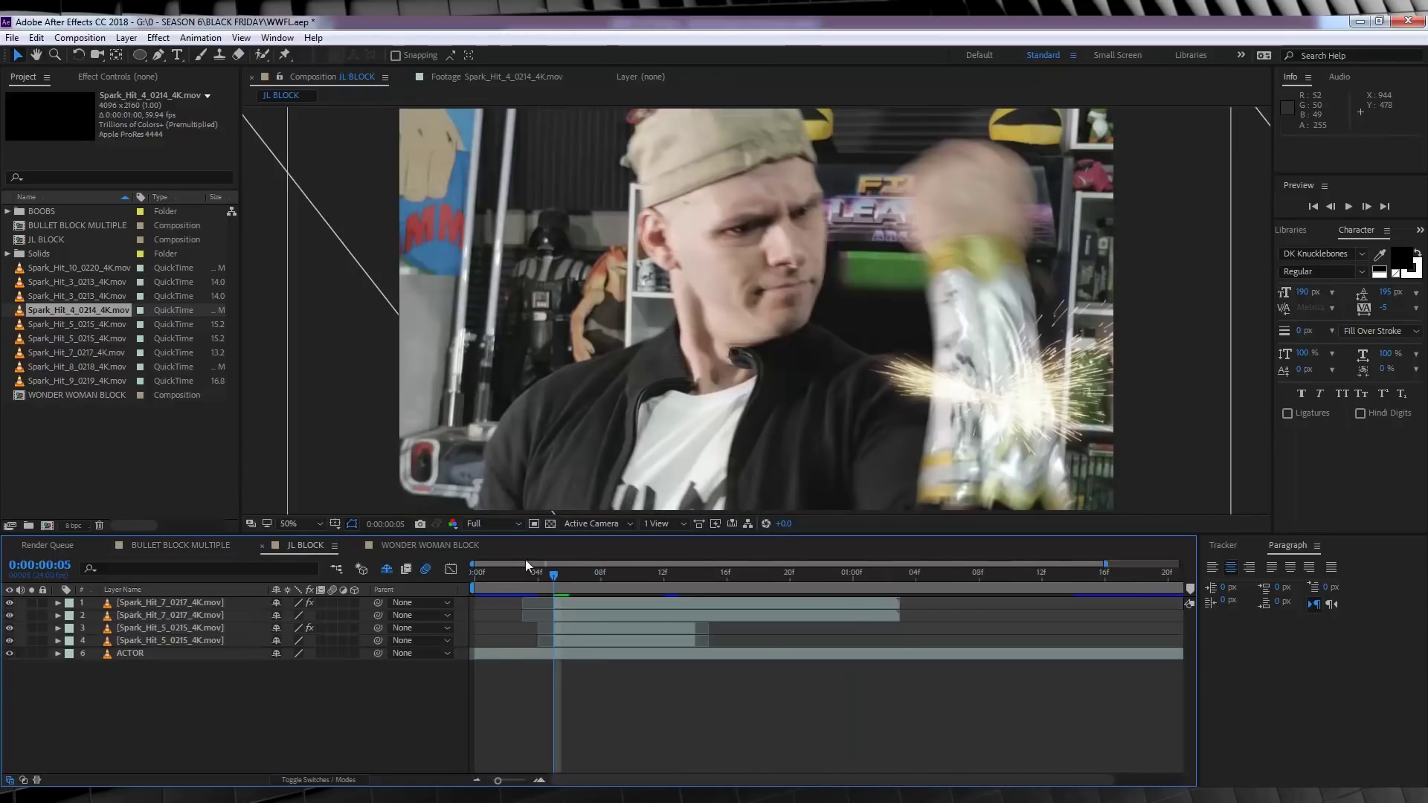
{"action": "left_click", "coordinate": [480, 574]}
{"action": "key", "text": "space"}
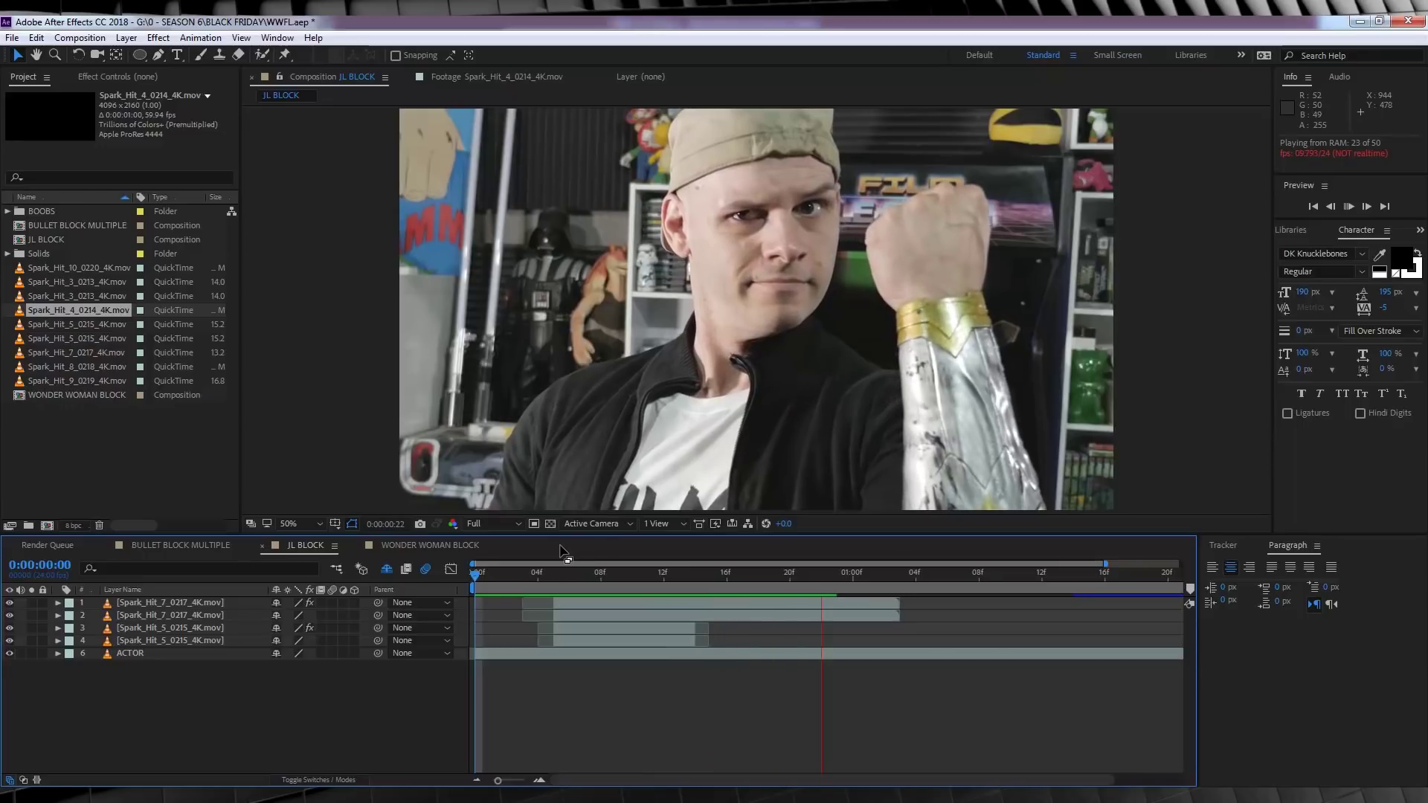
{"action": "key", "text": "space"}
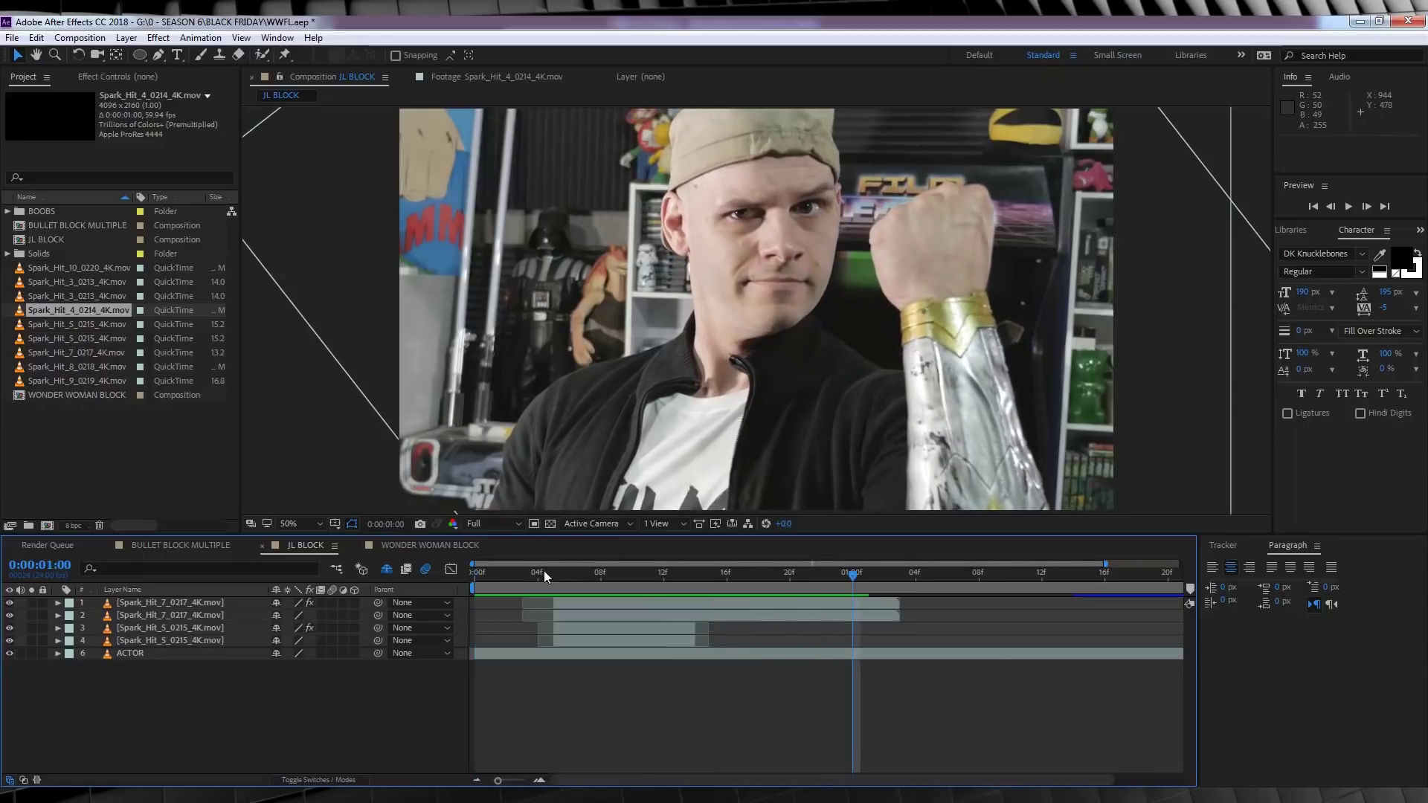
{"action": "left_click_drag", "start_coordinate": [545, 575], "coordinate": [839, 577]}
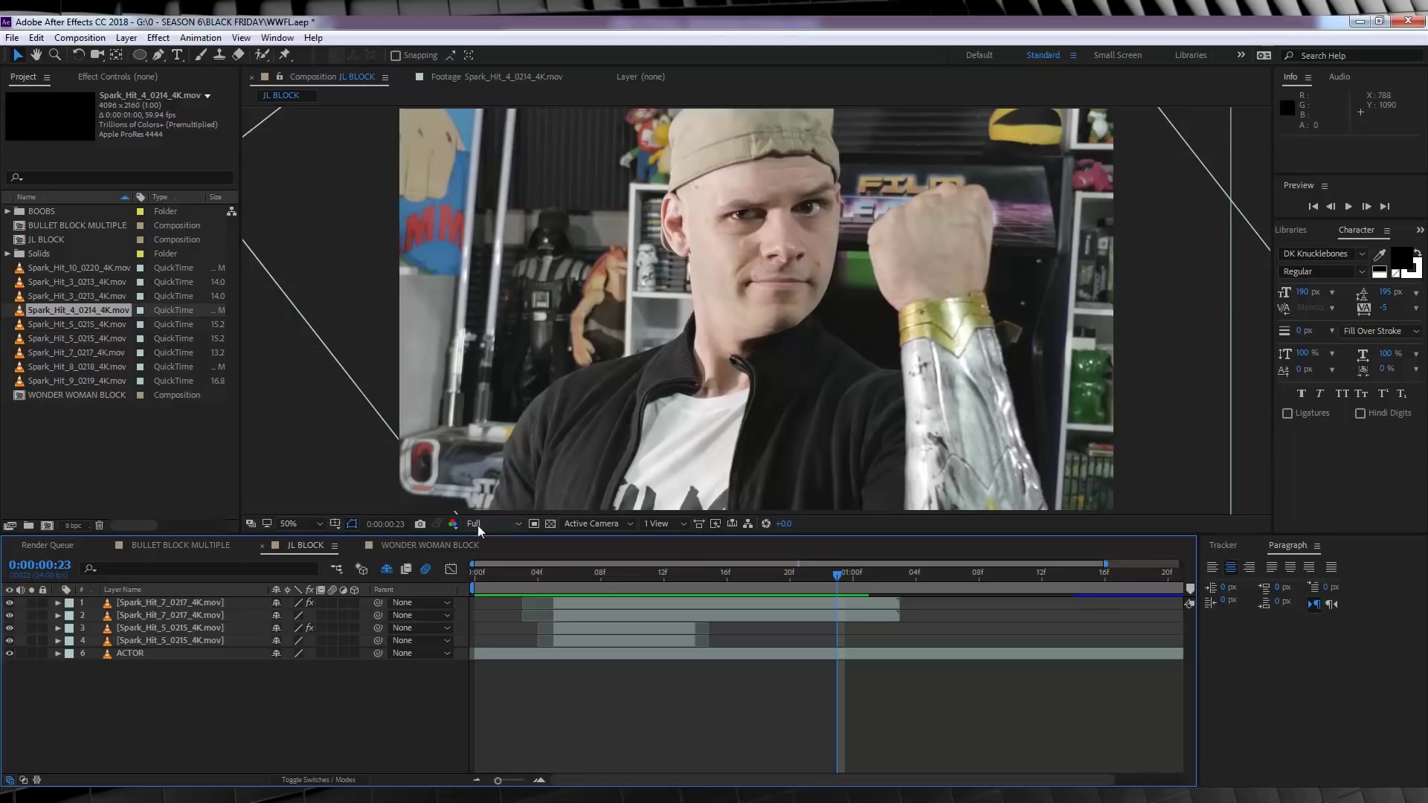
{"action": "left_click", "coordinate": [417, 546]}
{"action": "left_click_drag", "start_coordinate": [575, 574], "coordinate": [838, 581]}
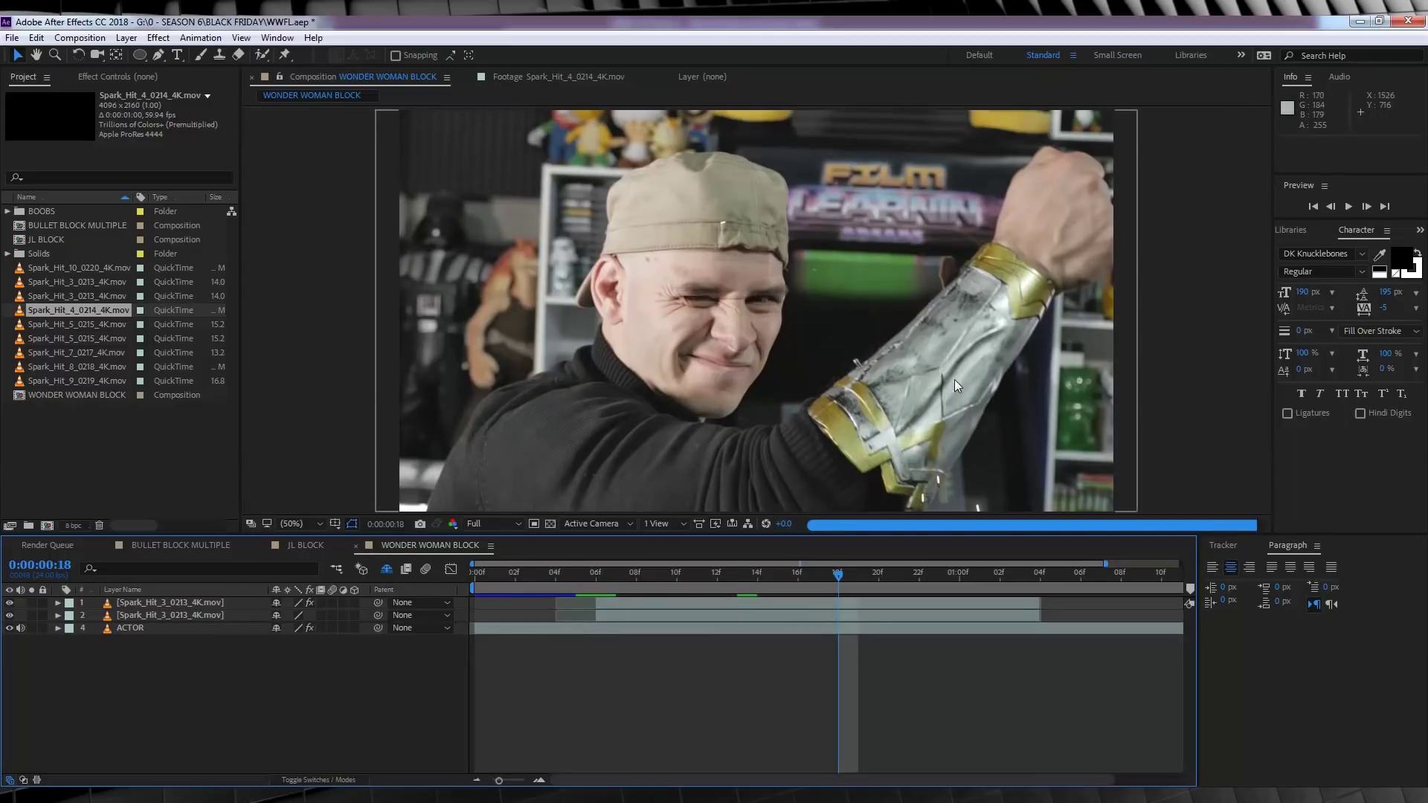
{"action": "left_click", "coordinate": [178, 546]}
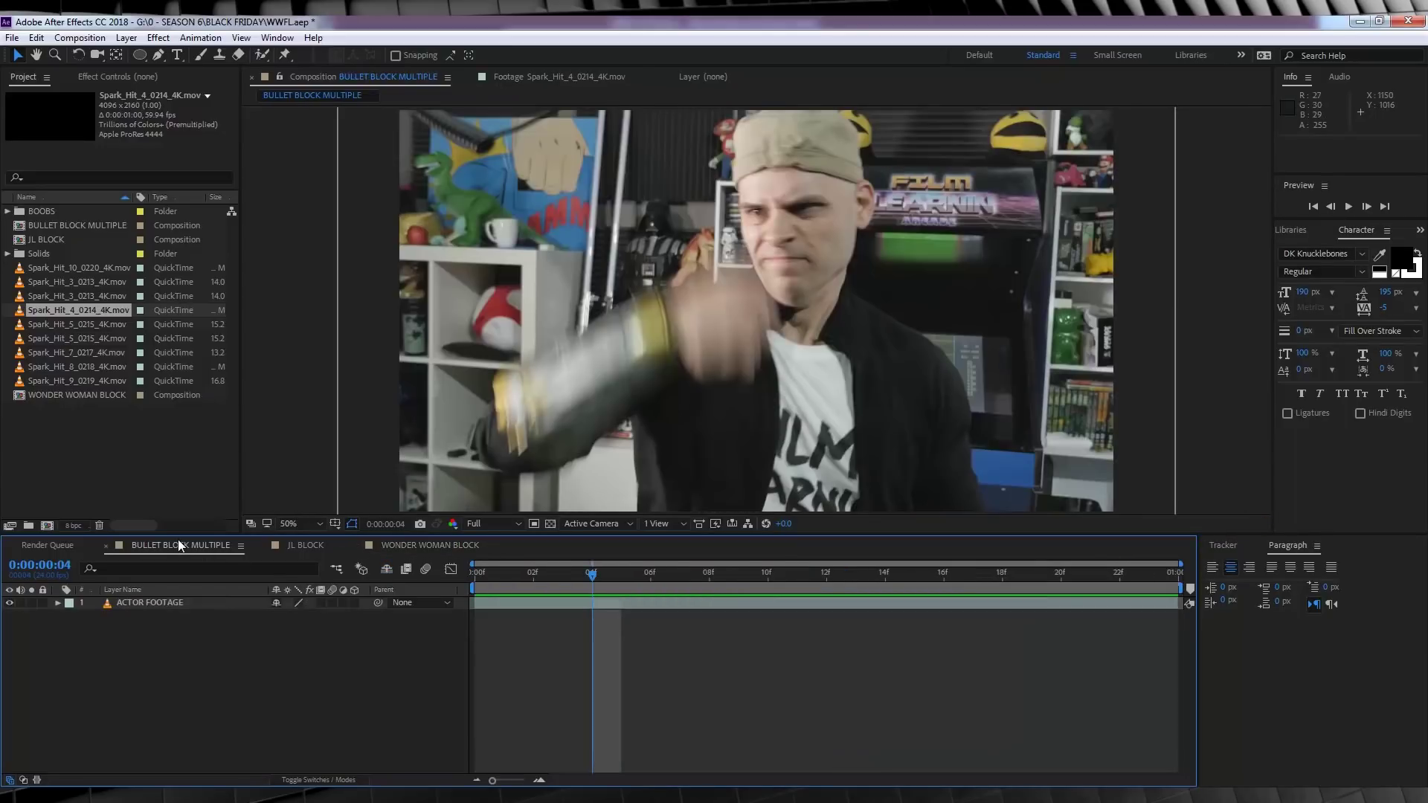
{"action": "left_click", "coordinate": [474, 578]}
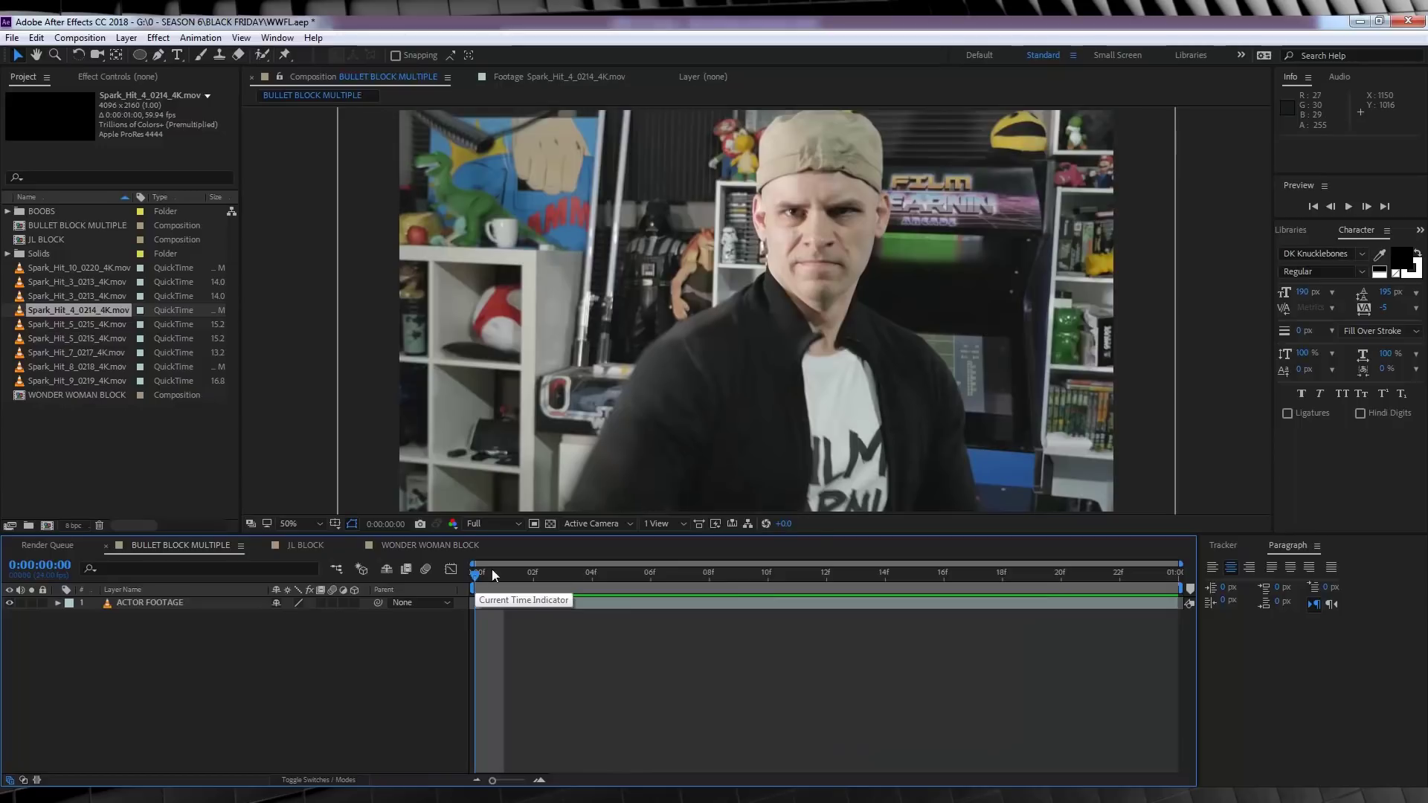
Set the viewer magnification to Fit up to 100% and move to frame 3.
{"action": "left_click", "coordinate": [312, 527]}
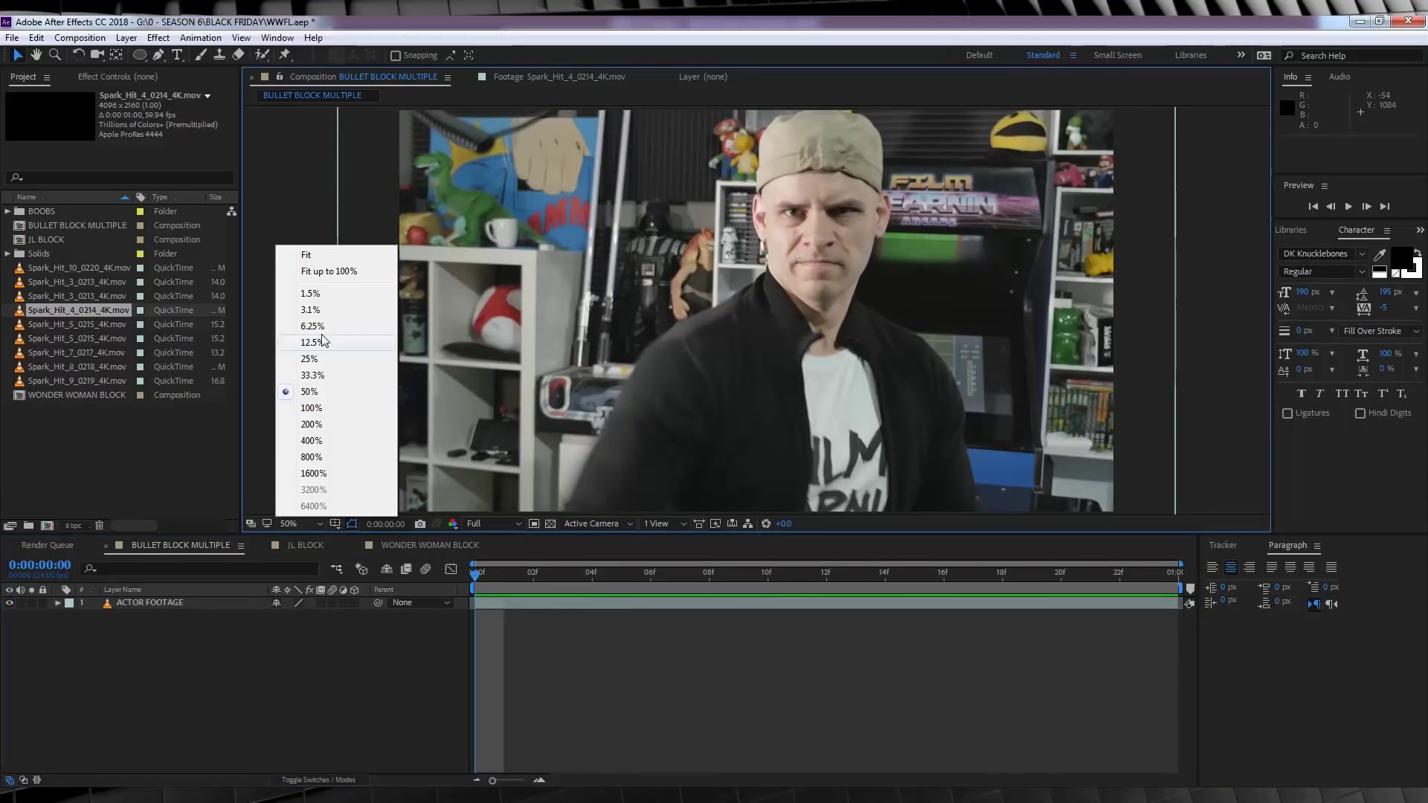
{"action": "left_click", "coordinate": [321, 271]}
{"action": "left_click_drag", "start_coordinate": [478, 574], "coordinate": [575, 587]}
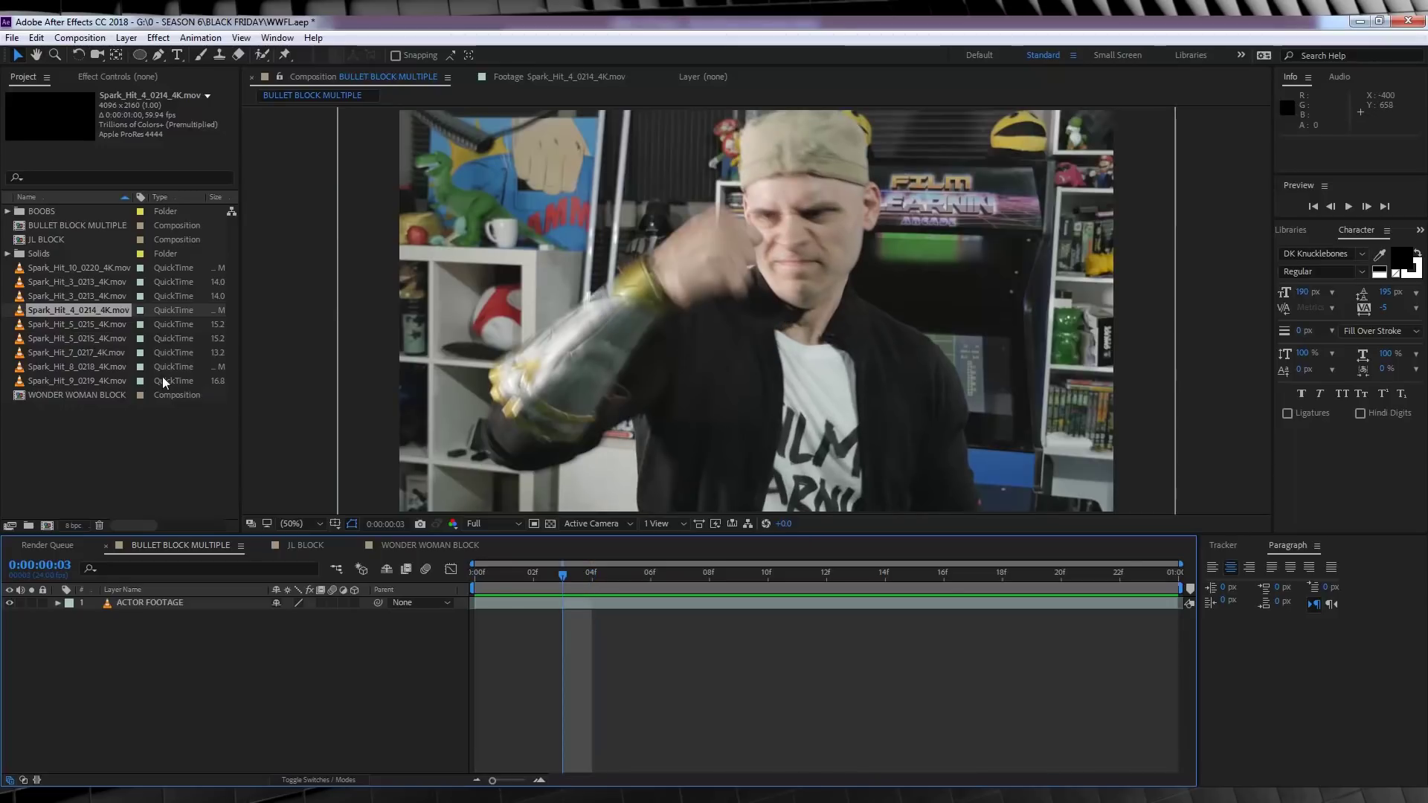
Add Spark_Hit_3_0213_4K.mov to the composition and position the sparks on the gauntlet.
{"action": "left_click", "coordinate": [75, 270]}
{"action": "left_click", "coordinate": [76, 283]}
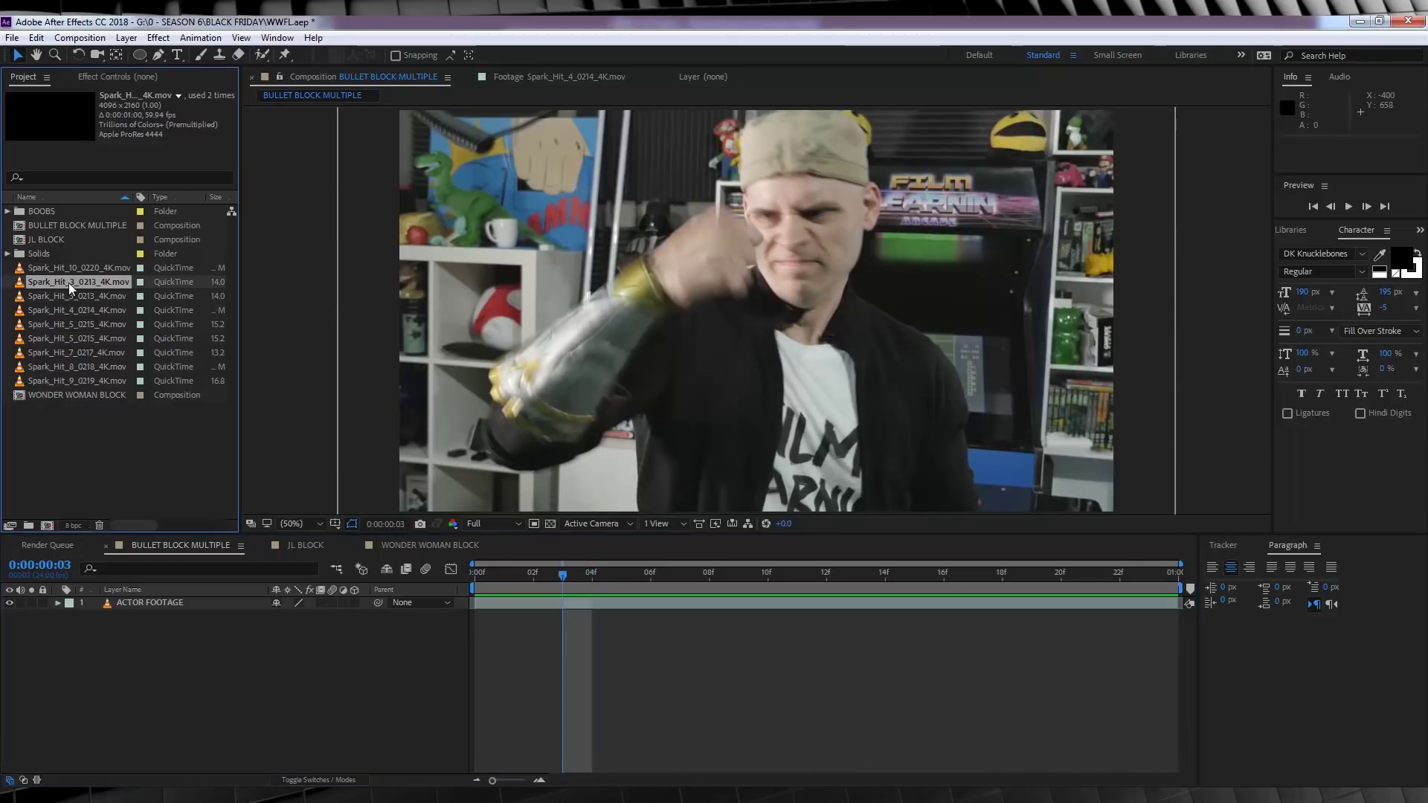
{"action": "left_click_drag", "start_coordinate": [180, 586], "coordinate": [563, 601]}
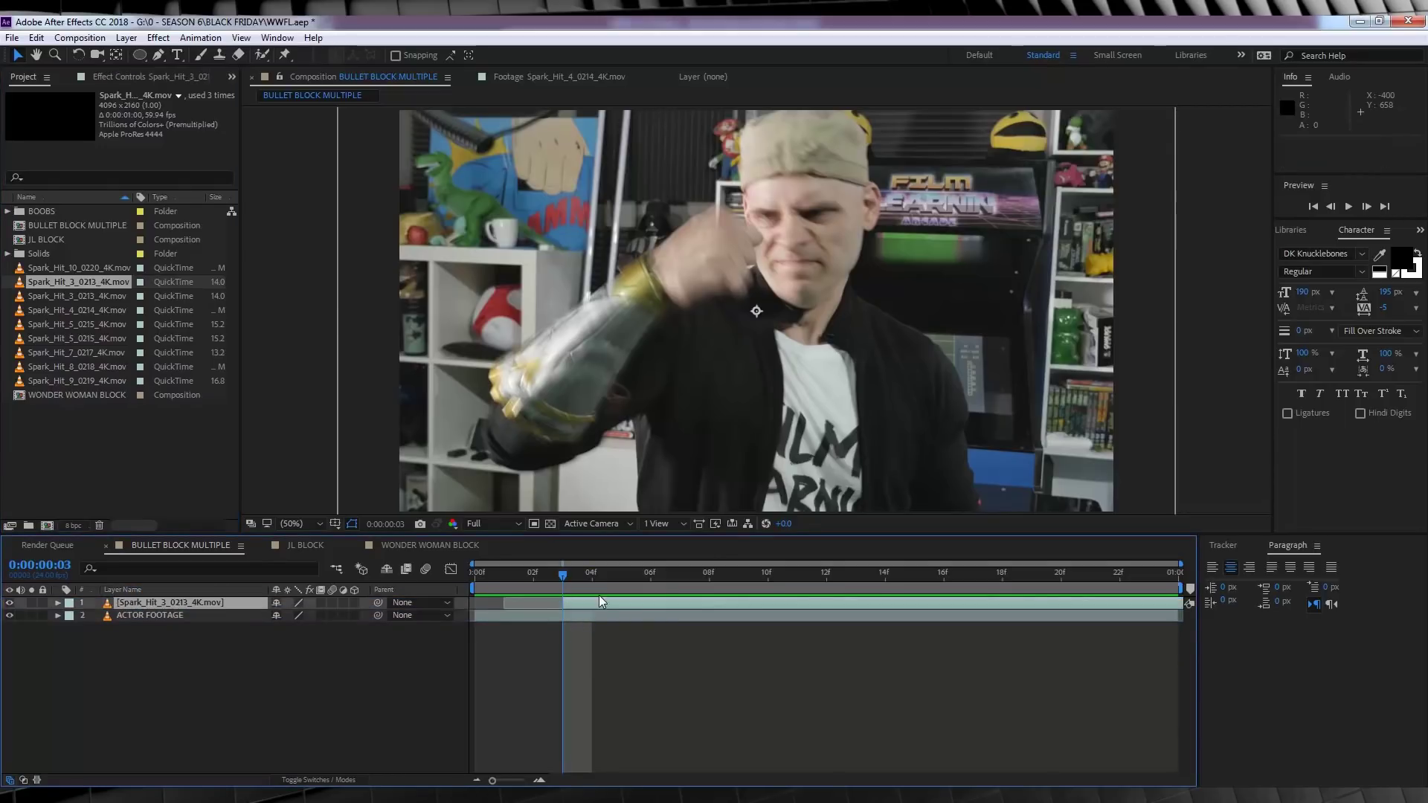
{"action": "left_click_drag", "start_coordinate": [716, 274], "coordinate": [564, 341]}
{"action": "left_click_drag", "start_coordinate": [525, 576], "coordinate": [568, 583]}
Rotate the sparks 21° to spray leftward and nudge them up-left on the gauntlet.
{"action": "key", "text": "r"}
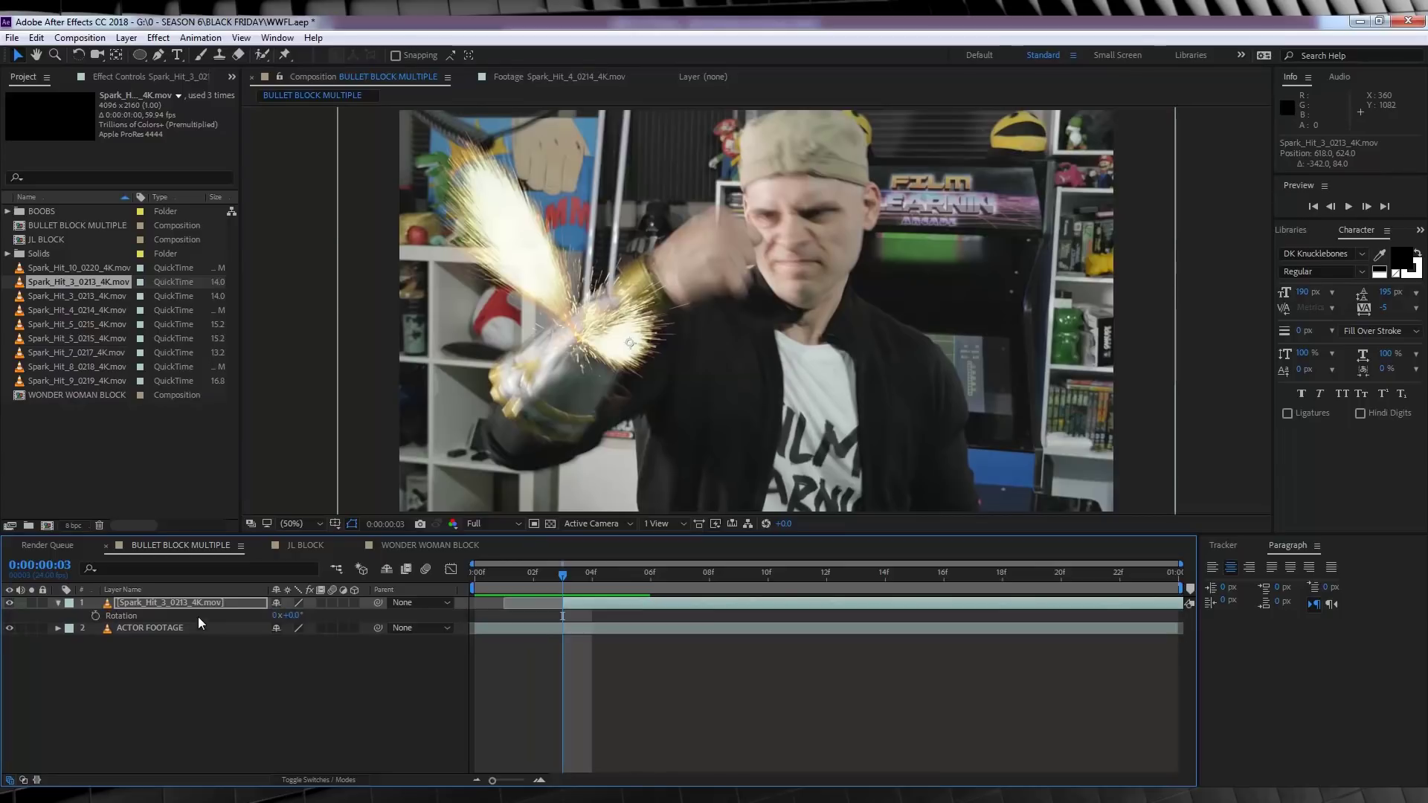
{"action": "left_click_drag", "start_coordinate": [288, 616], "coordinate": [279, 616]}
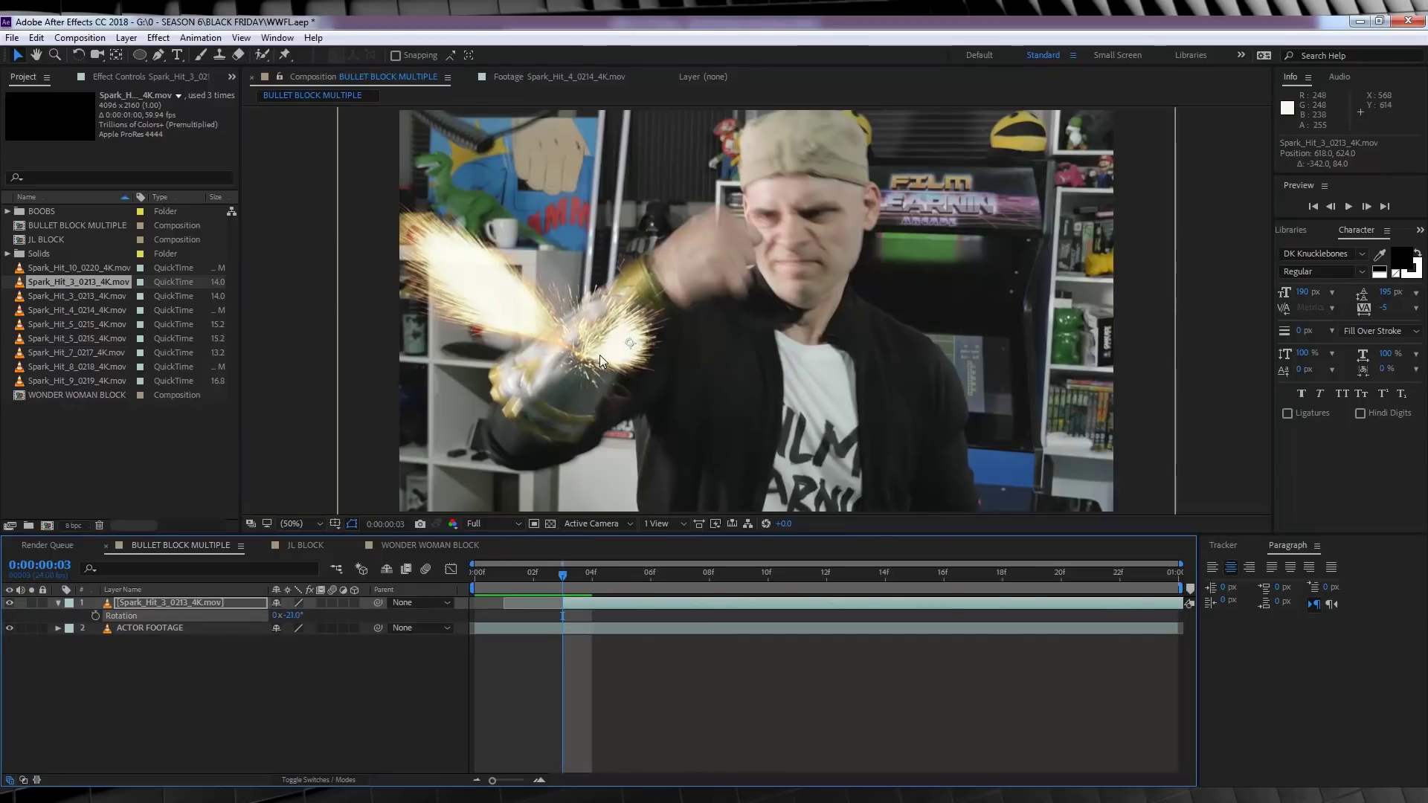
{"action": "left_click_drag", "start_coordinate": [601, 361], "coordinate": [588, 340]}
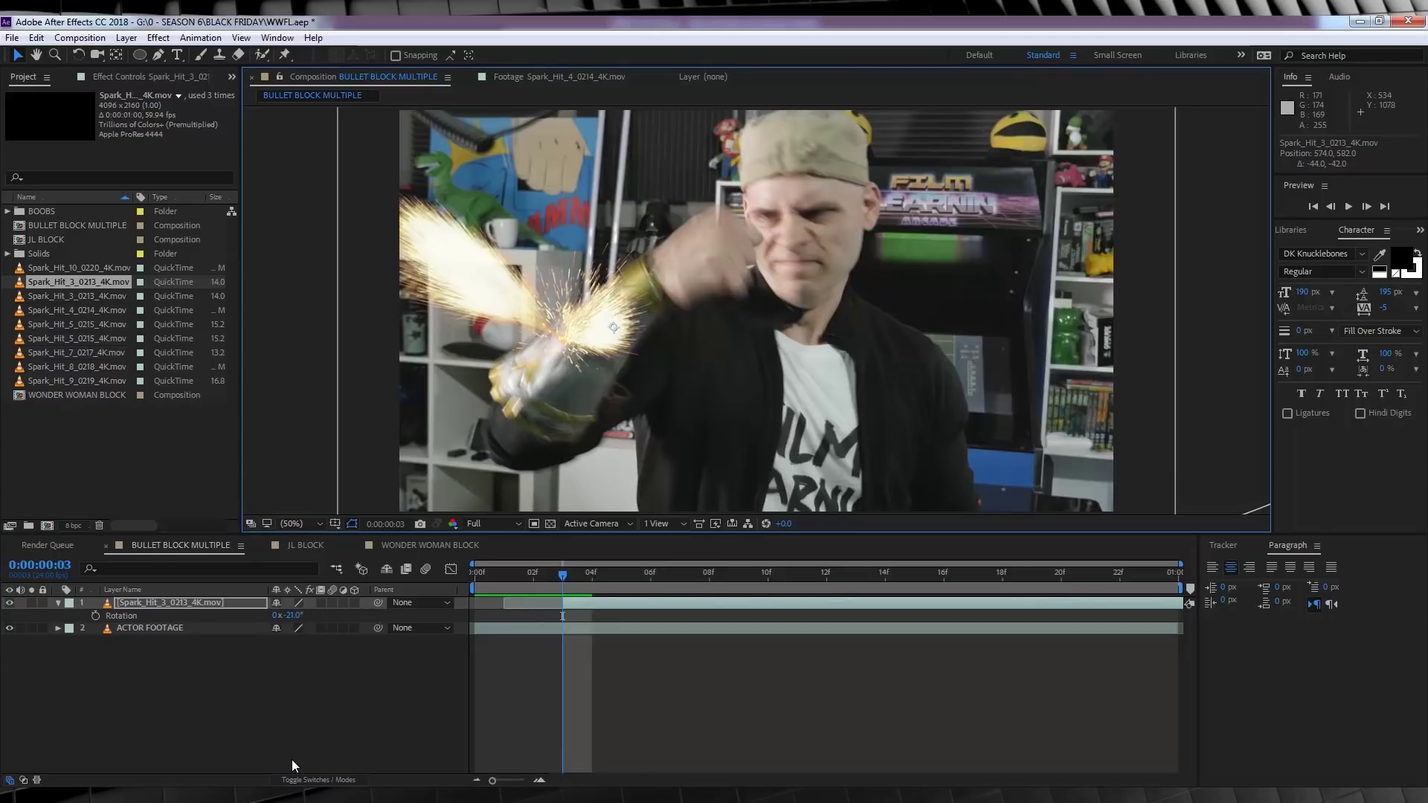
Set the spark layer's blending mode to Screen.
{"action": "left_click", "coordinate": [297, 779]}
{"action": "left_click", "coordinate": [289, 604]}
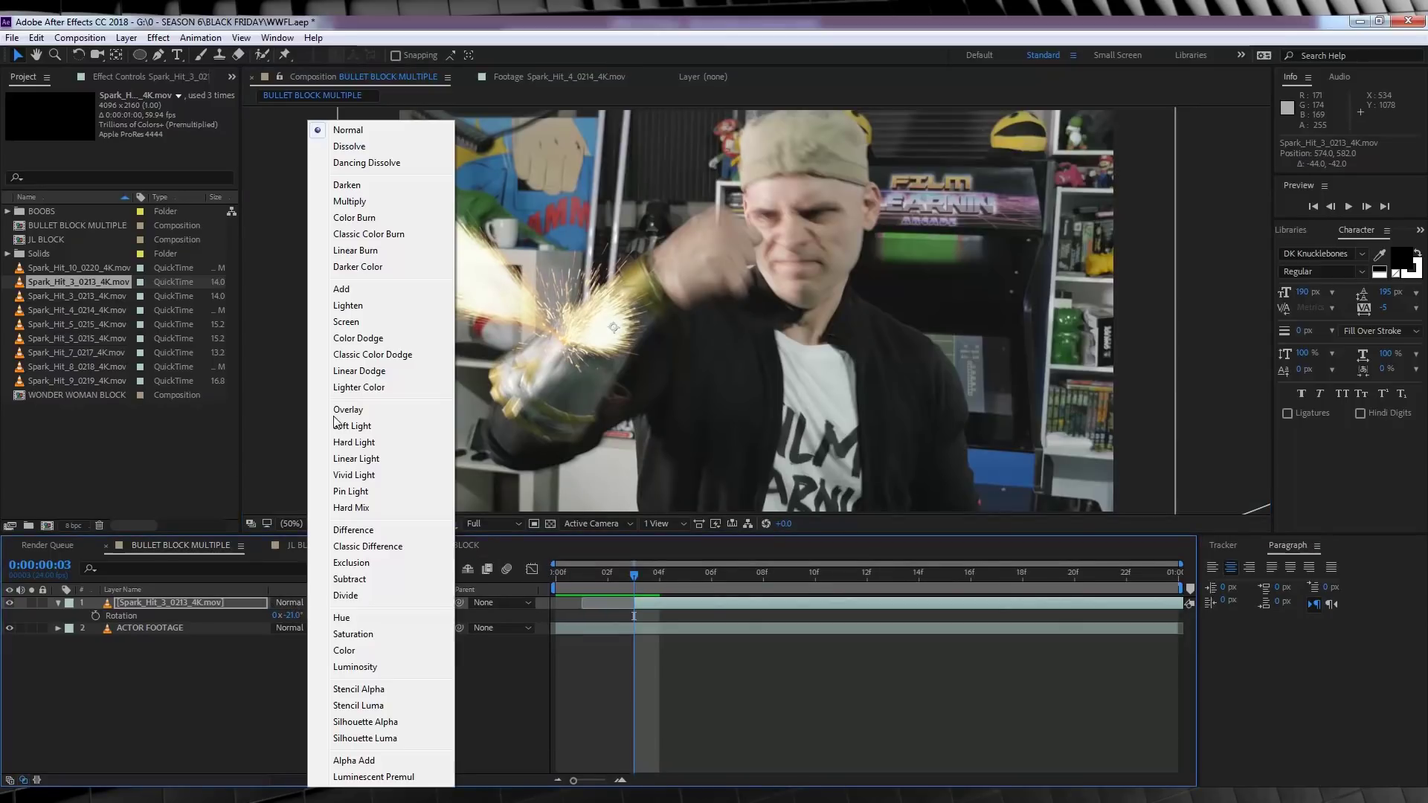
{"action": "left_click", "coordinate": [356, 321]}
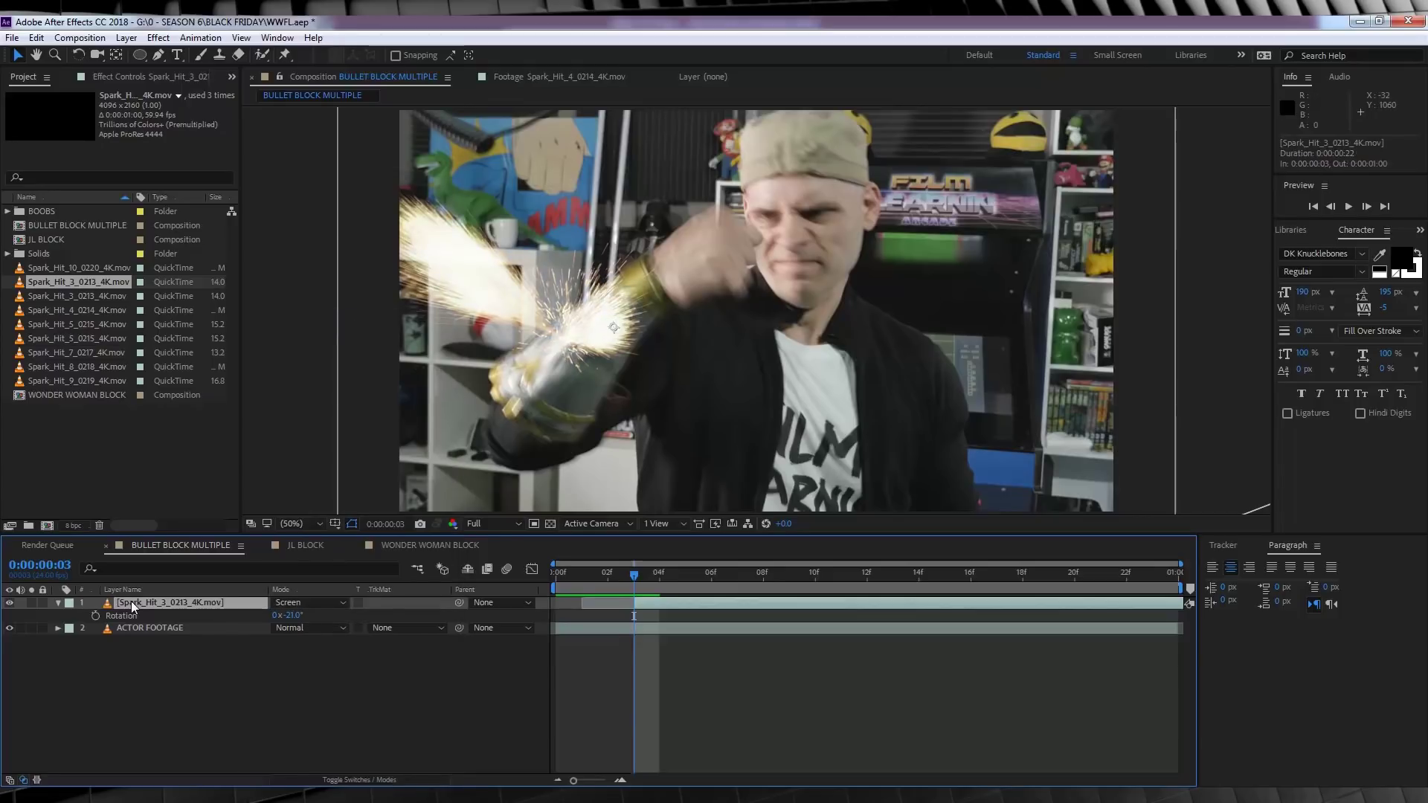
Duplicate the spark layer and soften the copy with a Fast Box Blur of radius 34.
{"action": "key", "text": "ctrl+d"}
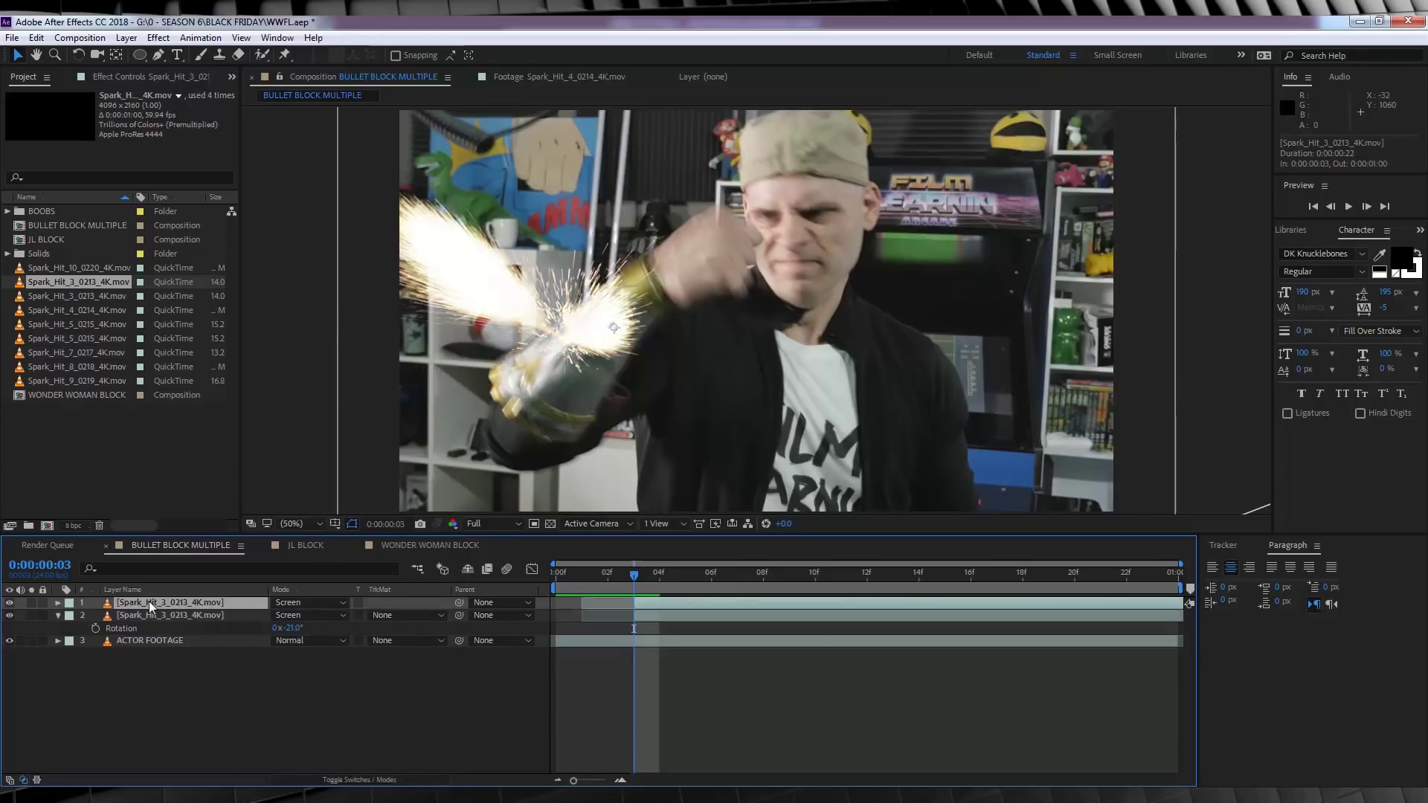
{"action": "left_click", "coordinate": [158, 38]}
{"action": "mouse_move", "coordinate": [214, 135]}
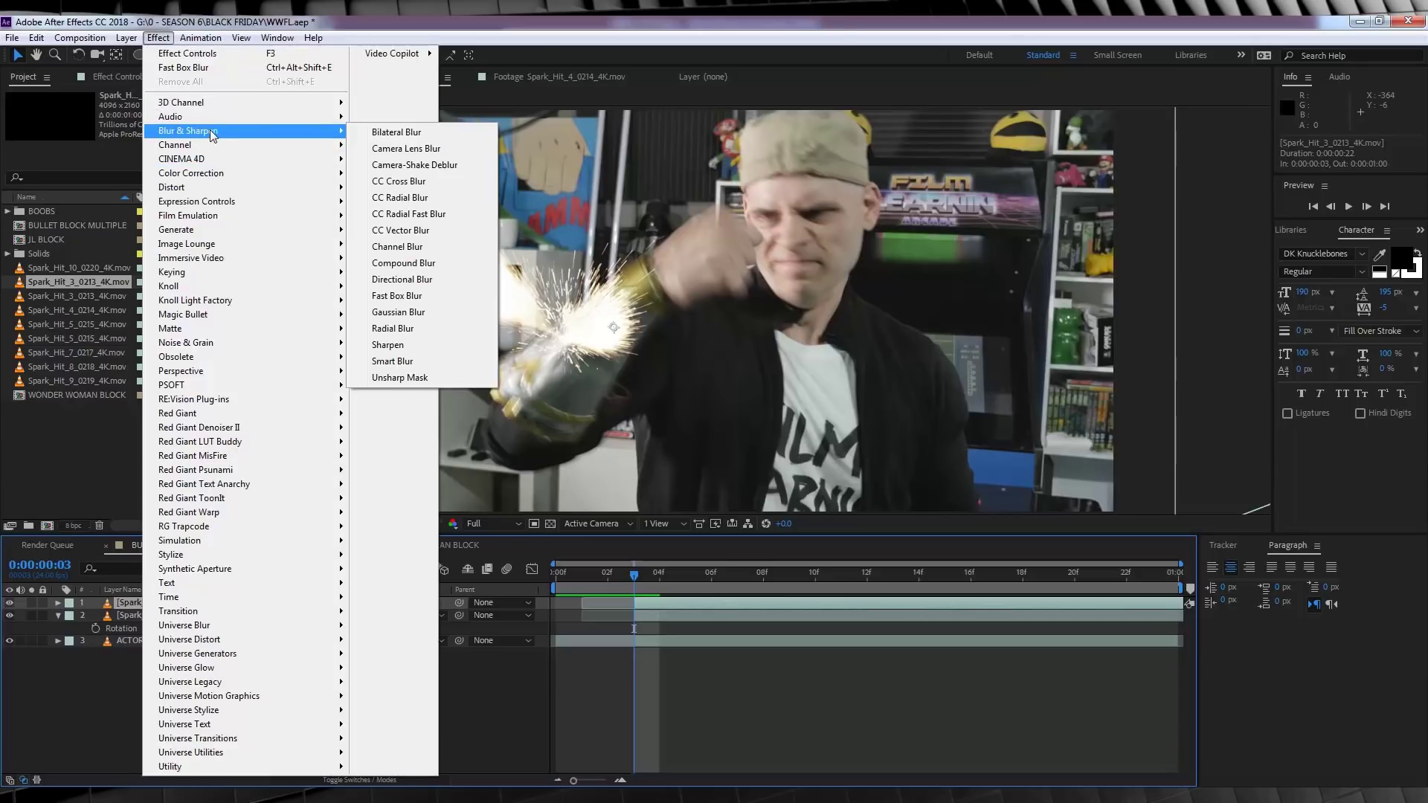
{"action": "left_click", "coordinate": [384, 297]}
{"action": "left_click", "coordinate": [136, 122]}
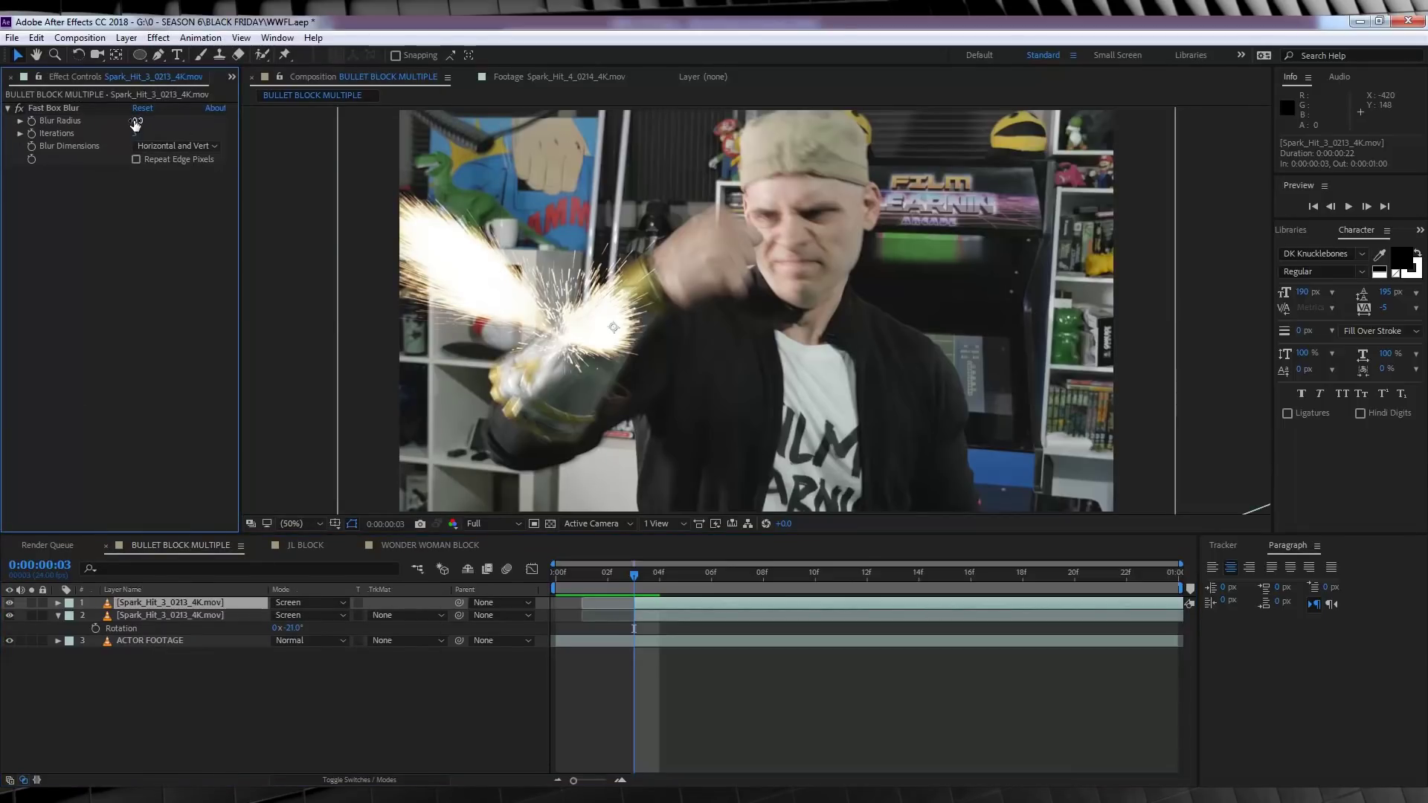
{"action": "left_click_drag", "start_coordinate": [137, 123], "coordinate": [161, 120]}
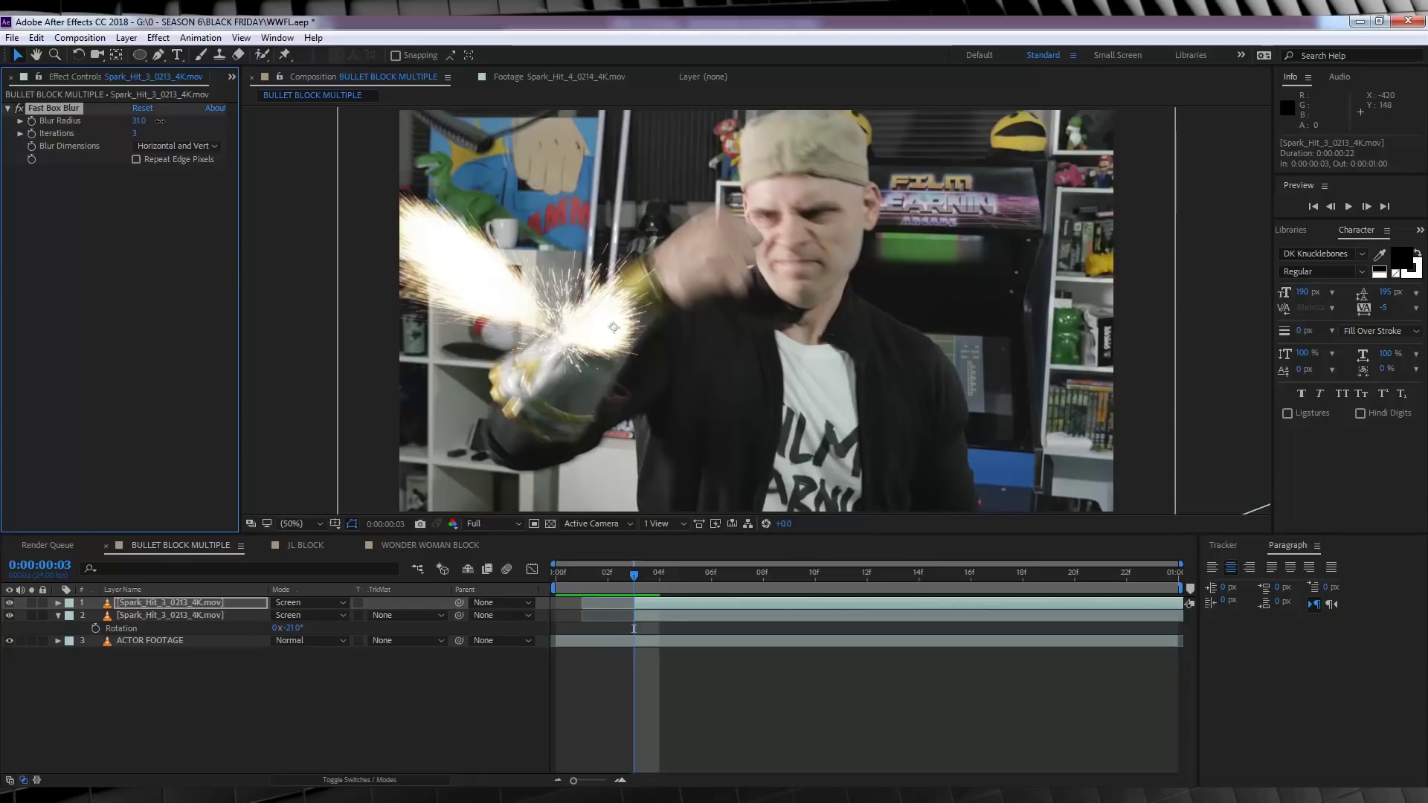
Preview the first eight frames, then restore the preview range to the whole composition.
{"action": "left_click", "coordinate": [552, 695]}
{"action": "left_click", "coordinate": [553, 577]}
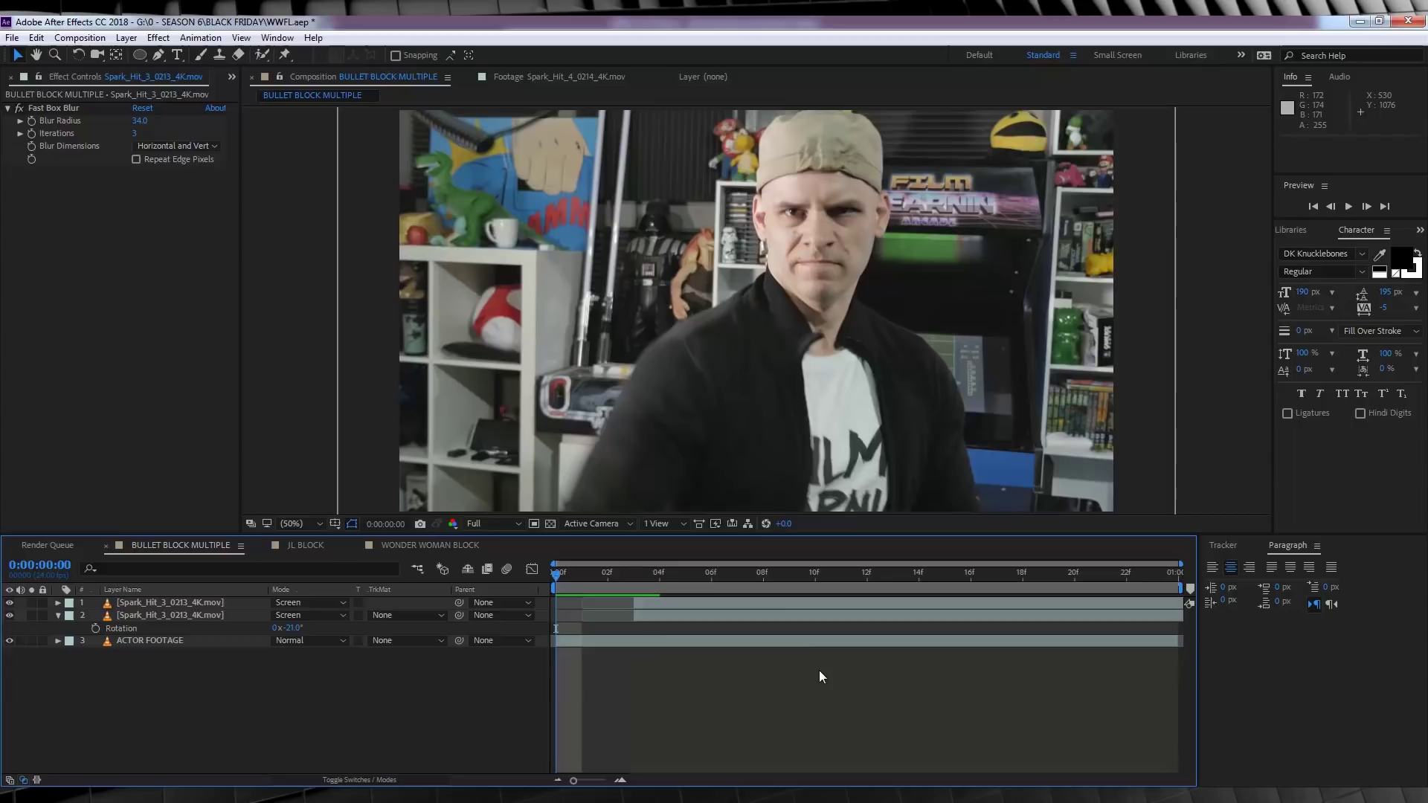
{"action": "left_click", "coordinate": [766, 574]}
{"action": "key", "text": "n"}
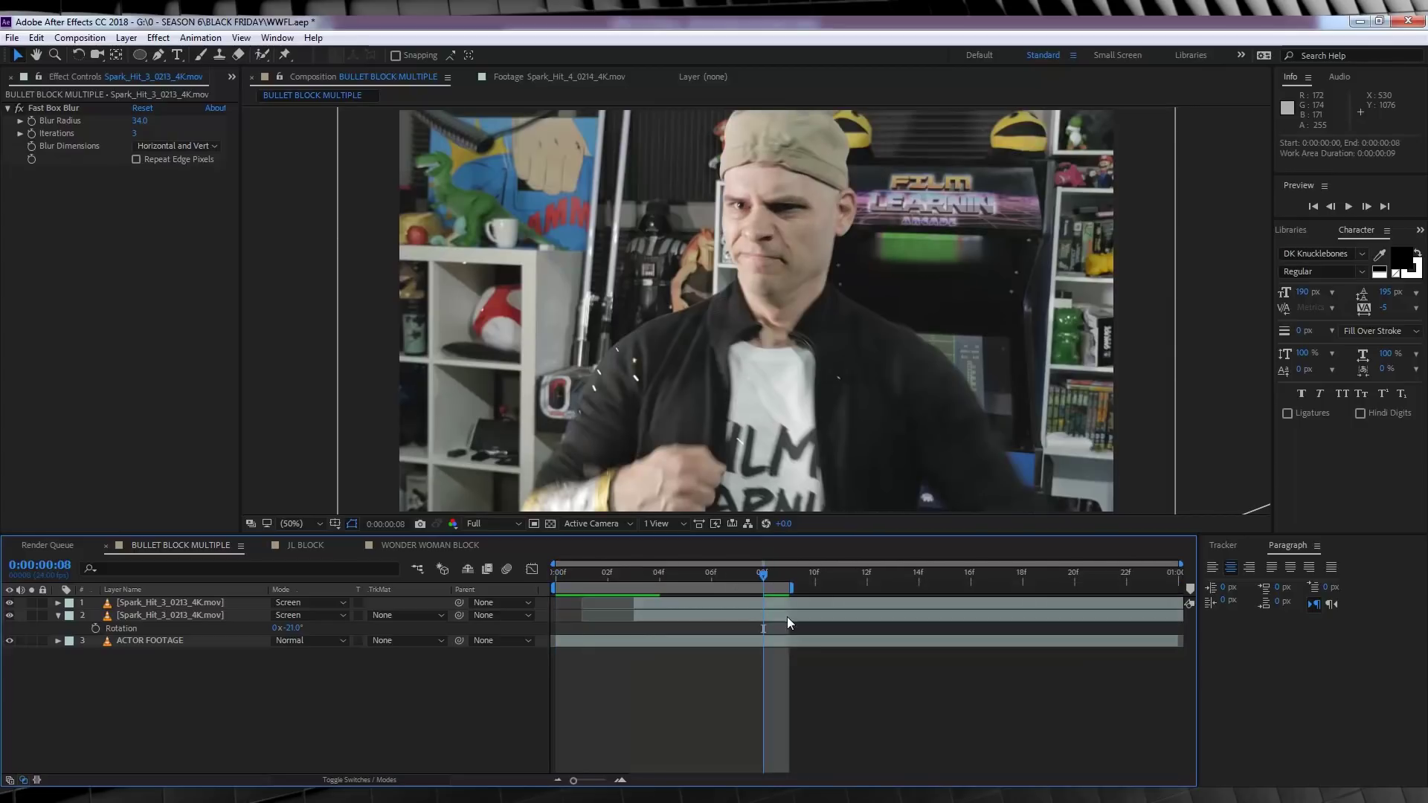
{"action": "key", "text": "space"}
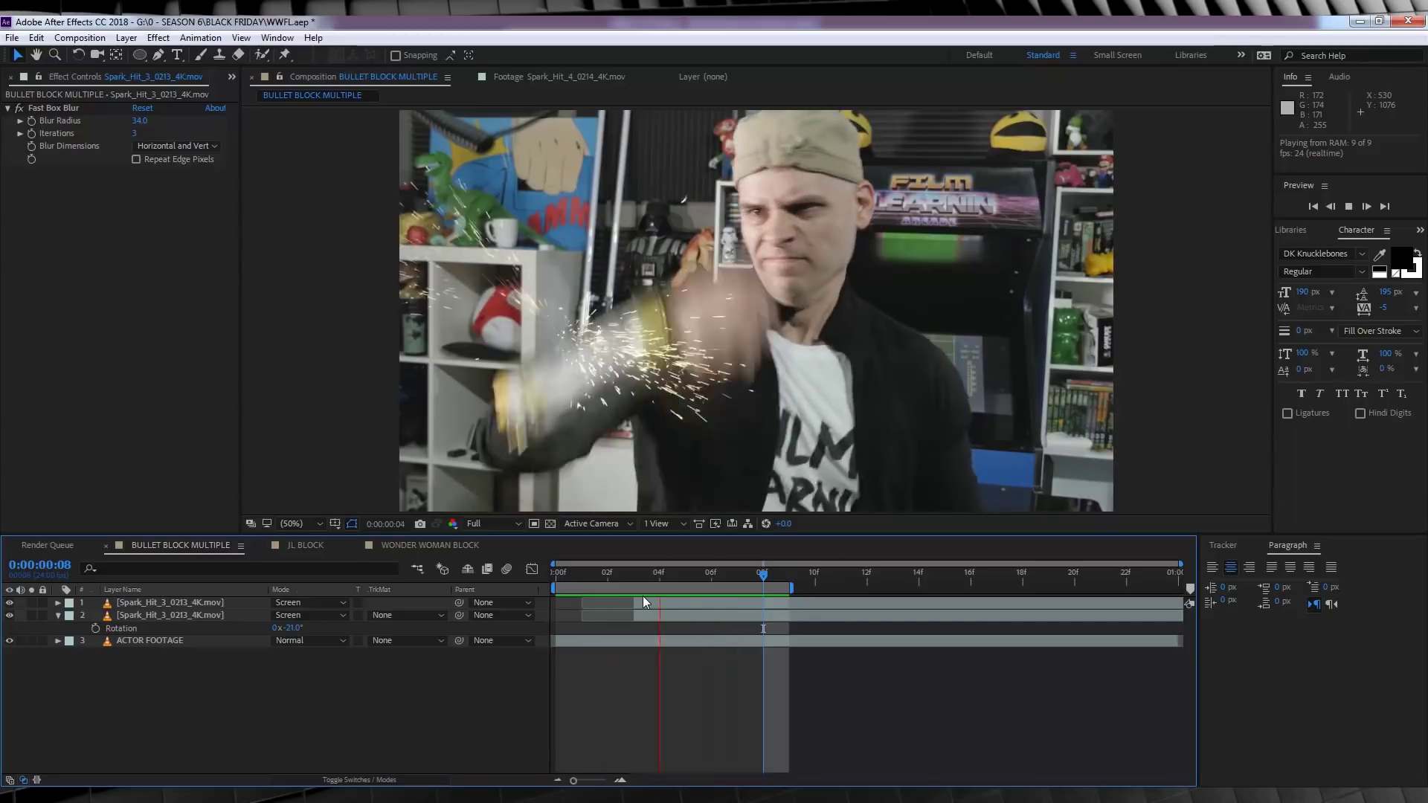
{"action": "double_click", "coordinate": [643, 591]}
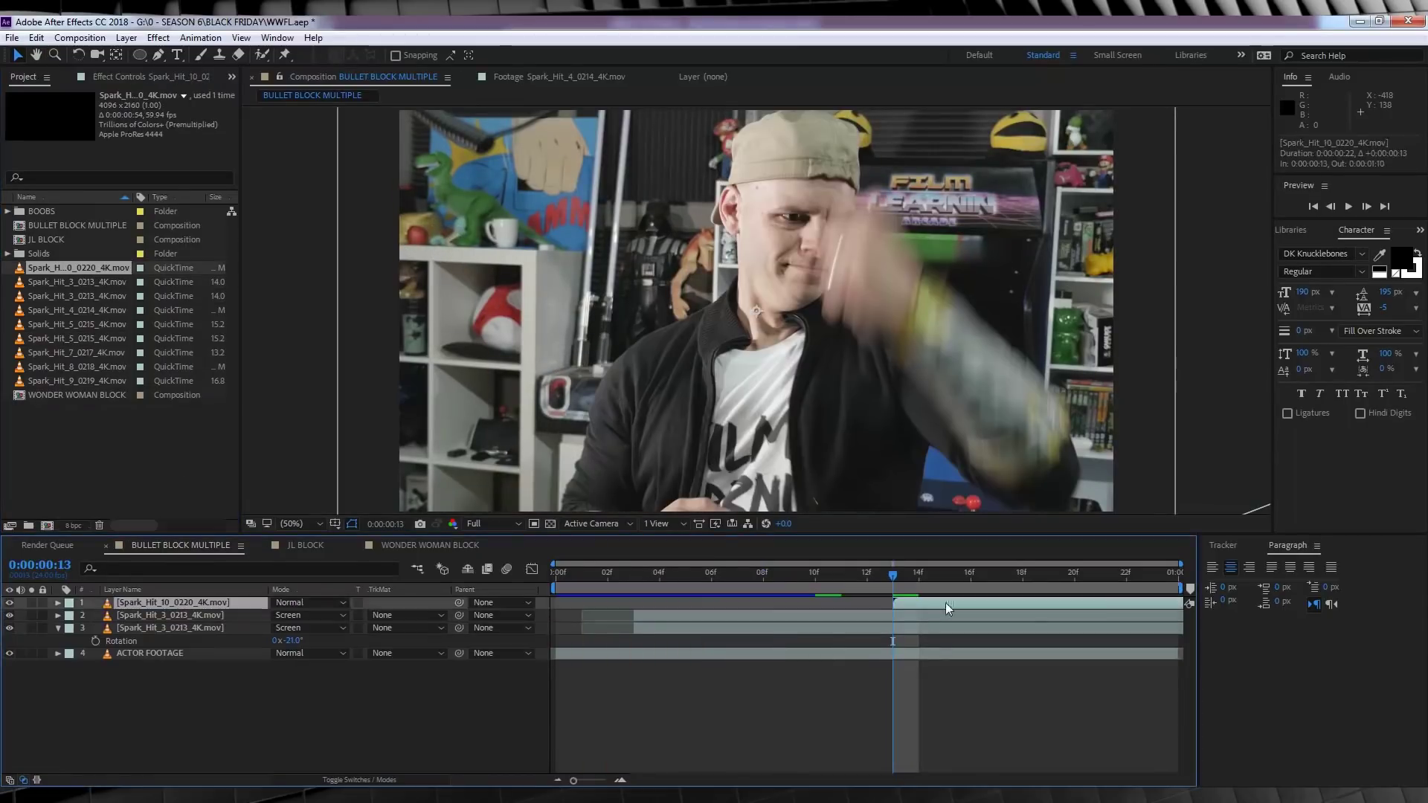
Add another spark clip, check frames 7–22, and show Position for both Spark_Hit_7 layers.
{"action": "left_click_drag", "start_coordinate": [944, 603], "coordinate": [944, 629]}
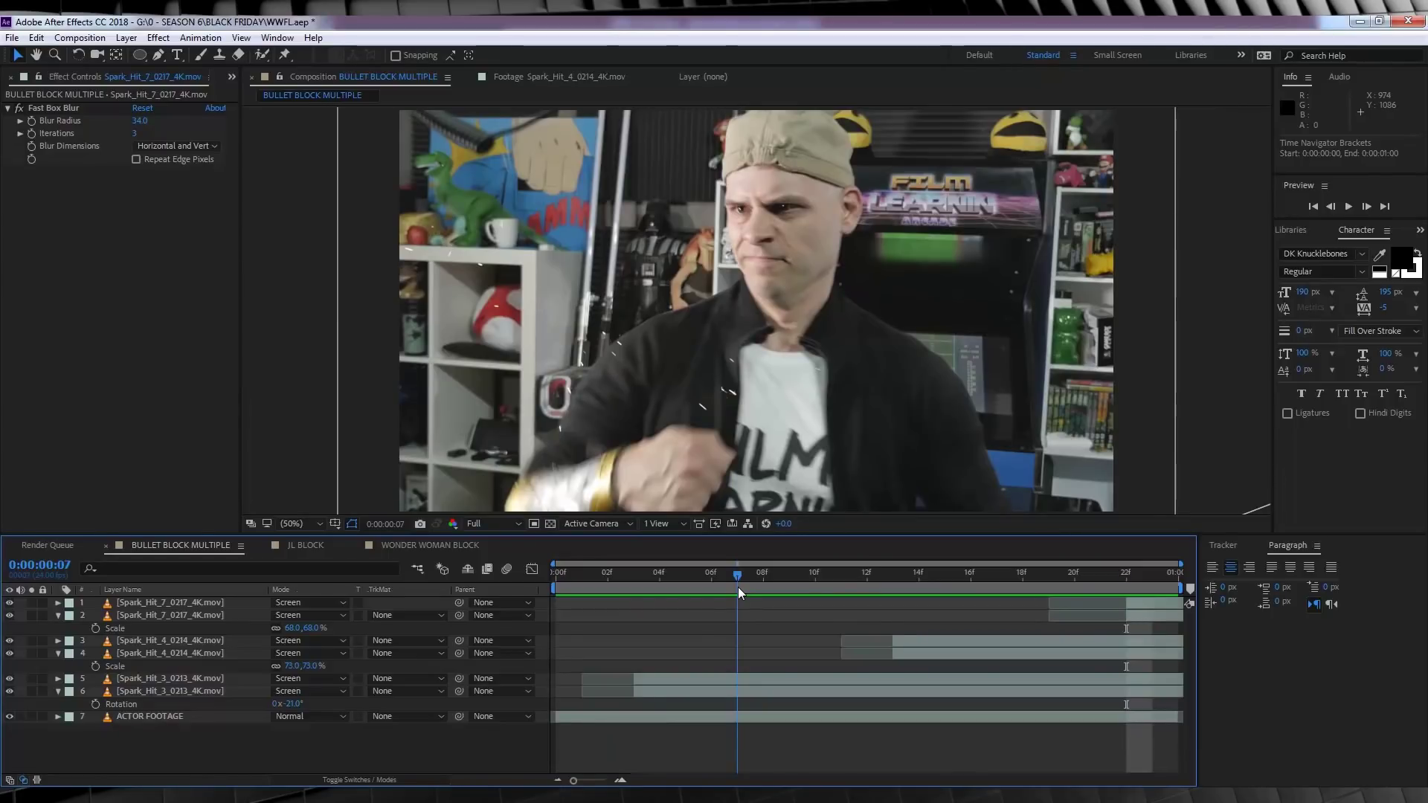
{"action": "left_click_drag", "start_coordinate": [738, 587], "coordinate": [1136, 583]}
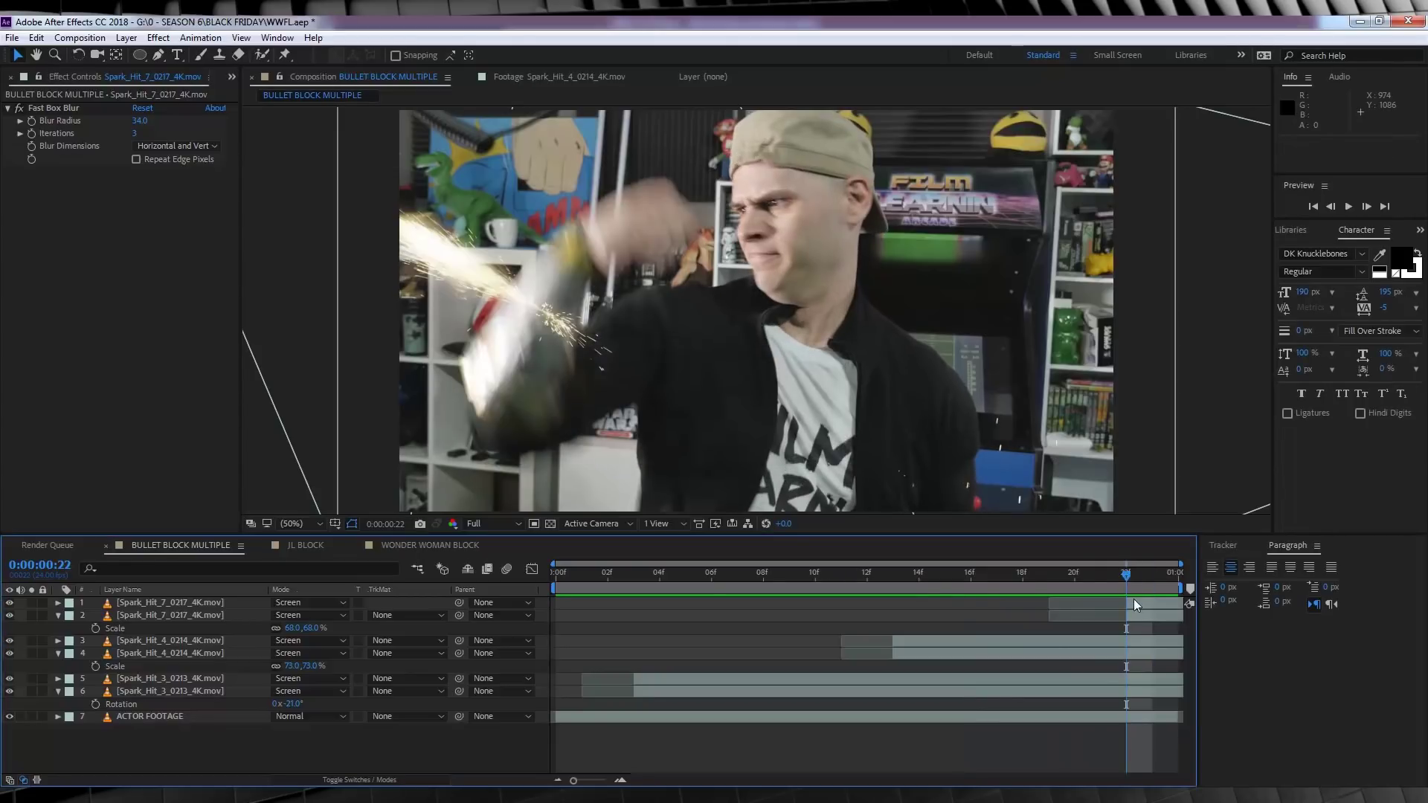
{"action": "left_click", "coordinate": [1145, 612]}
{"action": "left_click", "coordinate": [1138, 599], "text": "shift"}
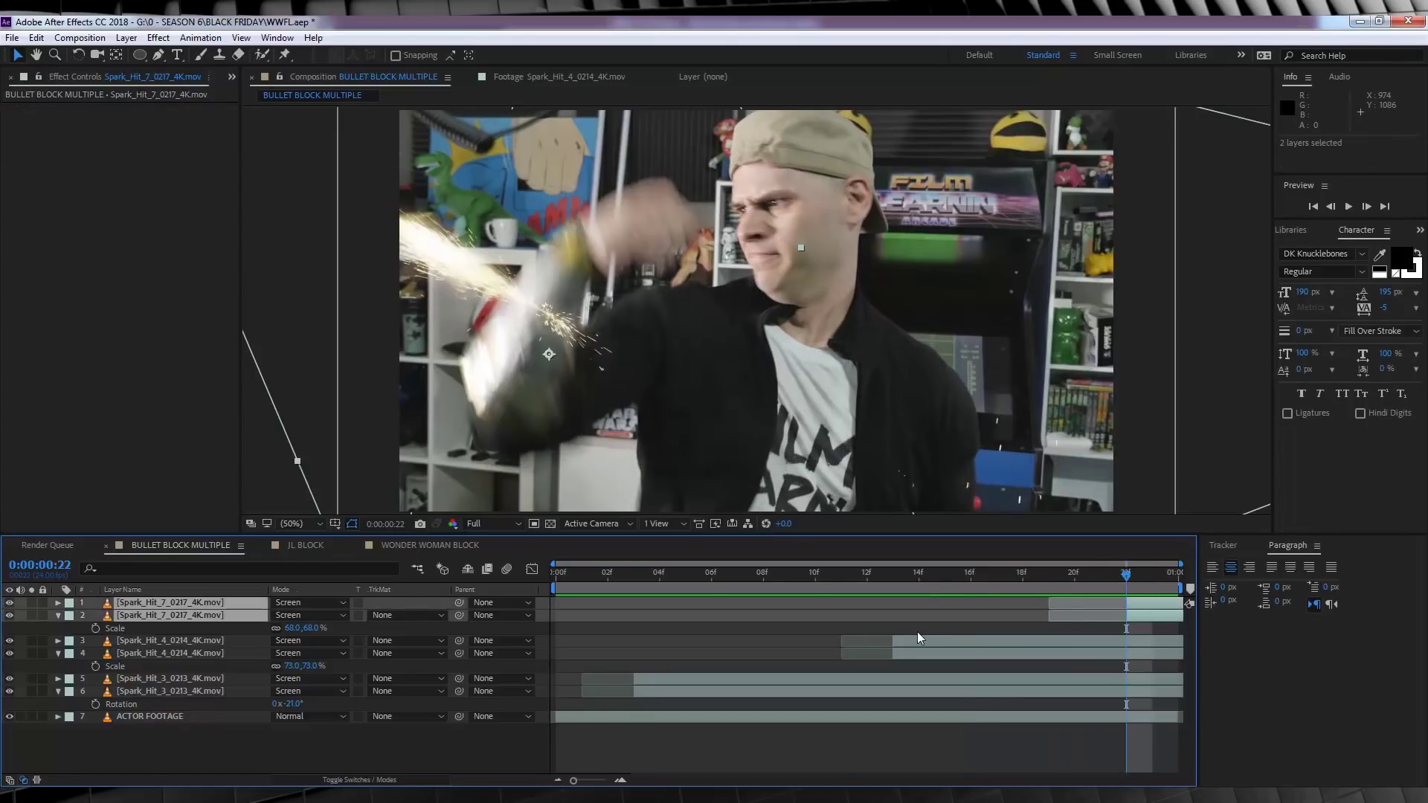
{"action": "key", "text": "p"}
Keyframe both Spark_Hit_7 positions at frame 22, move them onto the gauntlet at 23, preview.
{"action": "left_click", "coordinate": [95, 640]}
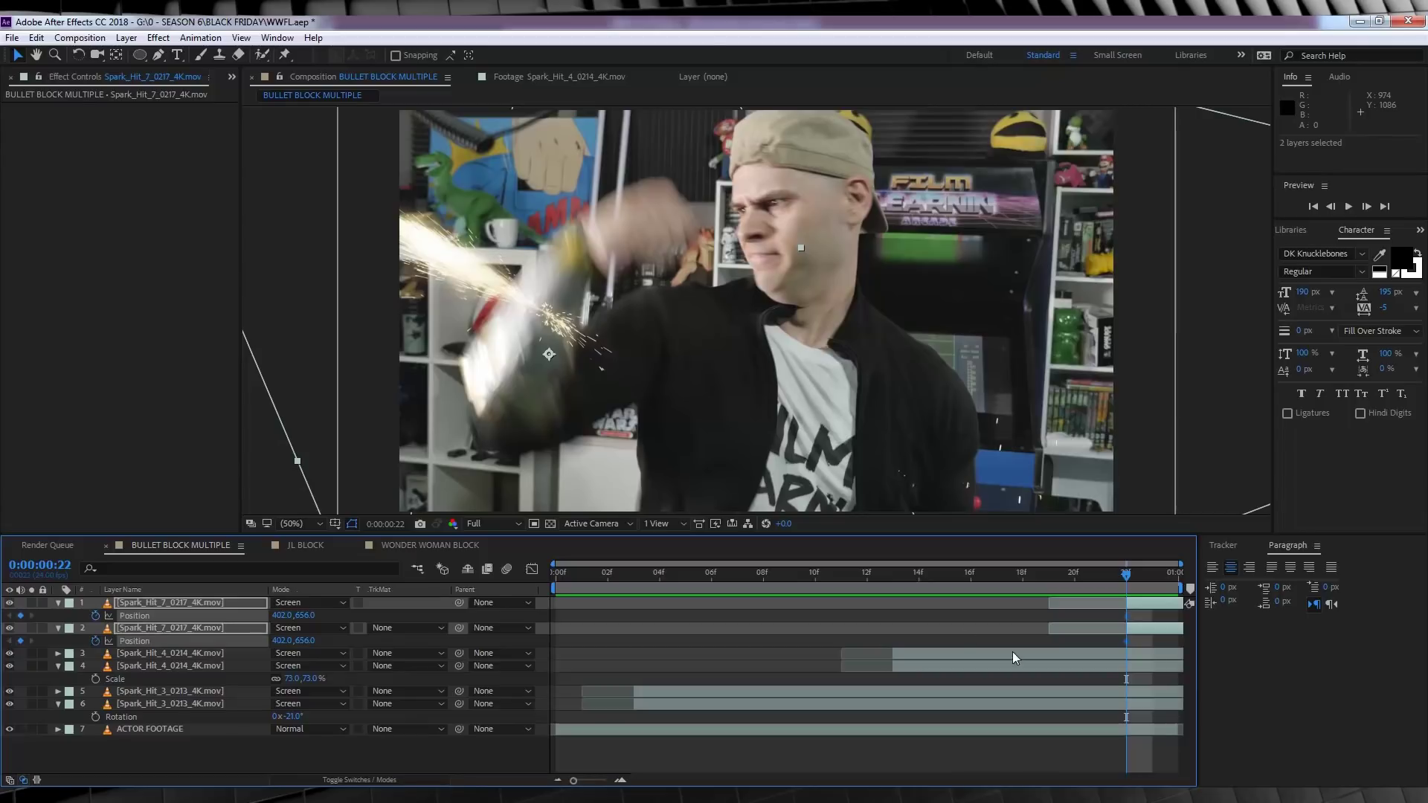
{"action": "left_click", "coordinate": [1152, 574]}
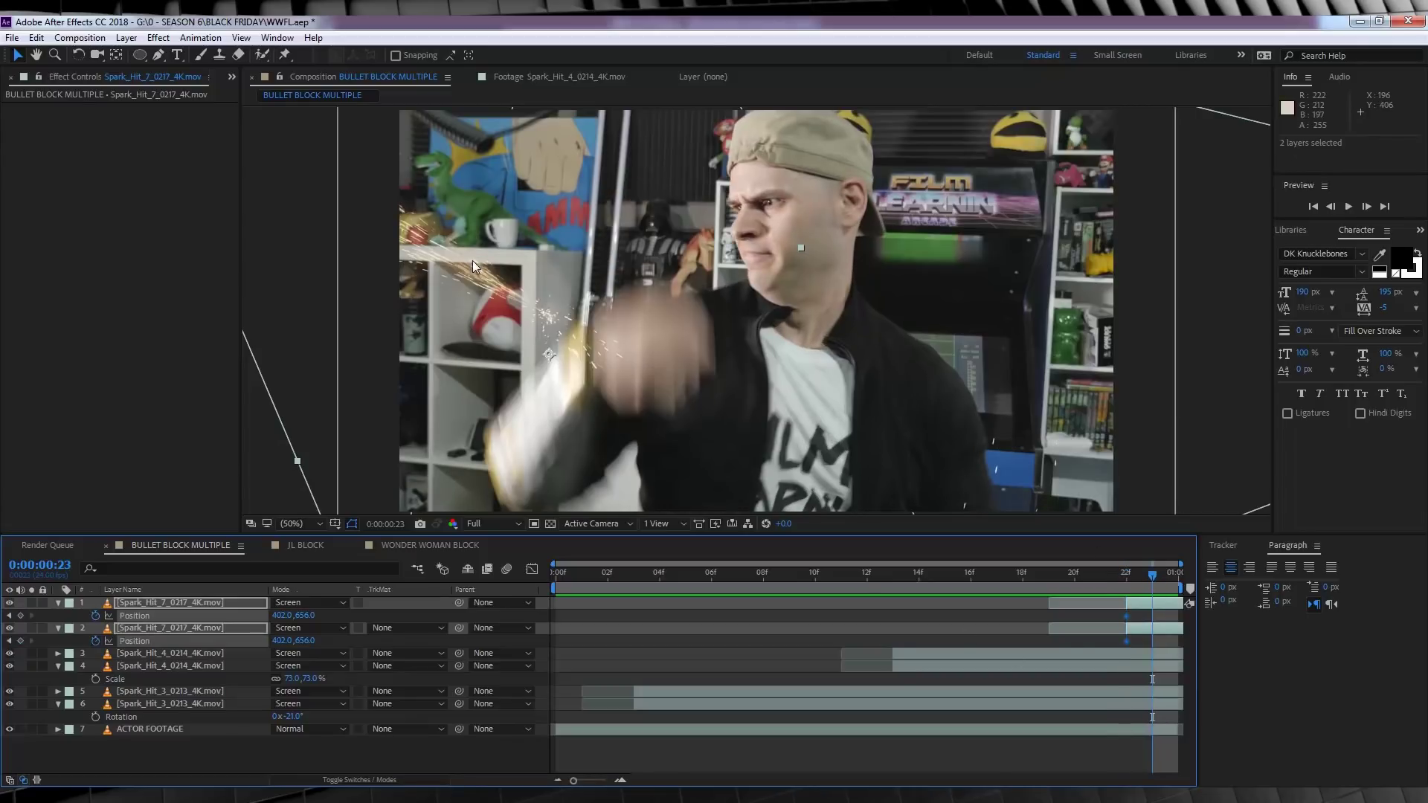
{"action": "left_click_drag", "start_coordinate": [517, 305], "coordinate": [531, 391]}
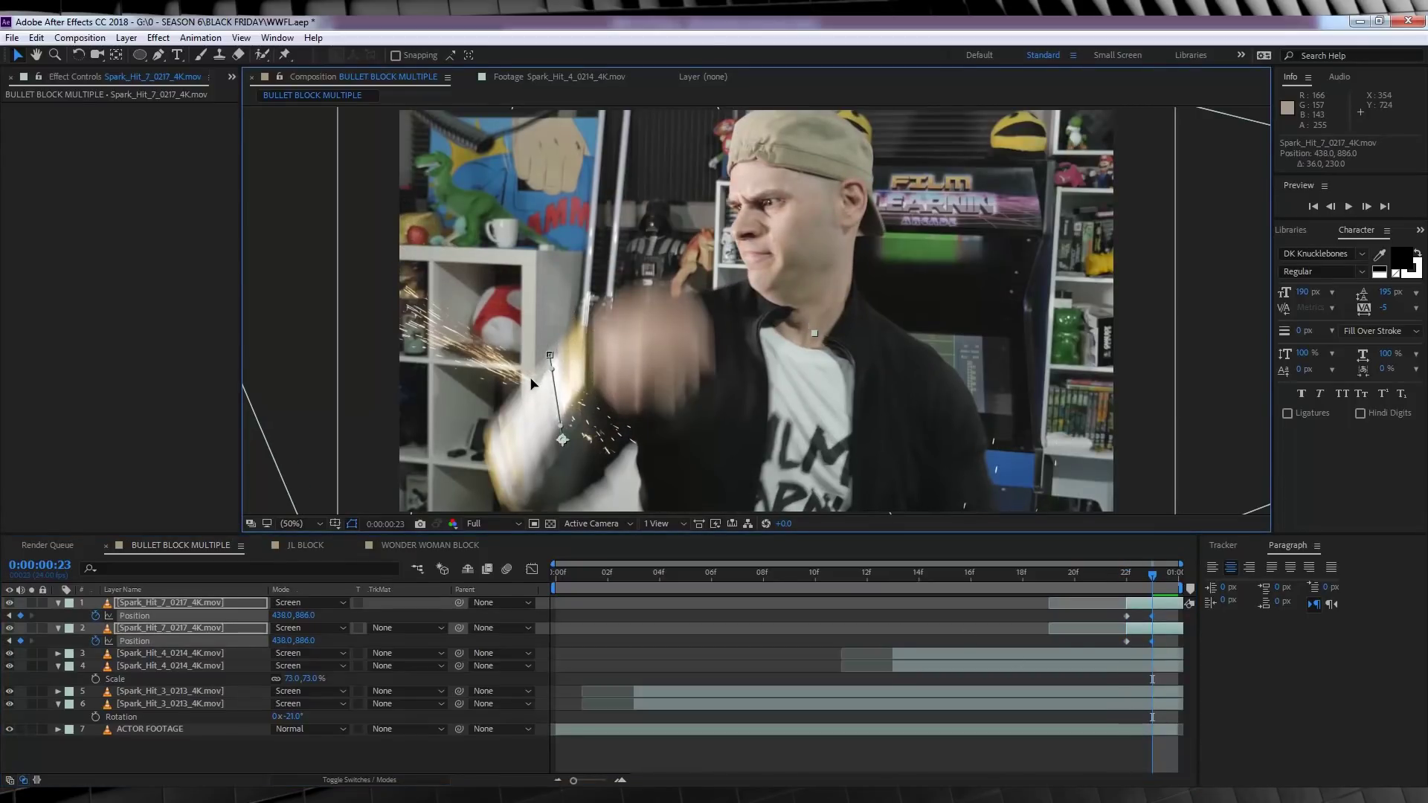
{"action": "key", "text": "space"}
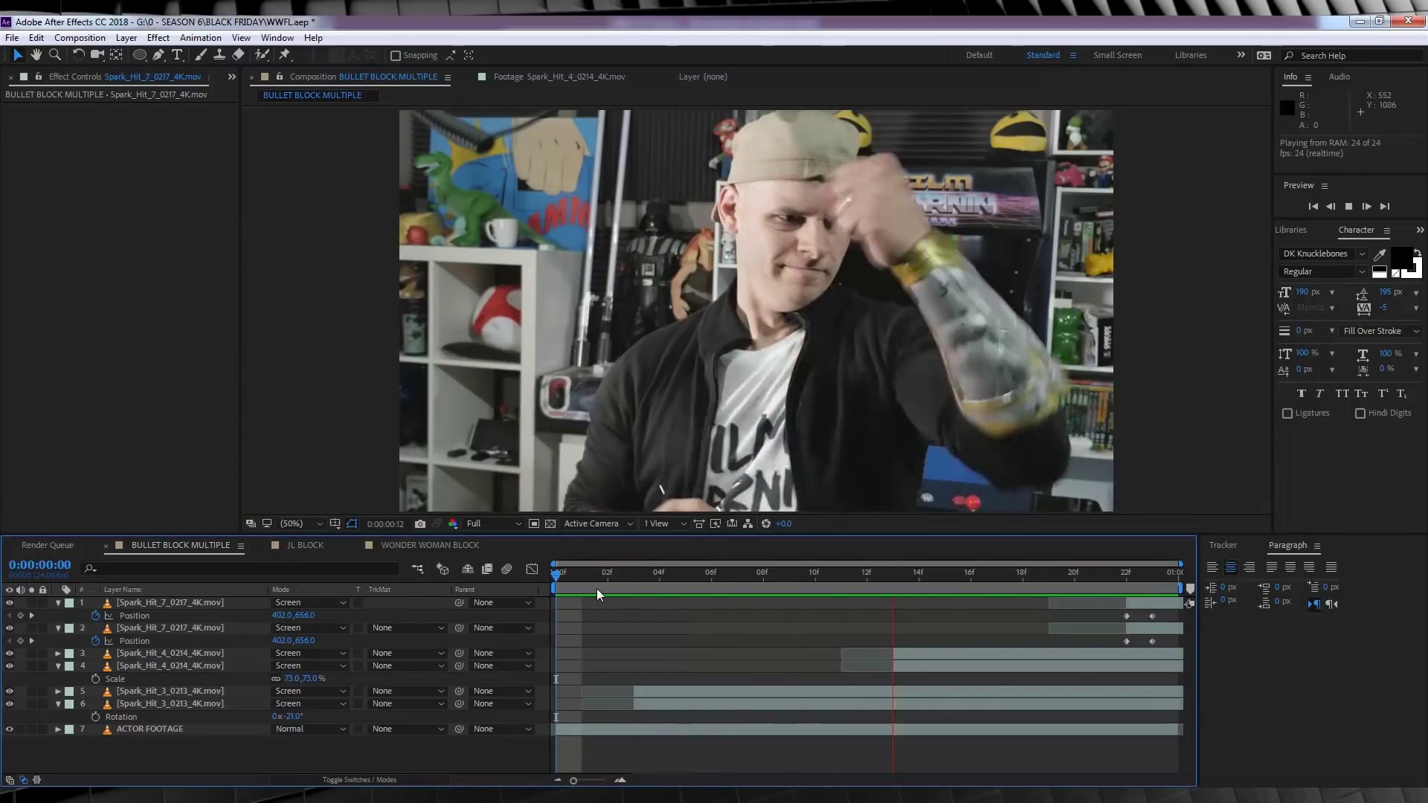
{"action": "left_click", "coordinate": [313, 545]}
{"action": "mouse_move", "coordinate": [476, 573]}
{"action": "left_mouse_down"}
{"action": "mouse_move", "coordinate": [1087, 567]}
{"action": "mouse_move", "coordinate": [467, 577]}
{"action": "left_mouse_up"}
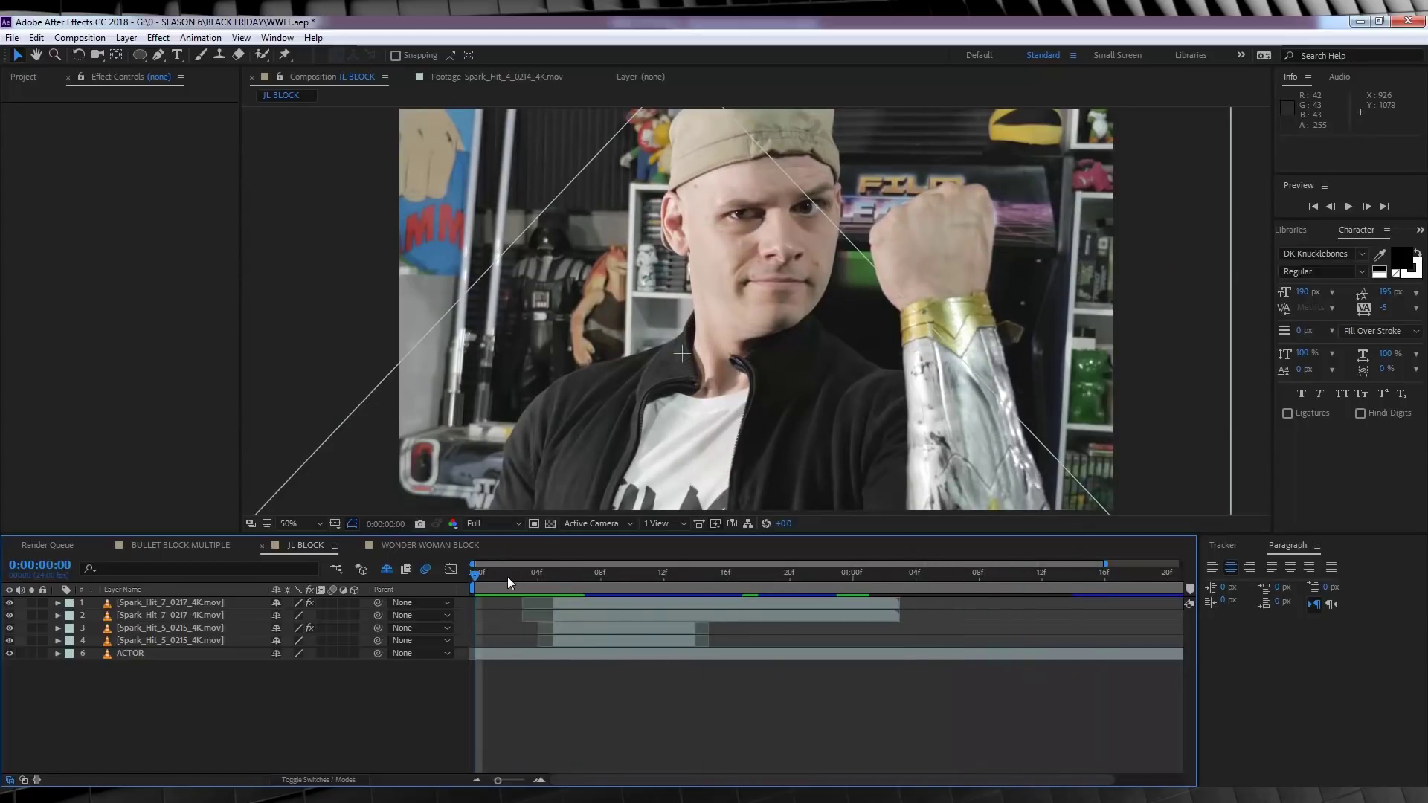
{"action": "key", "text": "space"}
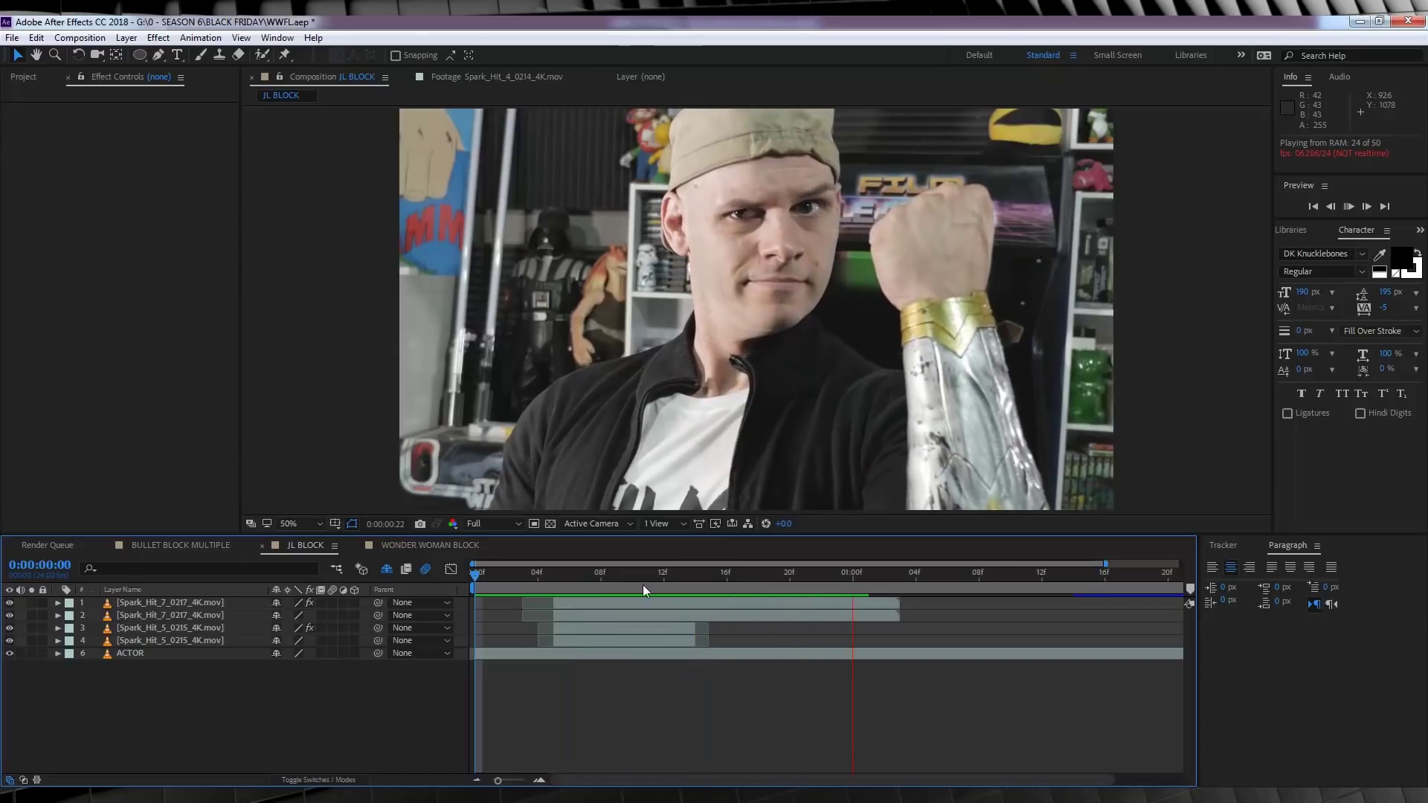
{"action": "left_click_drag", "start_coordinate": [517, 573], "coordinate": [548, 574]}
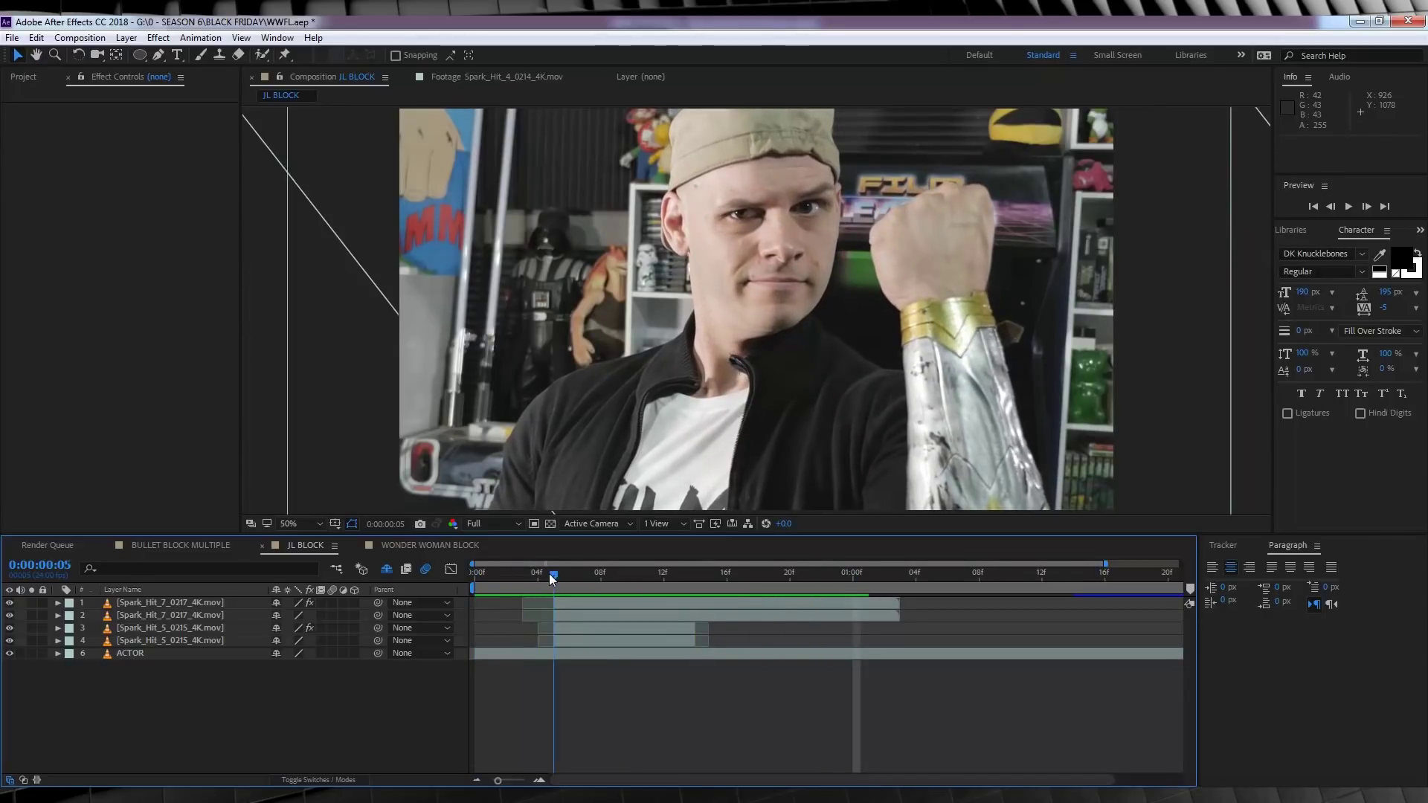
Duplicate the ACTOR layer and make ACTOR 2 start at frame 5.
{"action": "left_click", "coordinate": [568, 655]}
{"action": "key", "text": "ctrl+d"}
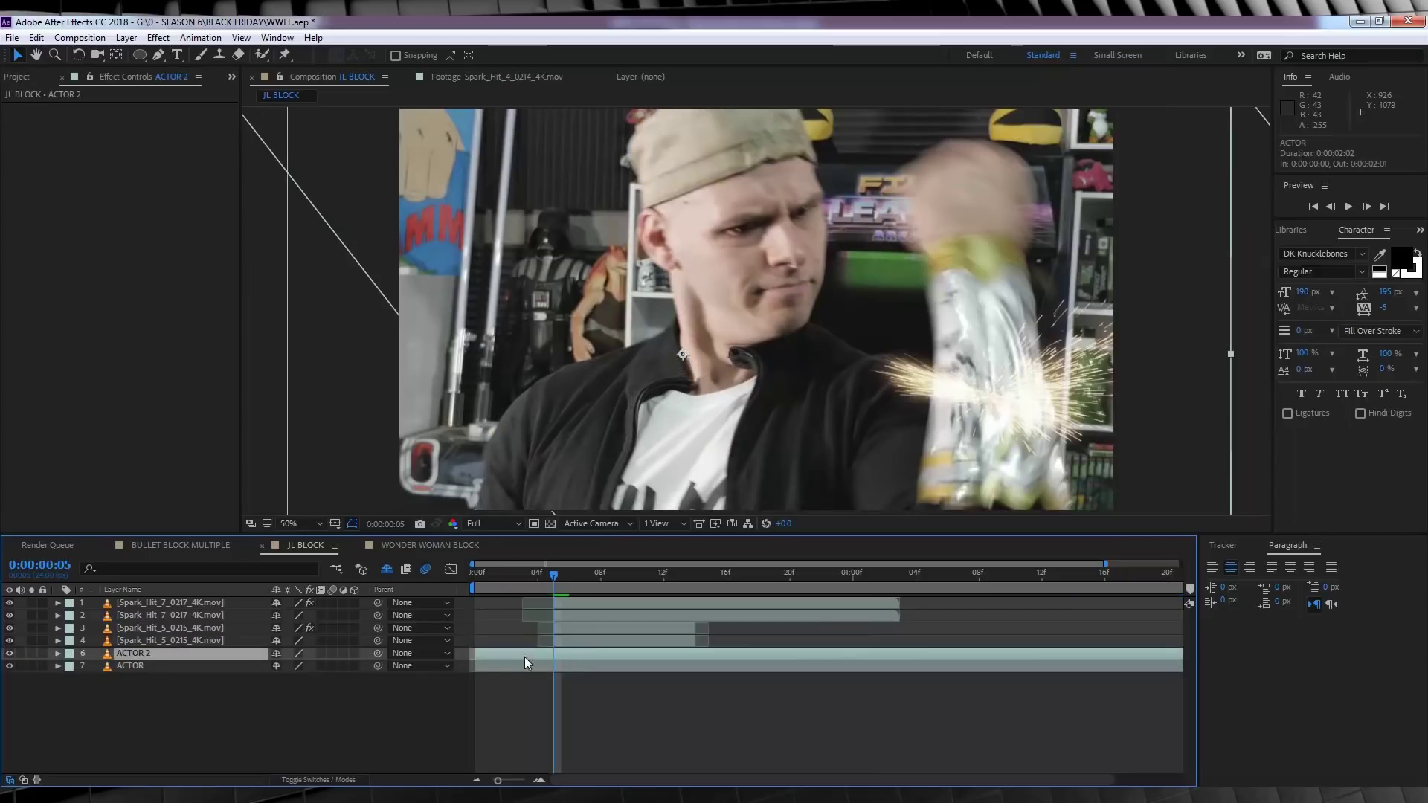
{"action": "left_click_drag", "start_coordinate": [473, 653], "coordinate": [551, 653]}
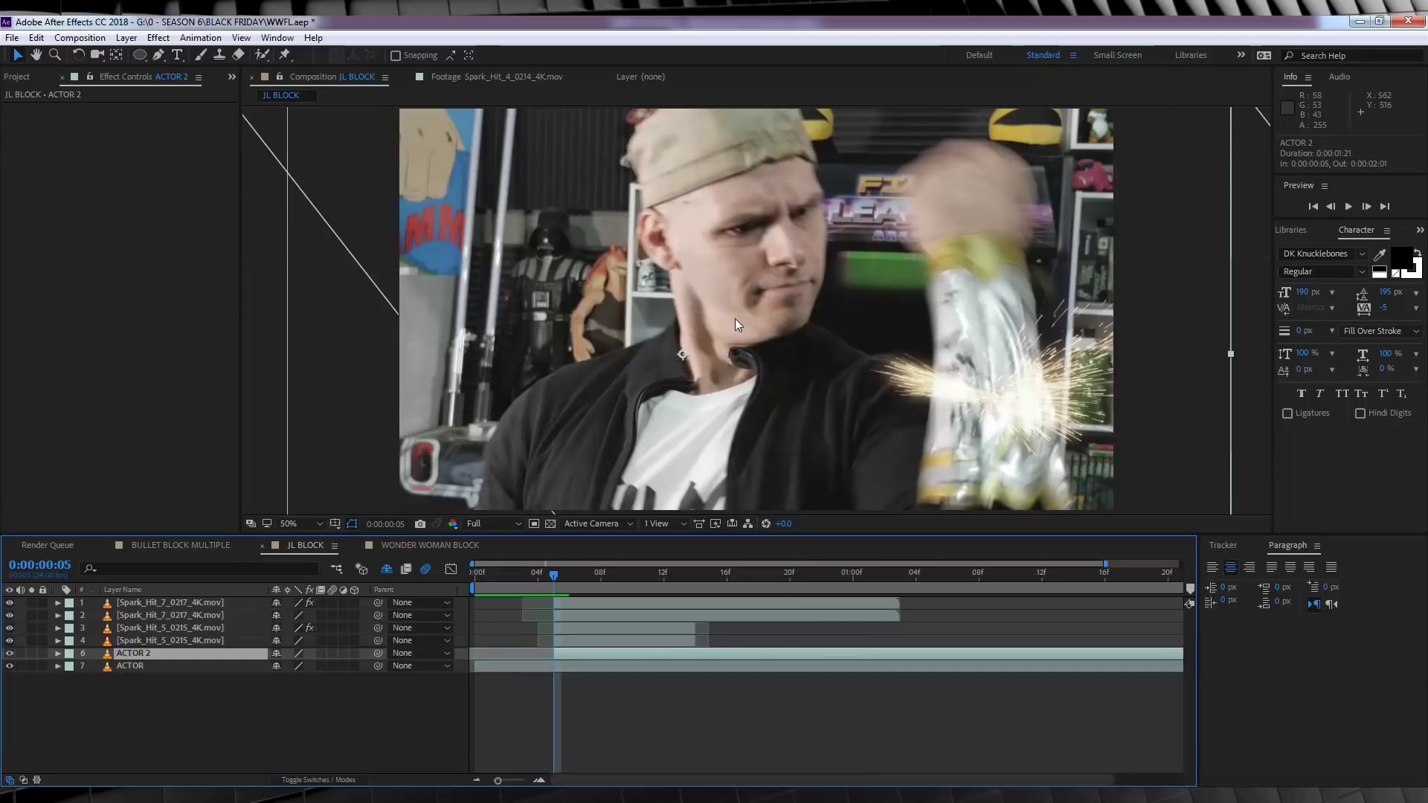
Trace a Pen mask on ACTOR 2 around where the sparks hit the gauntlet.
{"action": "left_click", "coordinate": [158, 55]}
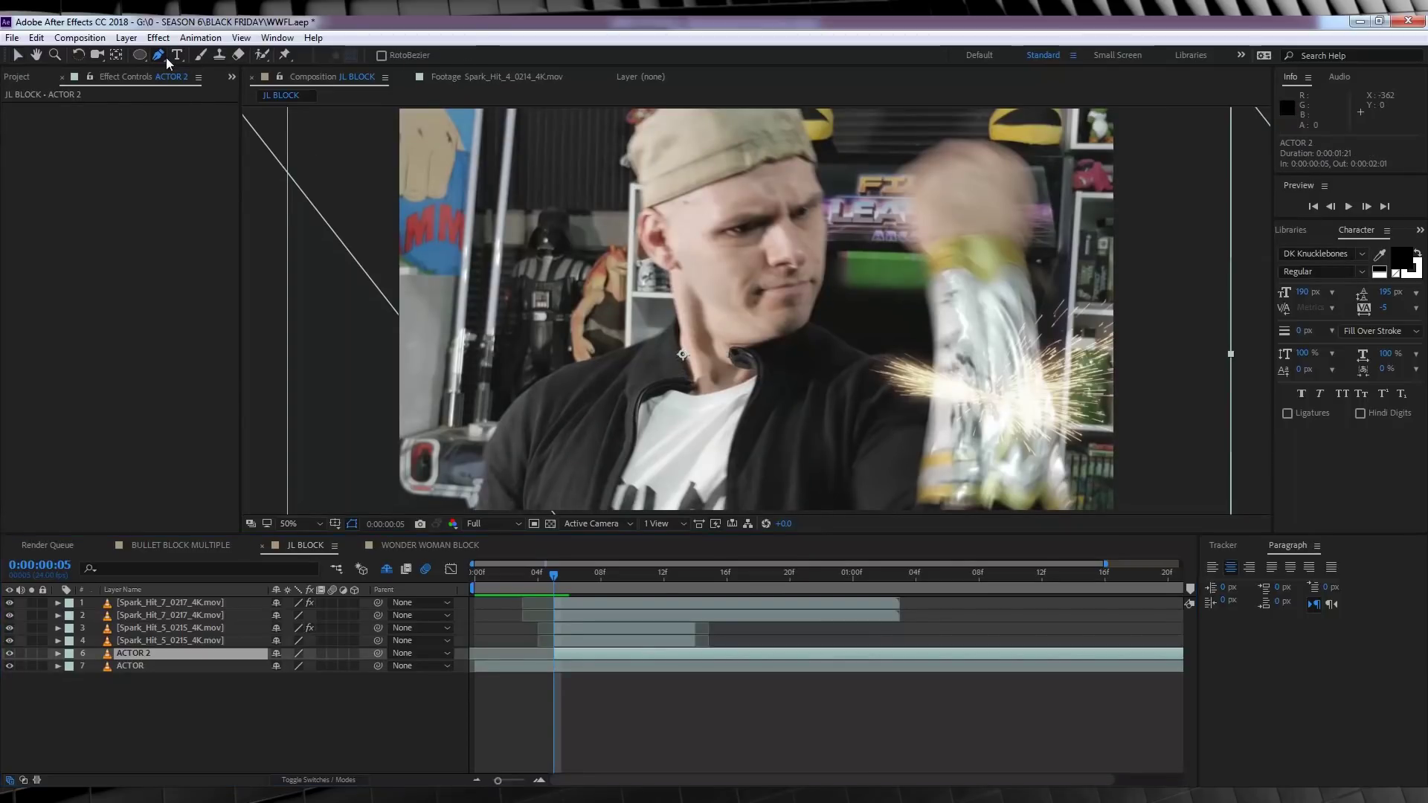
{"action": "left_click", "coordinate": [960, 359]}
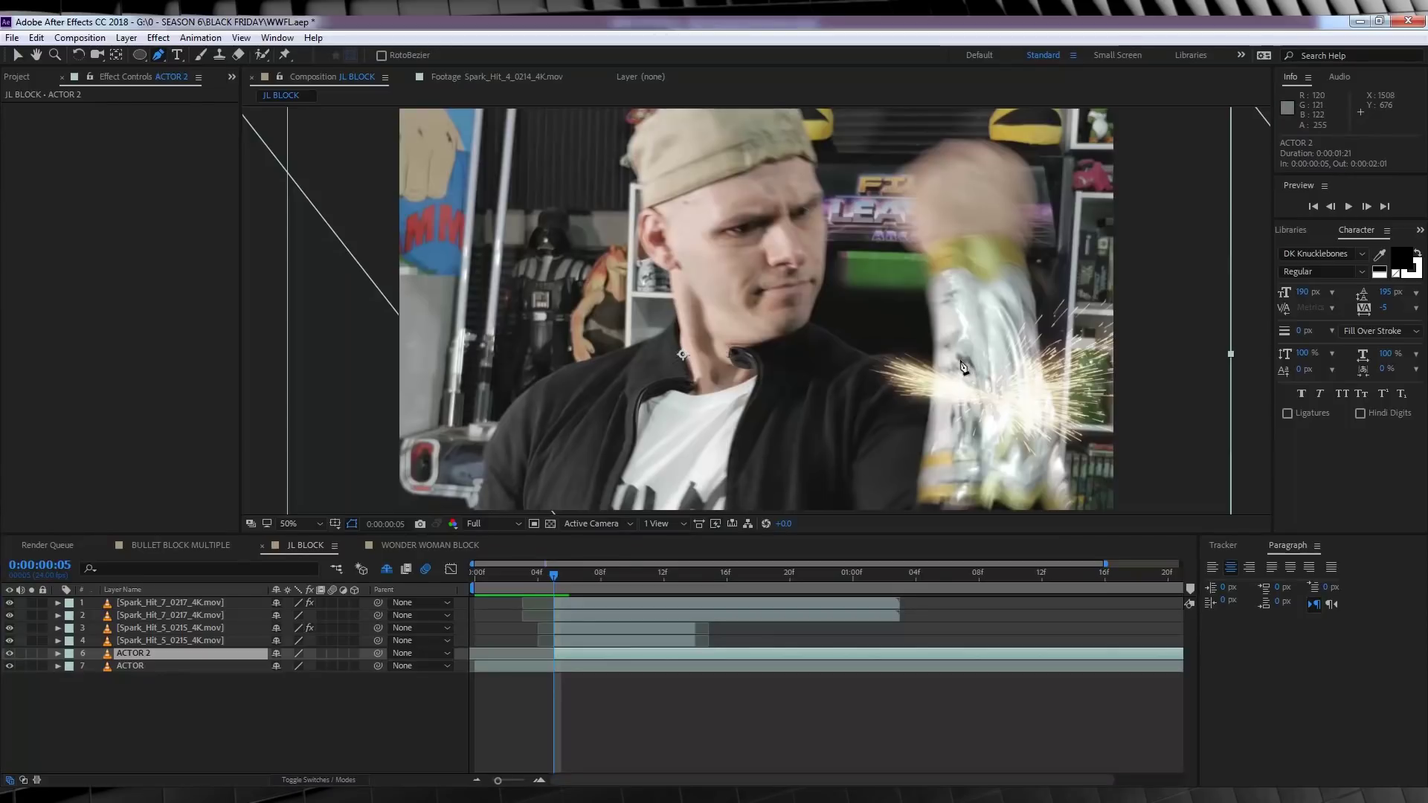
{"action": "left_click", "coordinate": [977, 350]}
{"action": "left_click", "coordinate": [1000, 358]}
{"action": "left_click", "coordinate": [1030, 414]}
{"action": "left_click", "coordinate": [1032, 434]}
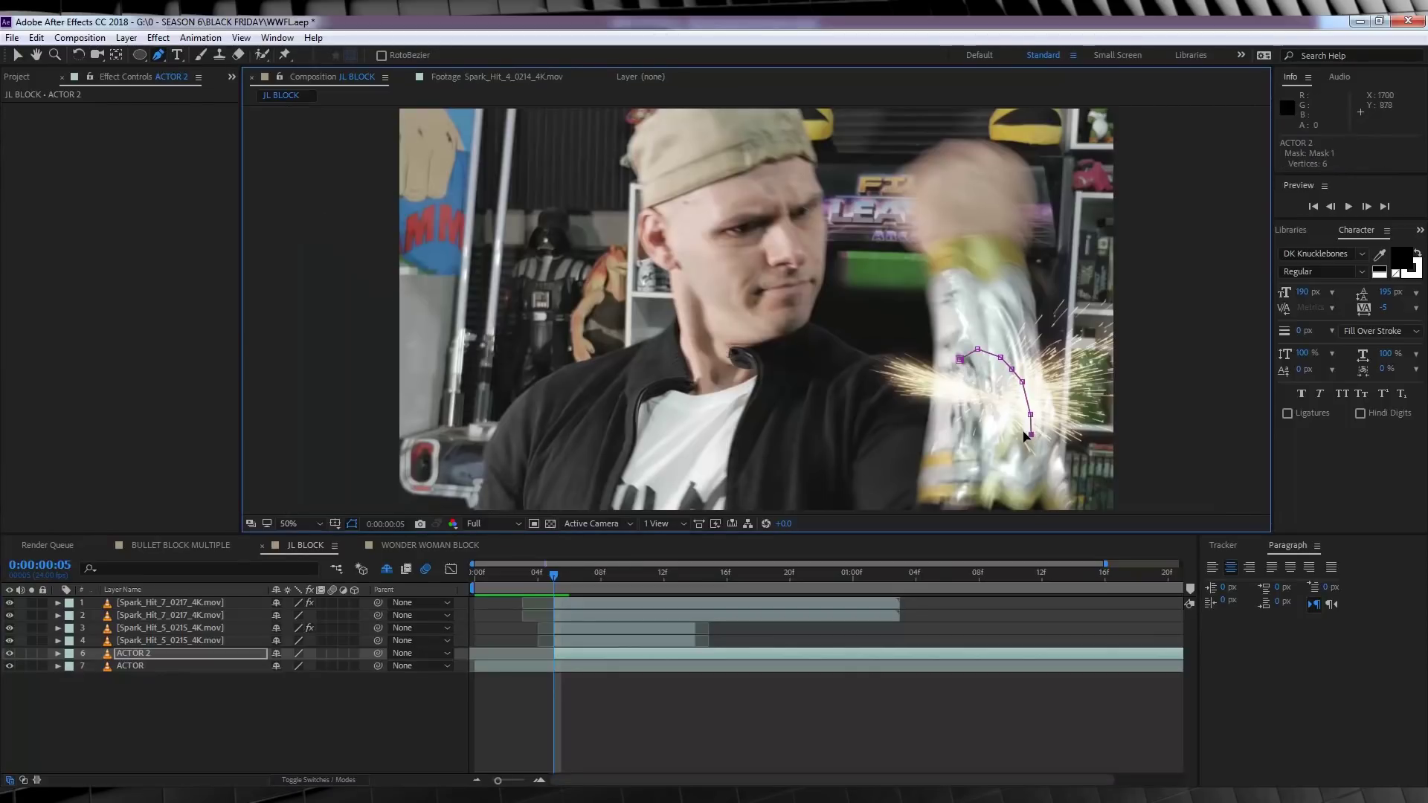
{"action": "left_click", "coordinate": [1015, 425]}
{"action": "left_click", "coordinate": [995, 427]}
{"action": "left_click", "coordinate": [955, 414]}
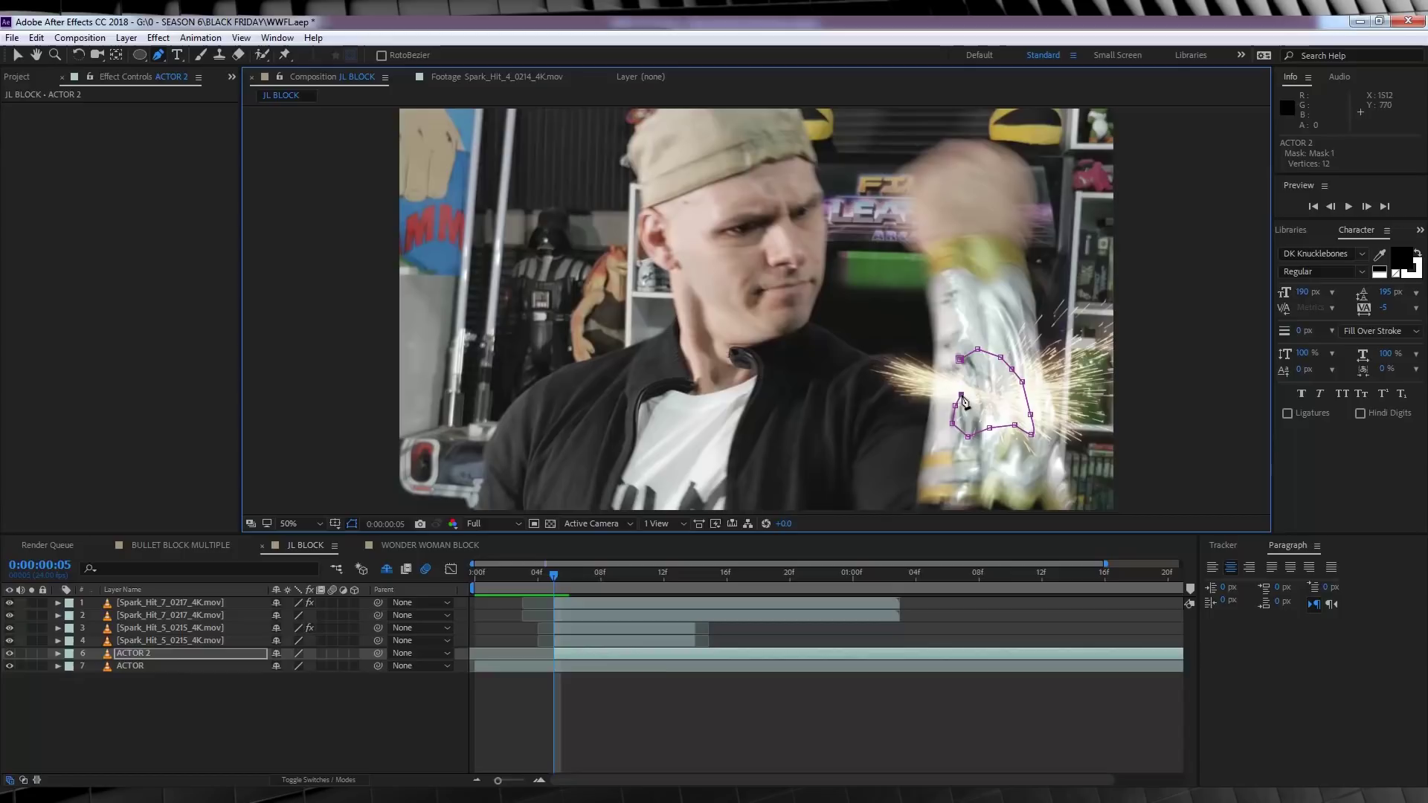
{"action": "left_click", "coordinate": [962, 395]}
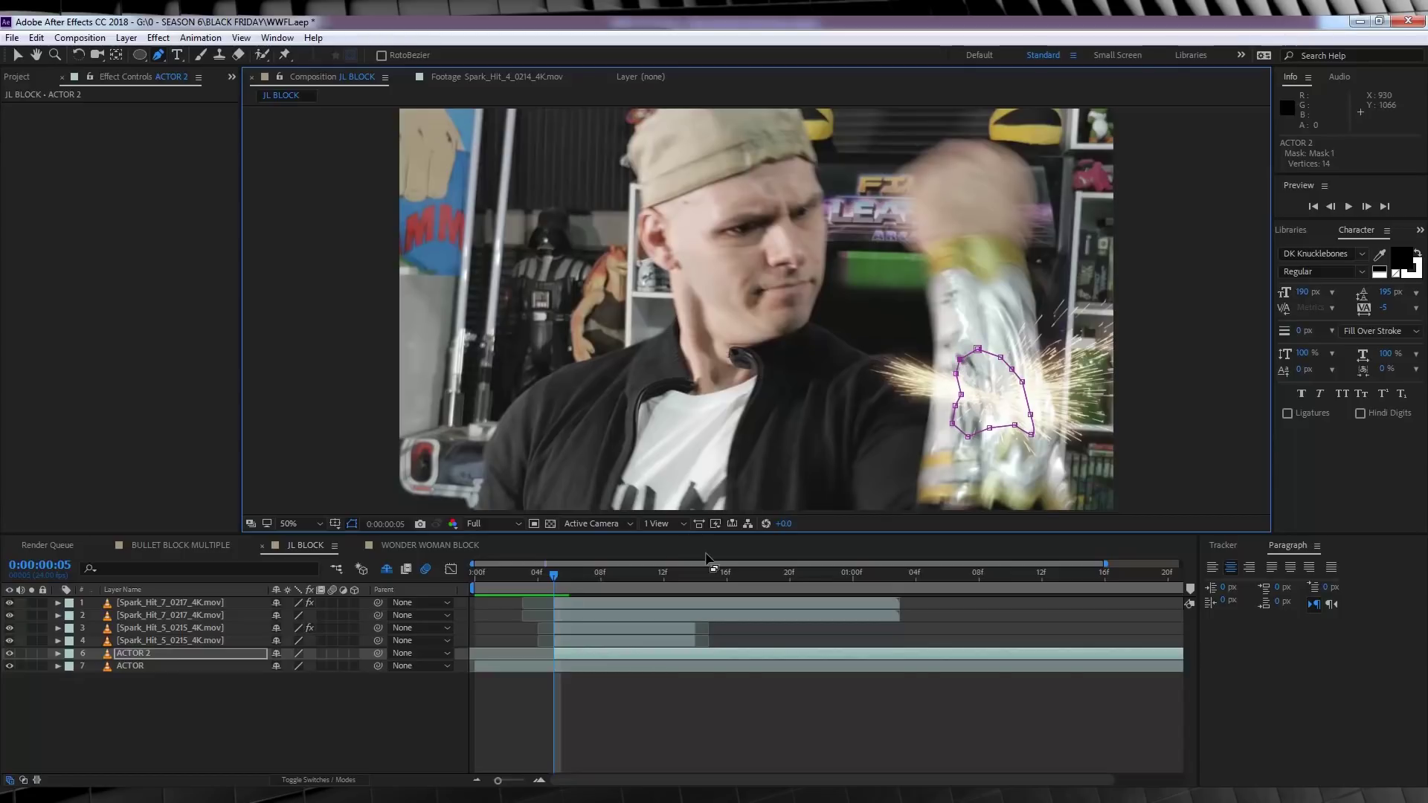
Set the Mask Feather to 110 pixels.
{"action": "key", "text": "f"}
{"action": "left_click", "coordinate": [305, 679]}
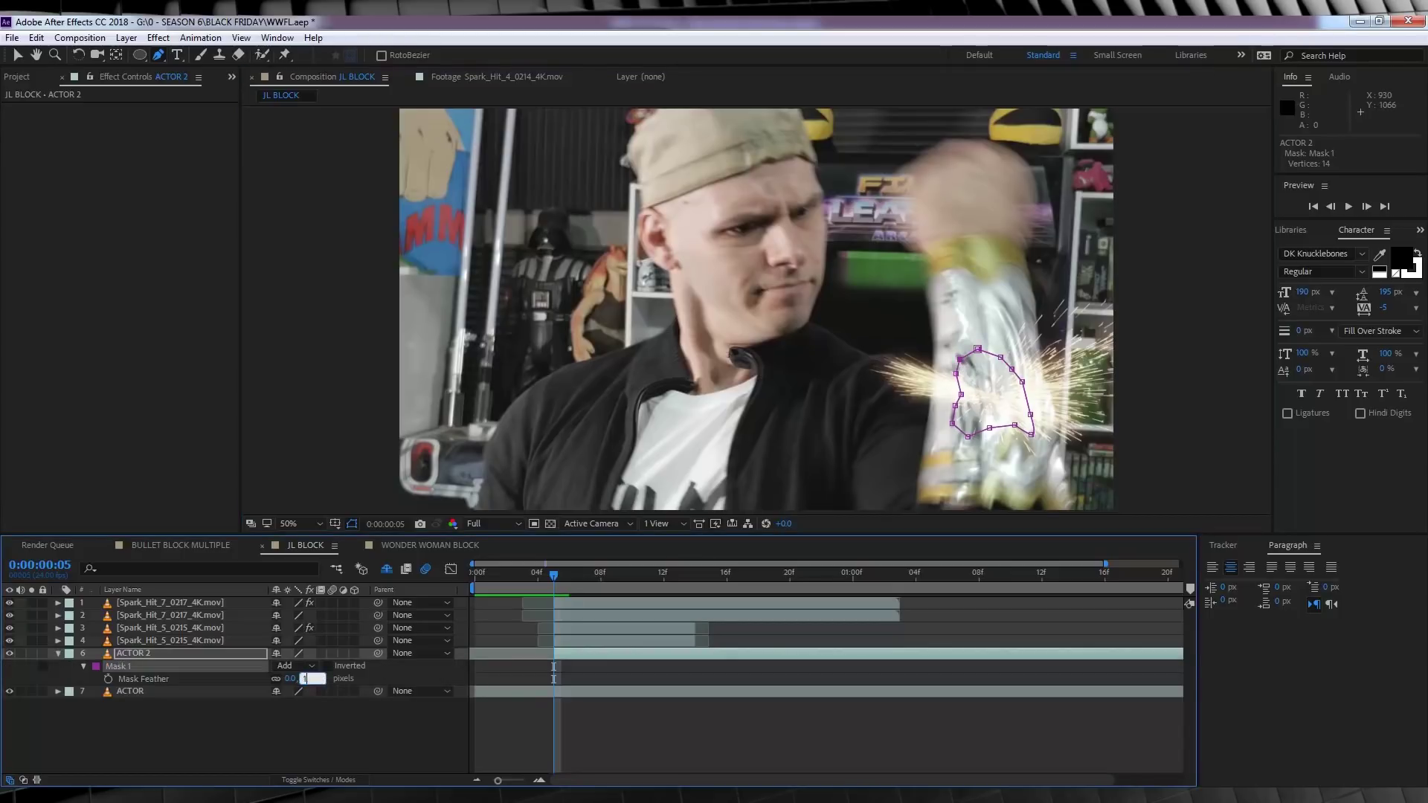
{"action": "type", "text": "110"}
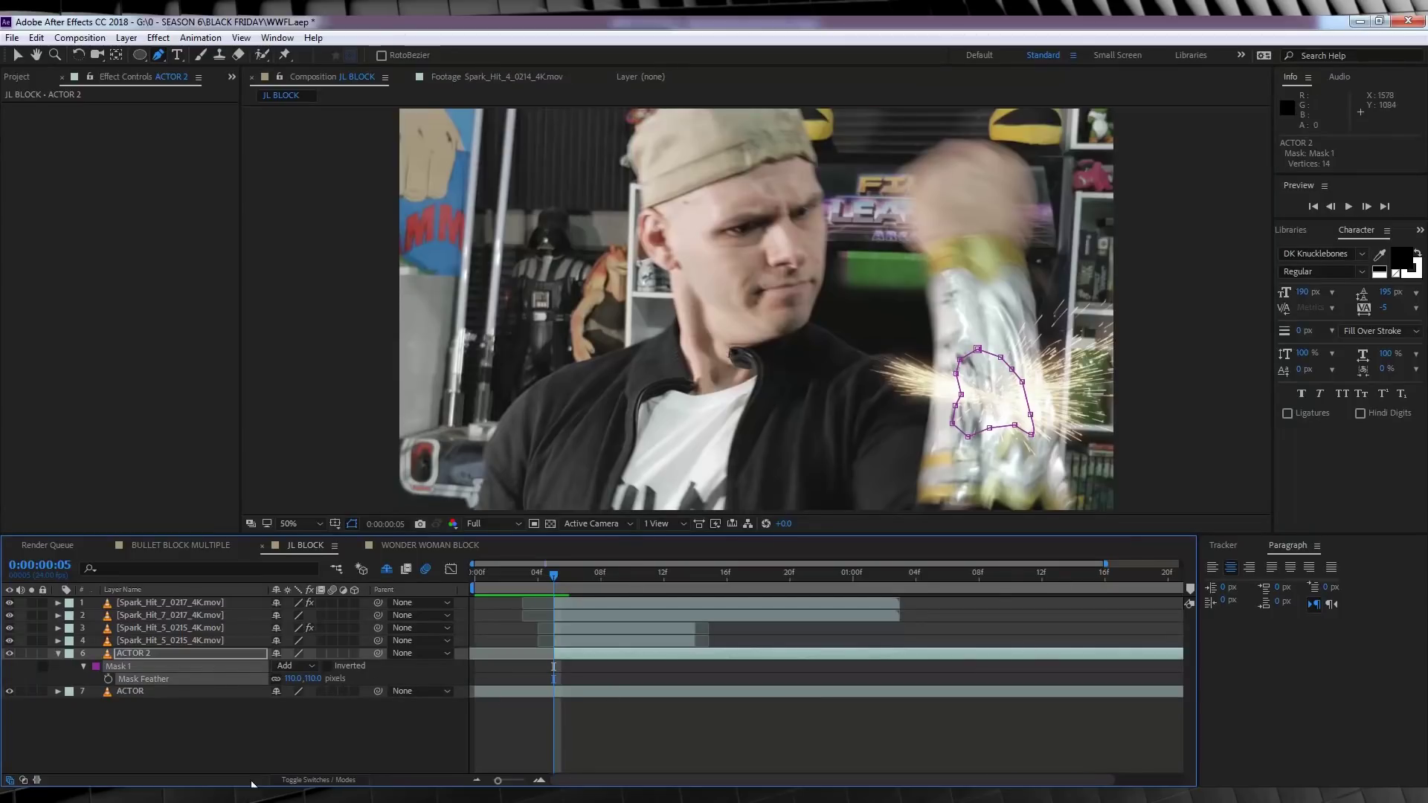
Track Mask 1 forward with the Position method and scrub frames to check it.
{"action": "right_click", "coordinate": [114, 671]}
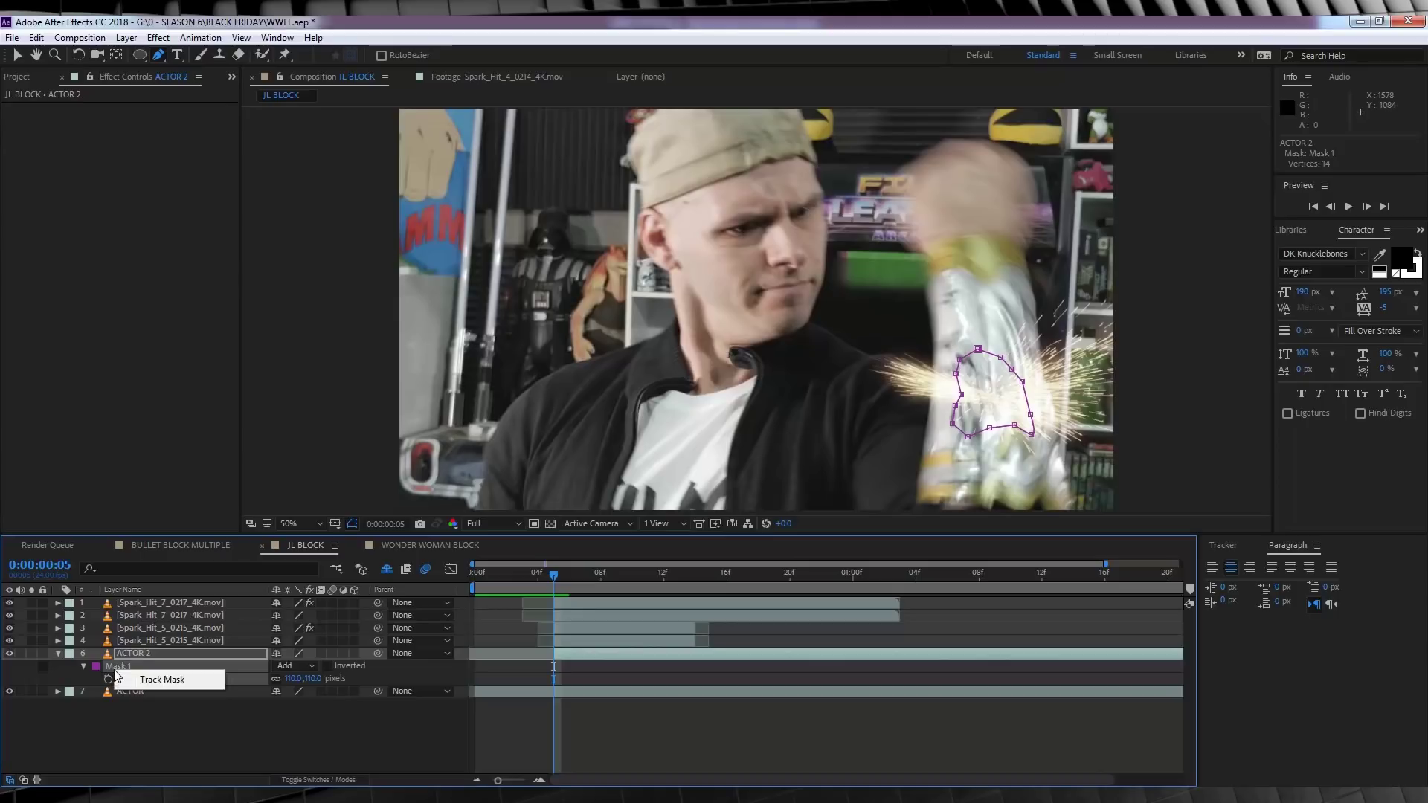
{"action": "left_click", "coordinate": [164, 679]}
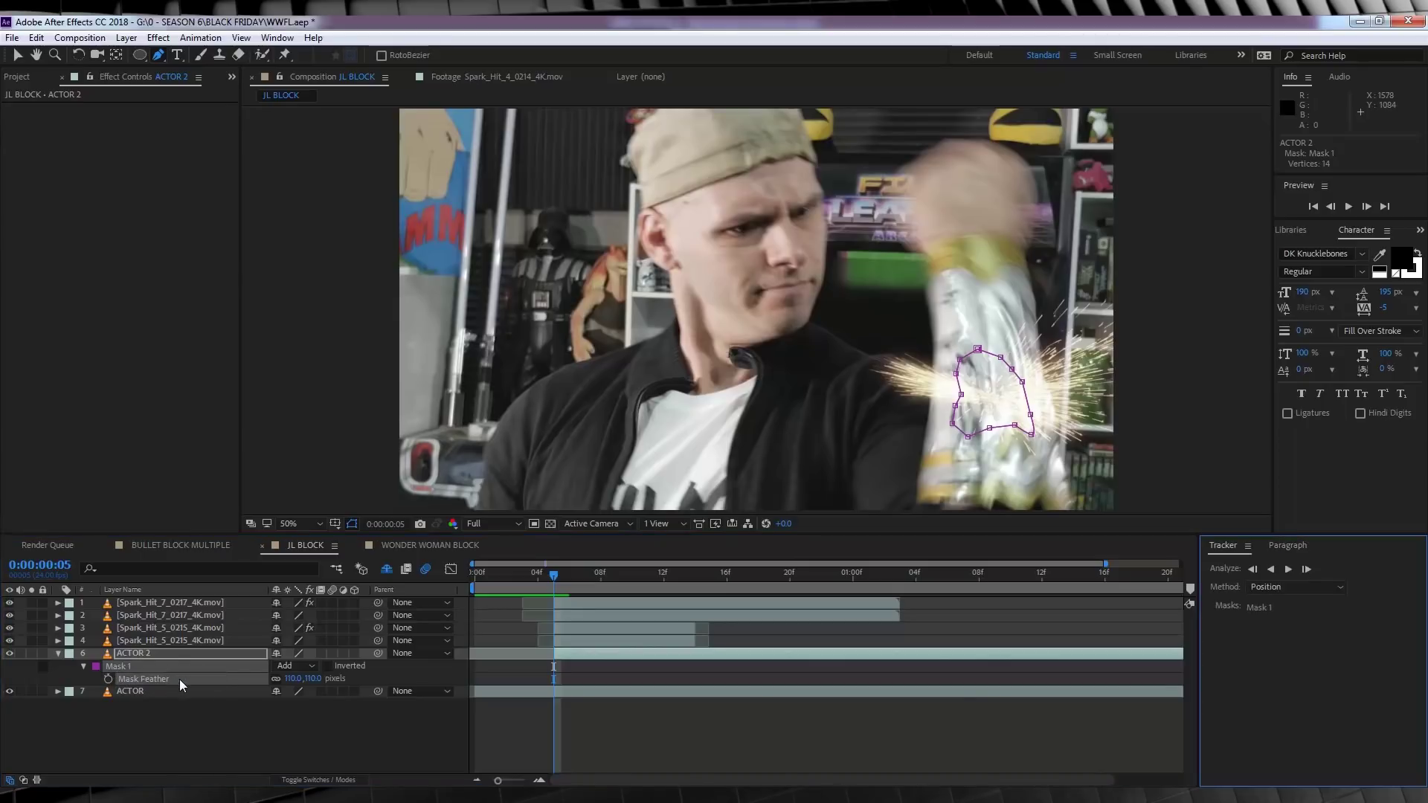
{"action": "left_click", "coordinate": [1295, 589]}
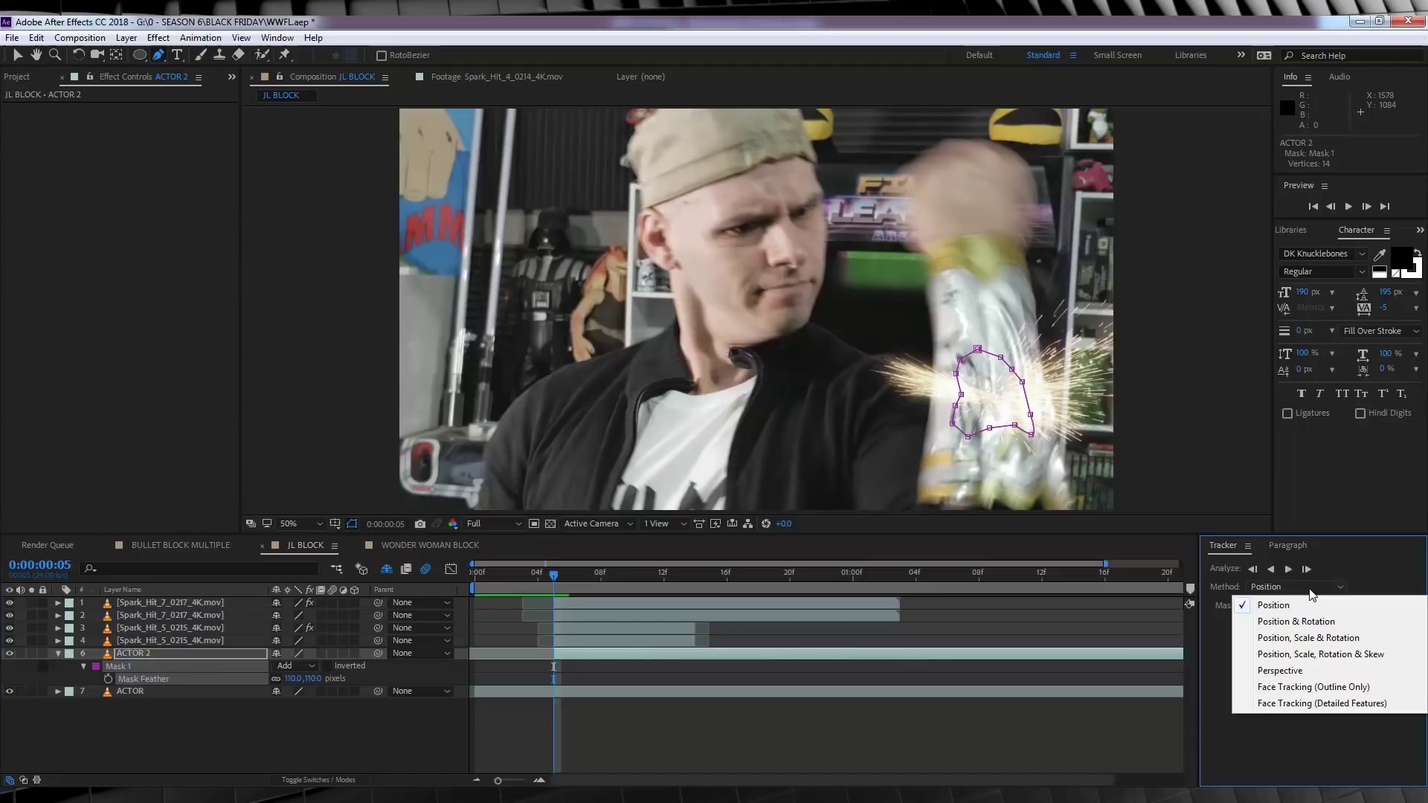
{"action": "key", "text": "Escape"}
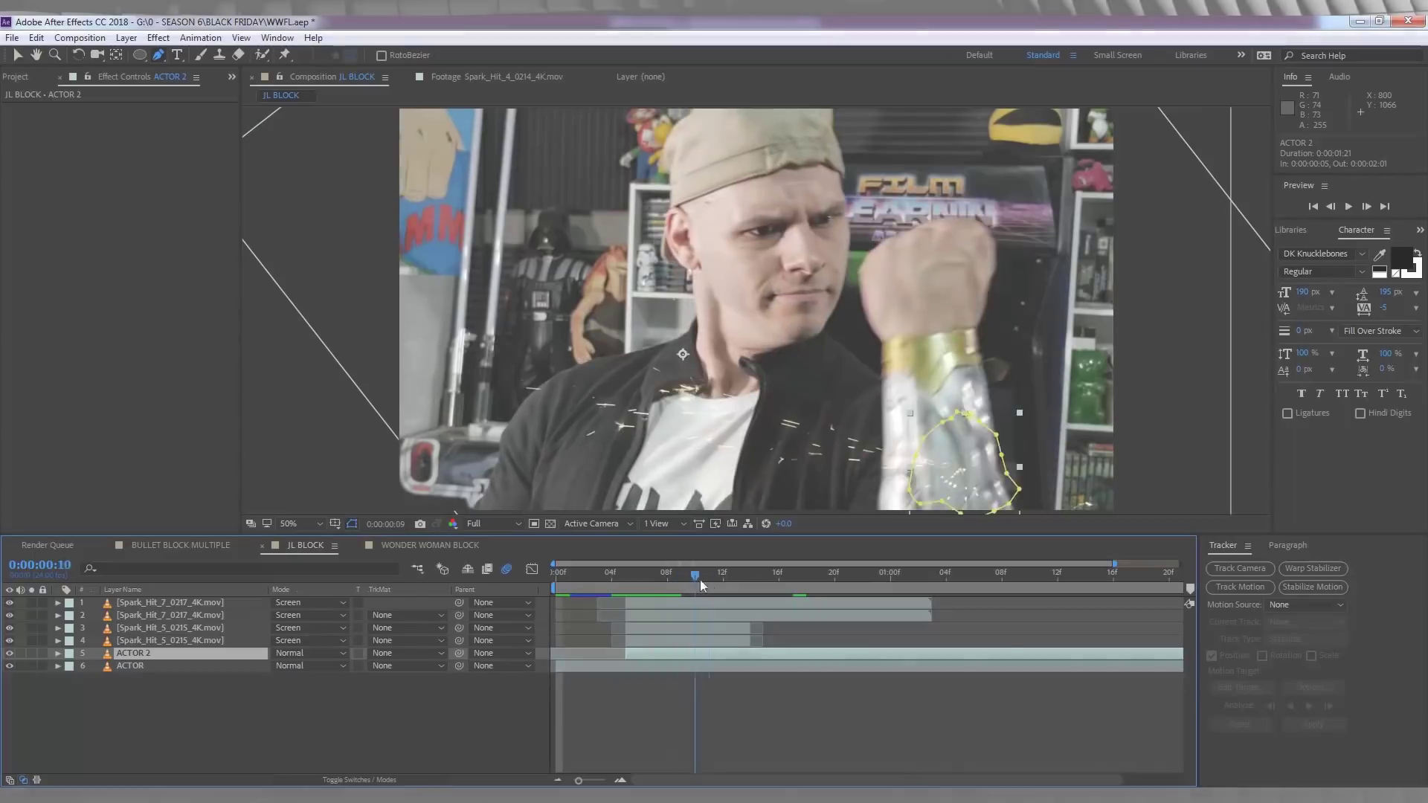
{"action": "left_click_drag", "start_coordinate": [700, 579], "coordinate": [630, 575]}
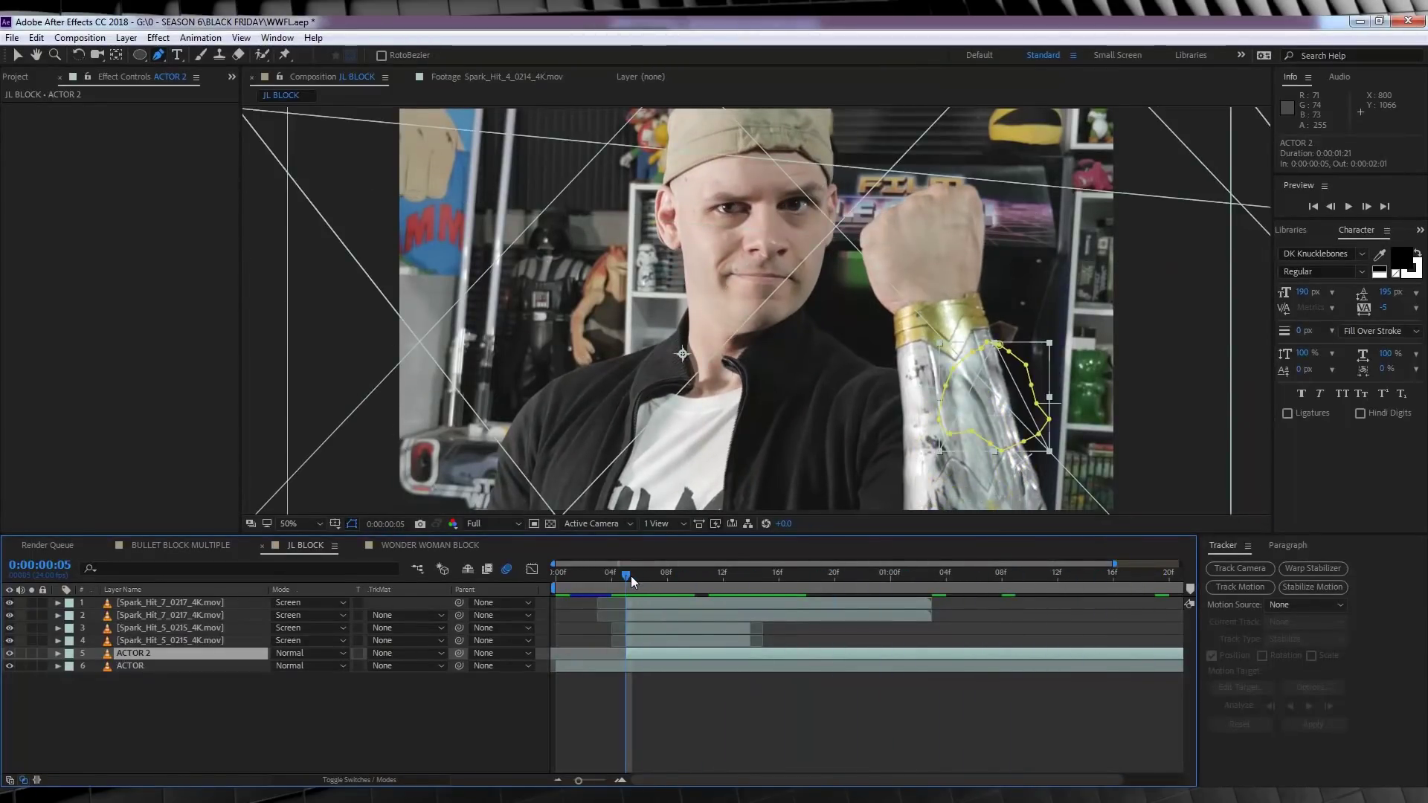
Apply Invert to ACTOR 2, hide the four spark layers, and set ACTOR 2 to Screen blending.
{"action": "left_click", "coordinate": [158, 38]}
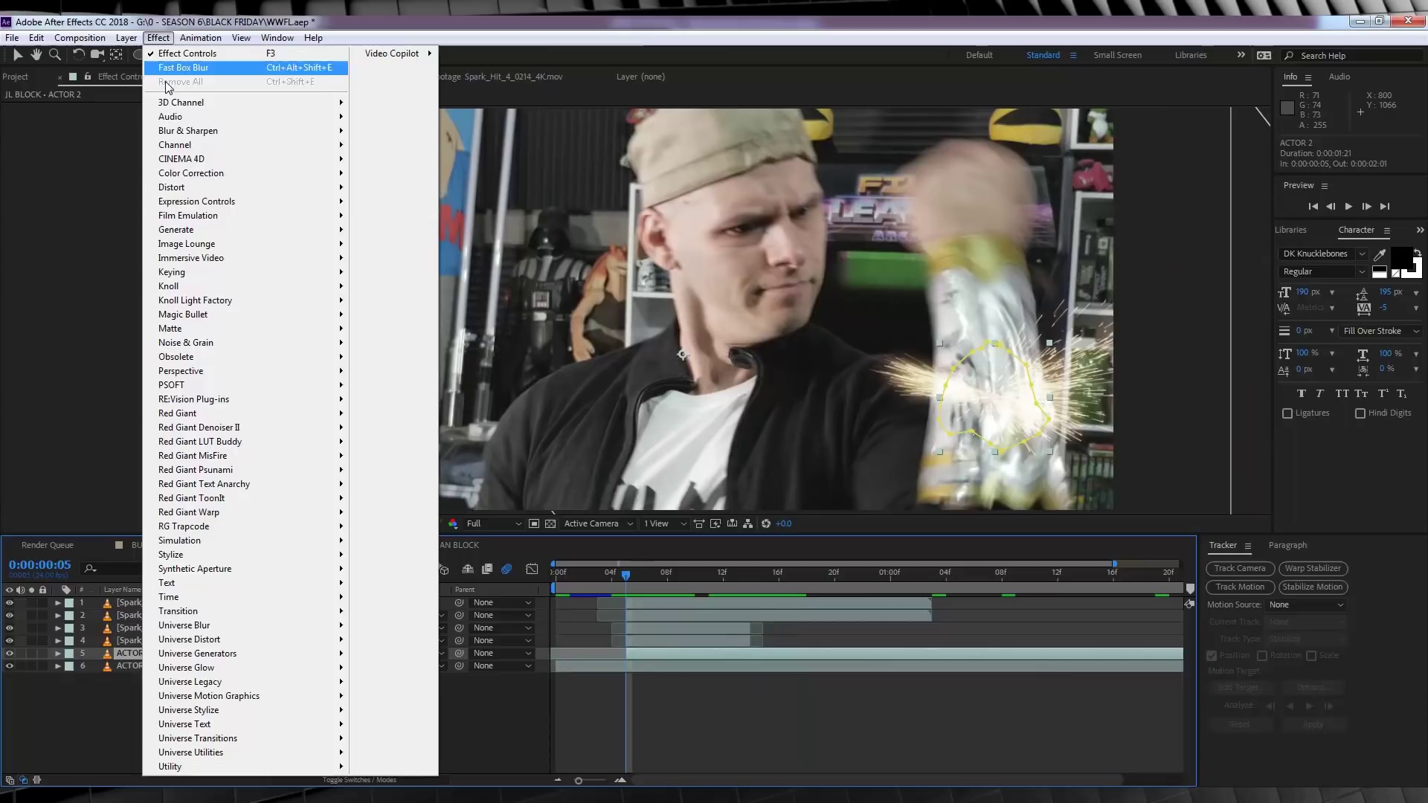
{"action": "mouse_move", "coordinate": [178, 149]}
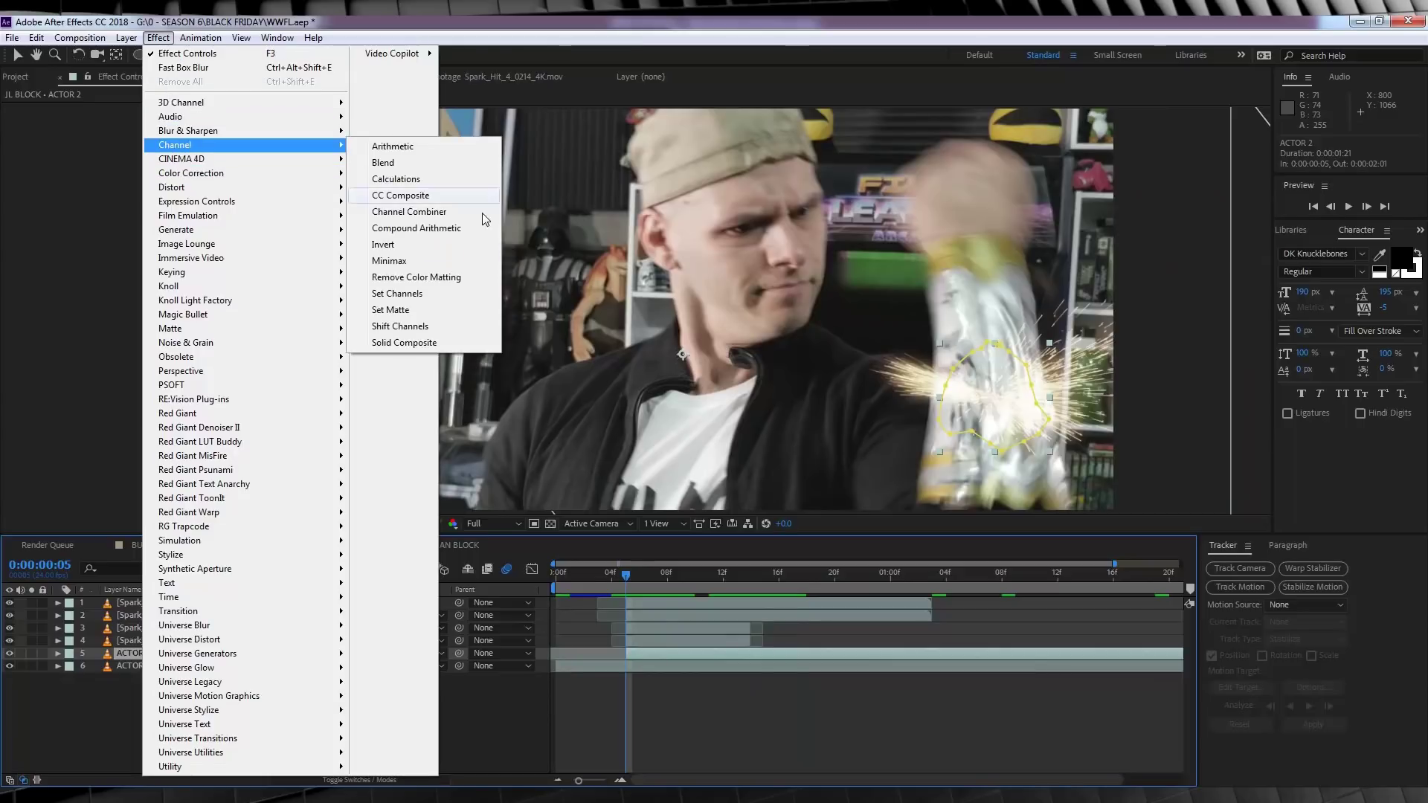
{"action": "left_click", "coordinate": [408, 262]}
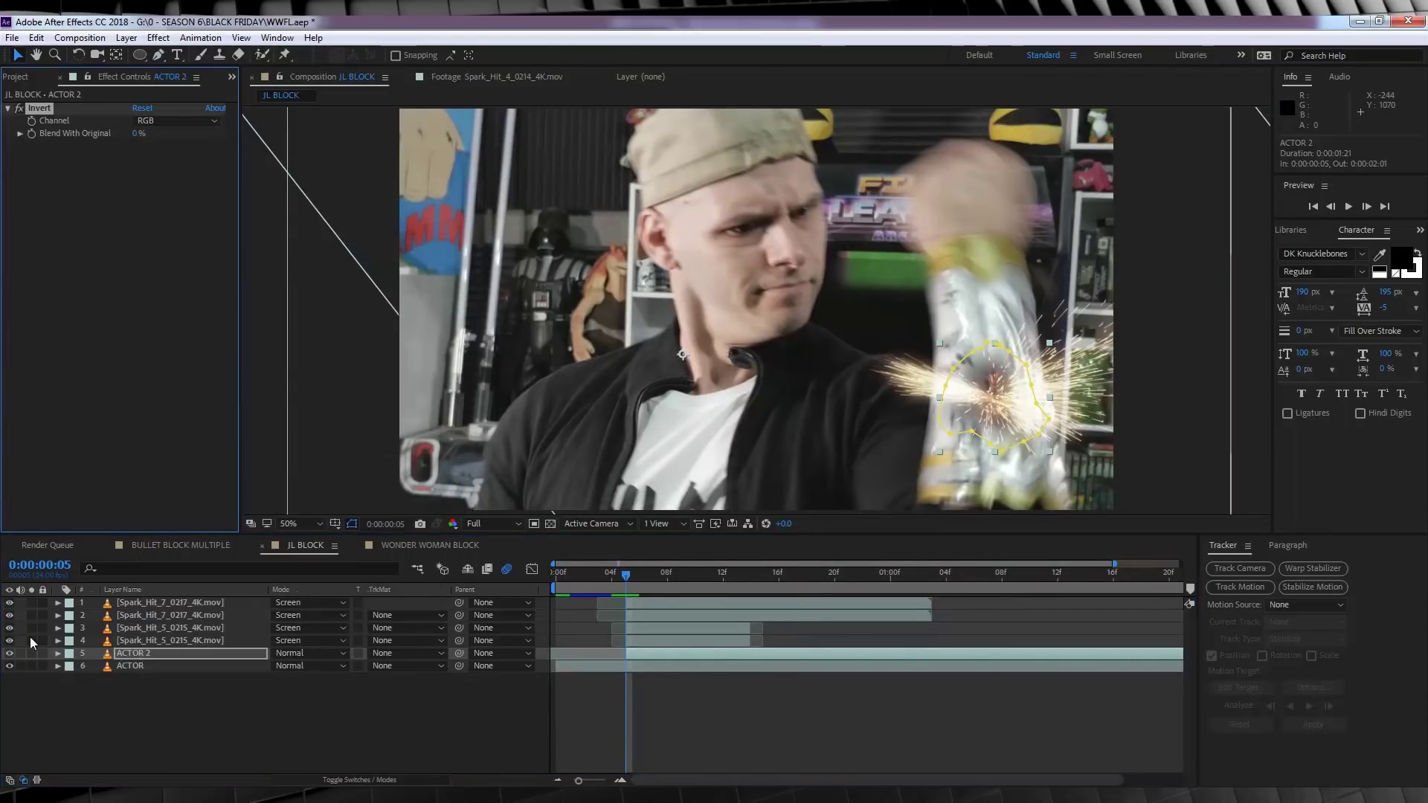
{"action": "left_click_drag", "start_coordinate": [9, 602], "coordinate": [12, 644]}
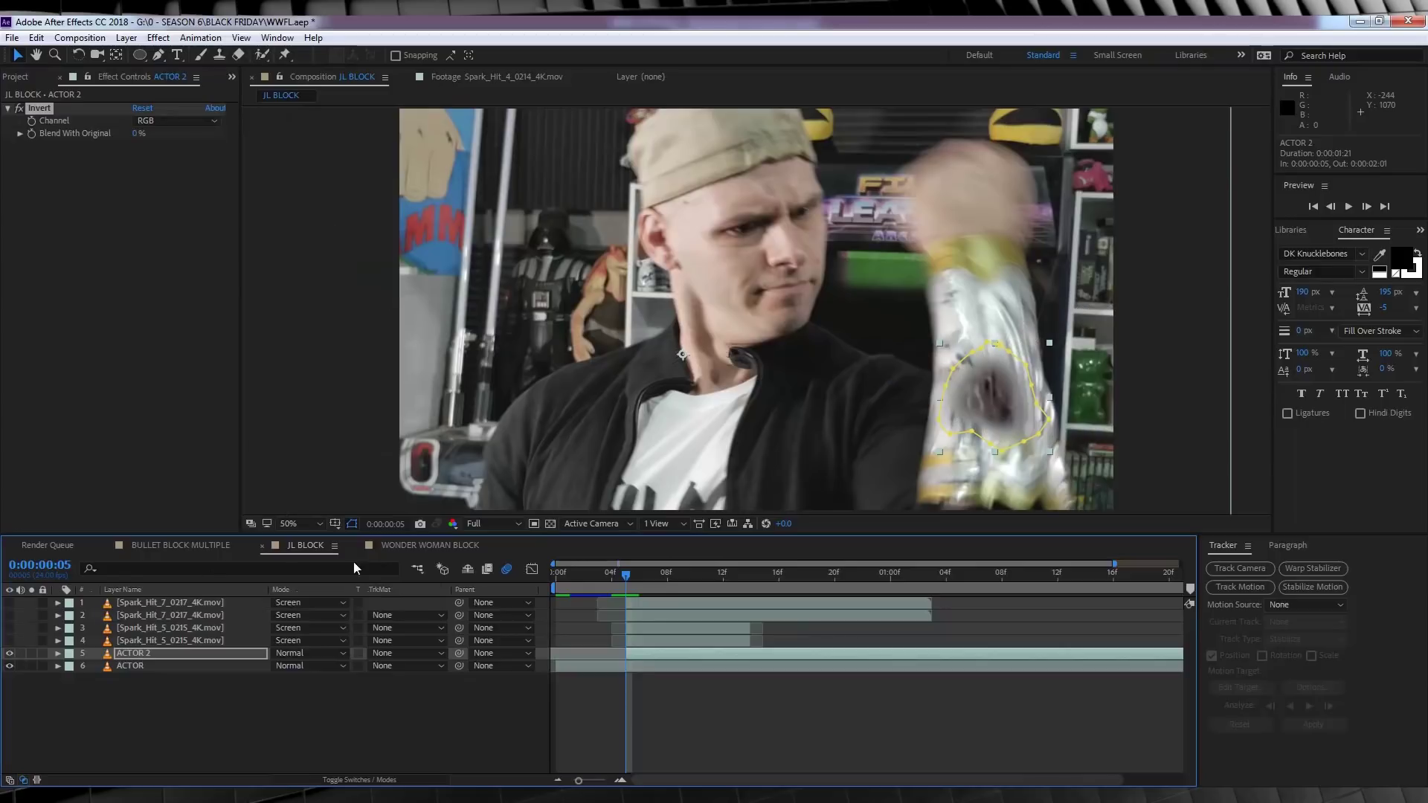
{"action": "left_click", "coordinate": [323, 655]}
{"action": "left_click", "coordinate": [339, 324]}
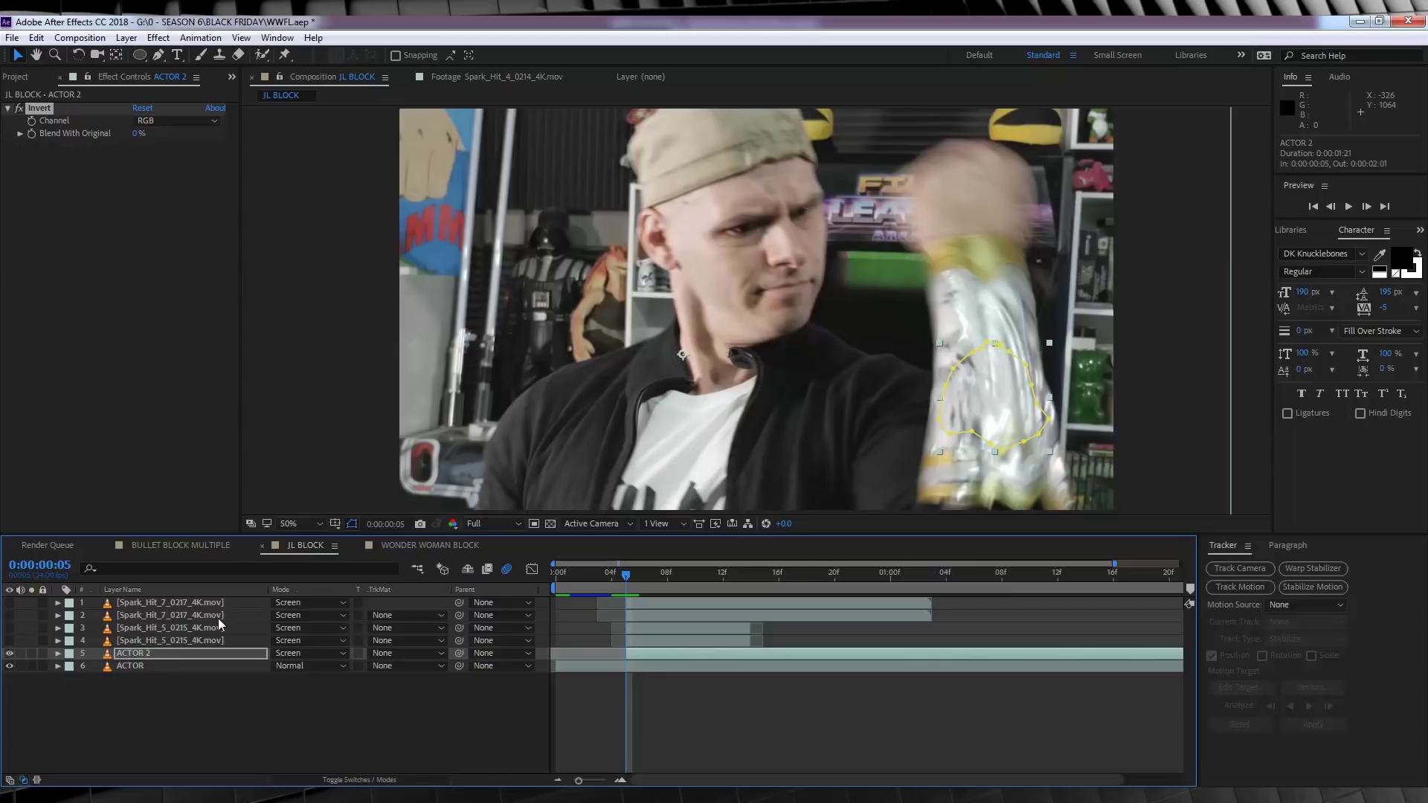
{"action": "key", "text": "Escape"}
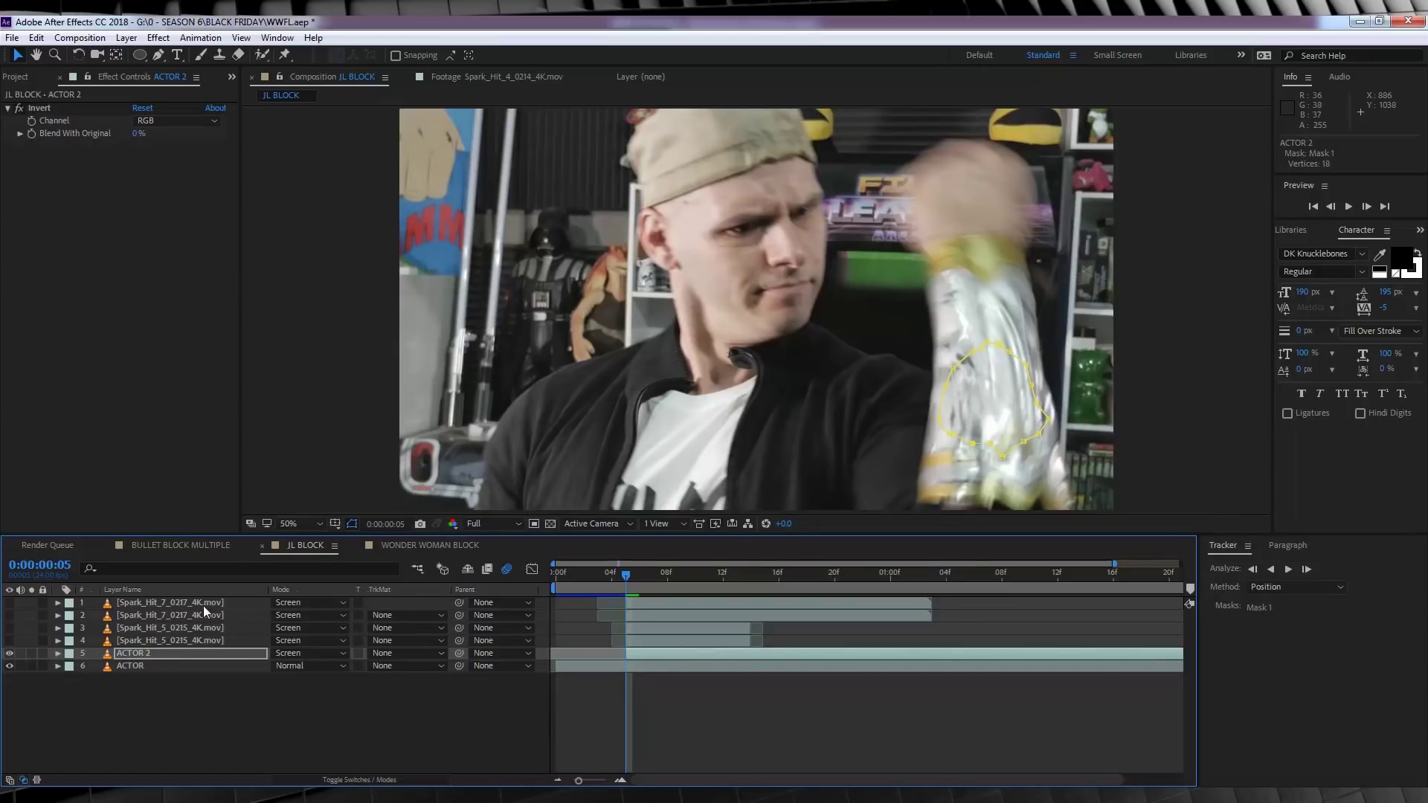
Add a Photo Filter with Preserve Luminosity off and density 100%.
{"action": "left_click", "coordinate": [159, 38]}
{"action": "mouse_move", "coordinate": [192, 172]}
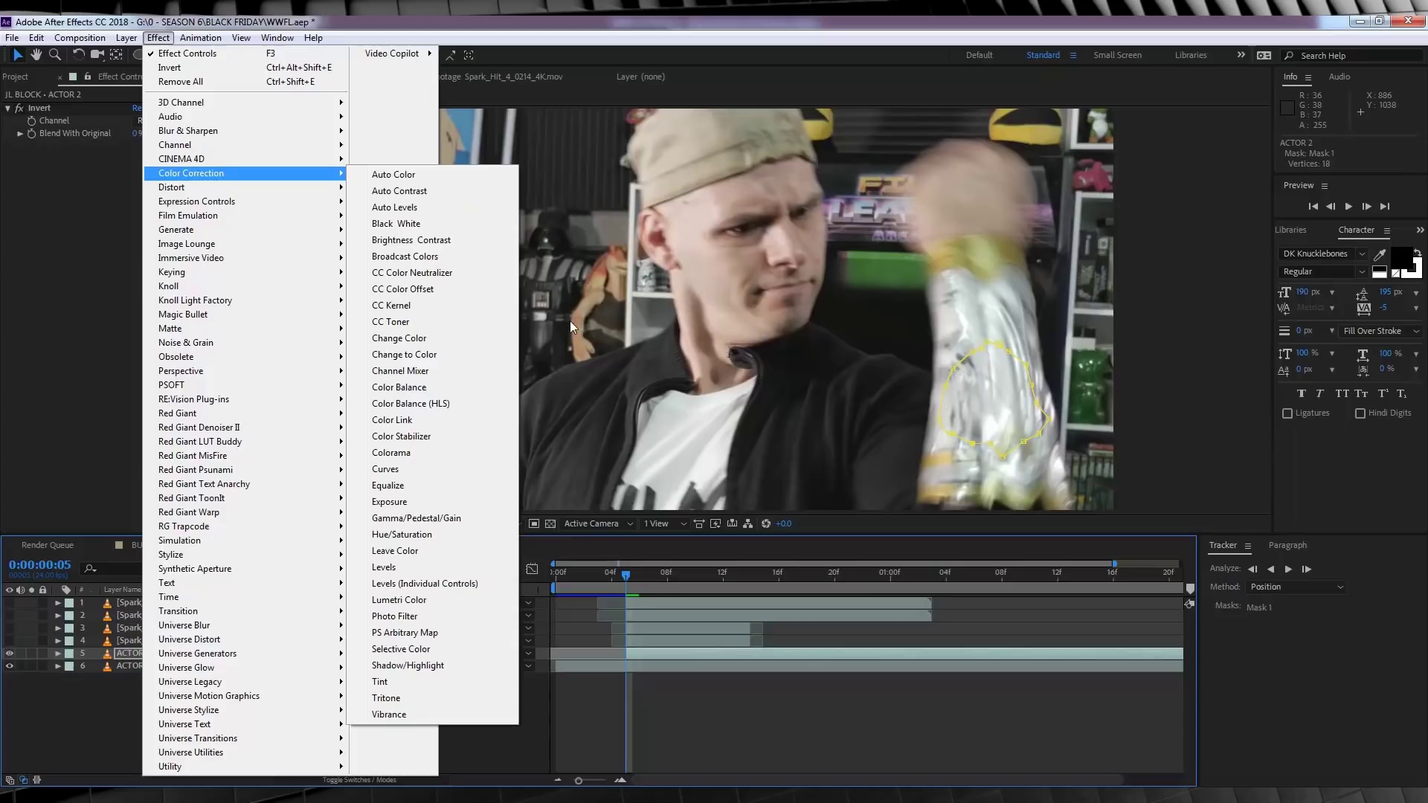
{"action": "left_click", "coordinate": [394, 616]}
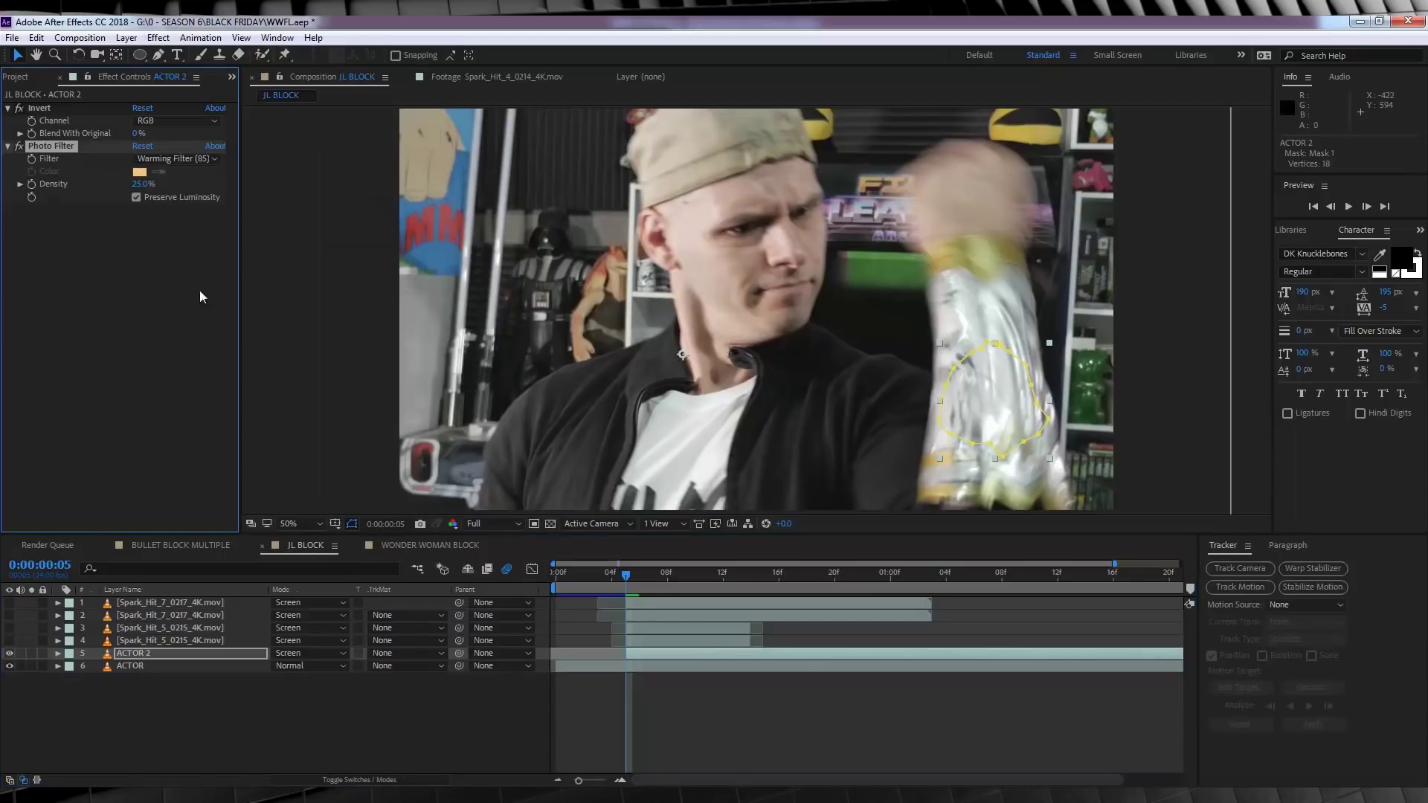
{"action": "left_click", "coordinate": [136, 197]}
{"action": "left_click_drag", "start_coordinate": [142, 184], "coordinate": [275, 177]}
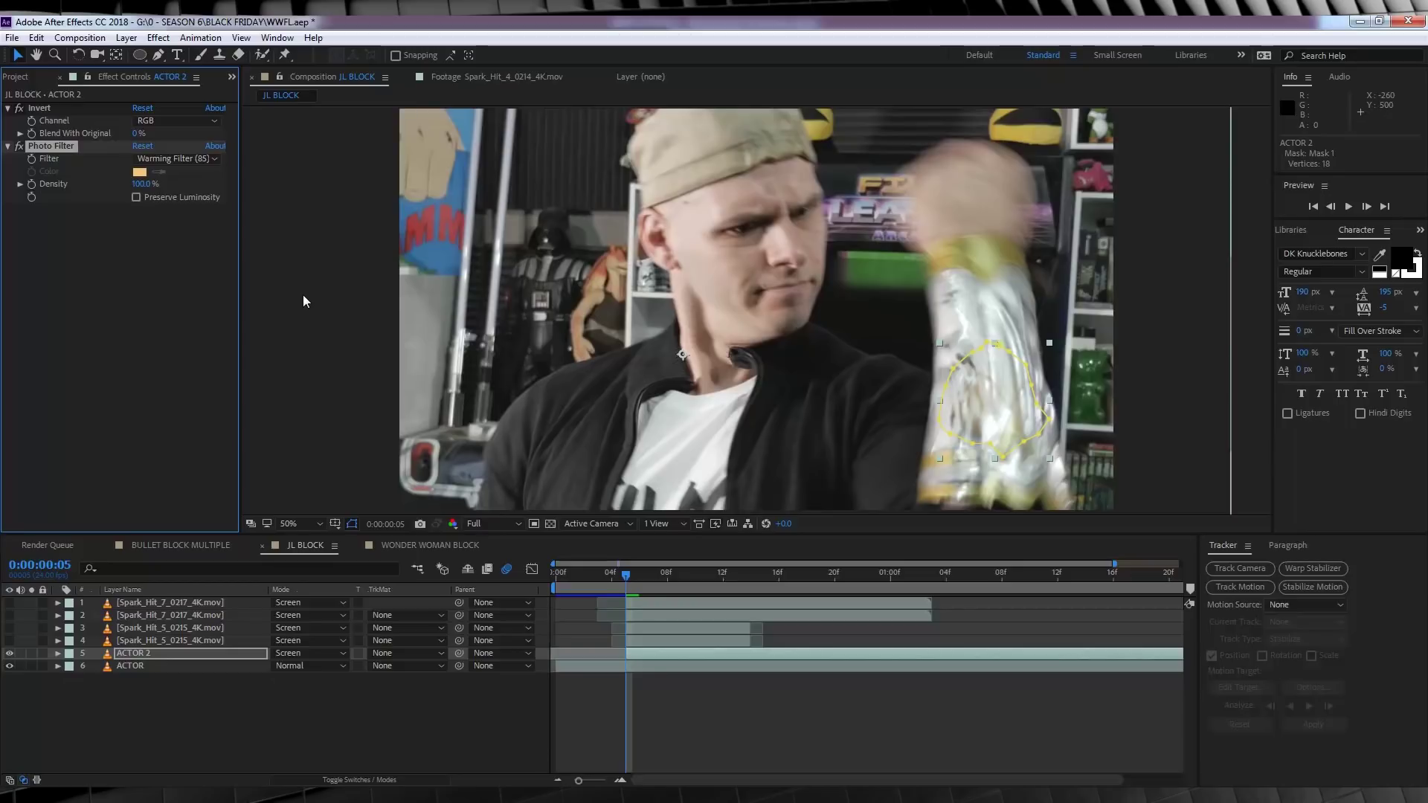
Add Exposure with exposure 0.73, offset -0.11 and gamma correction 2.48.
{"action": "left_click", "coordinate": [159, 39]}
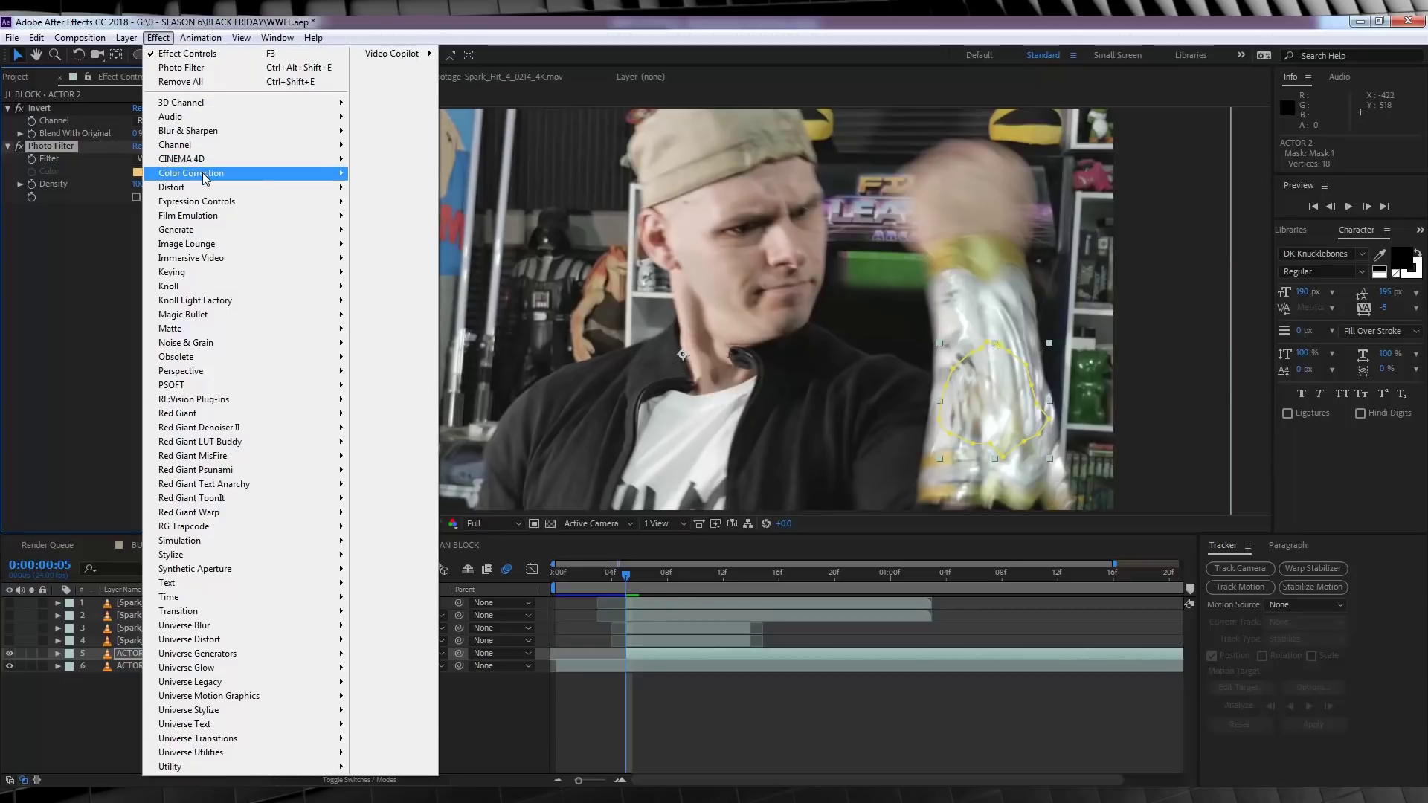
{"action": "mouse_move", "coordinate": [206, 173]}
{"action": "left_click", "coordinate": [394, 502]}
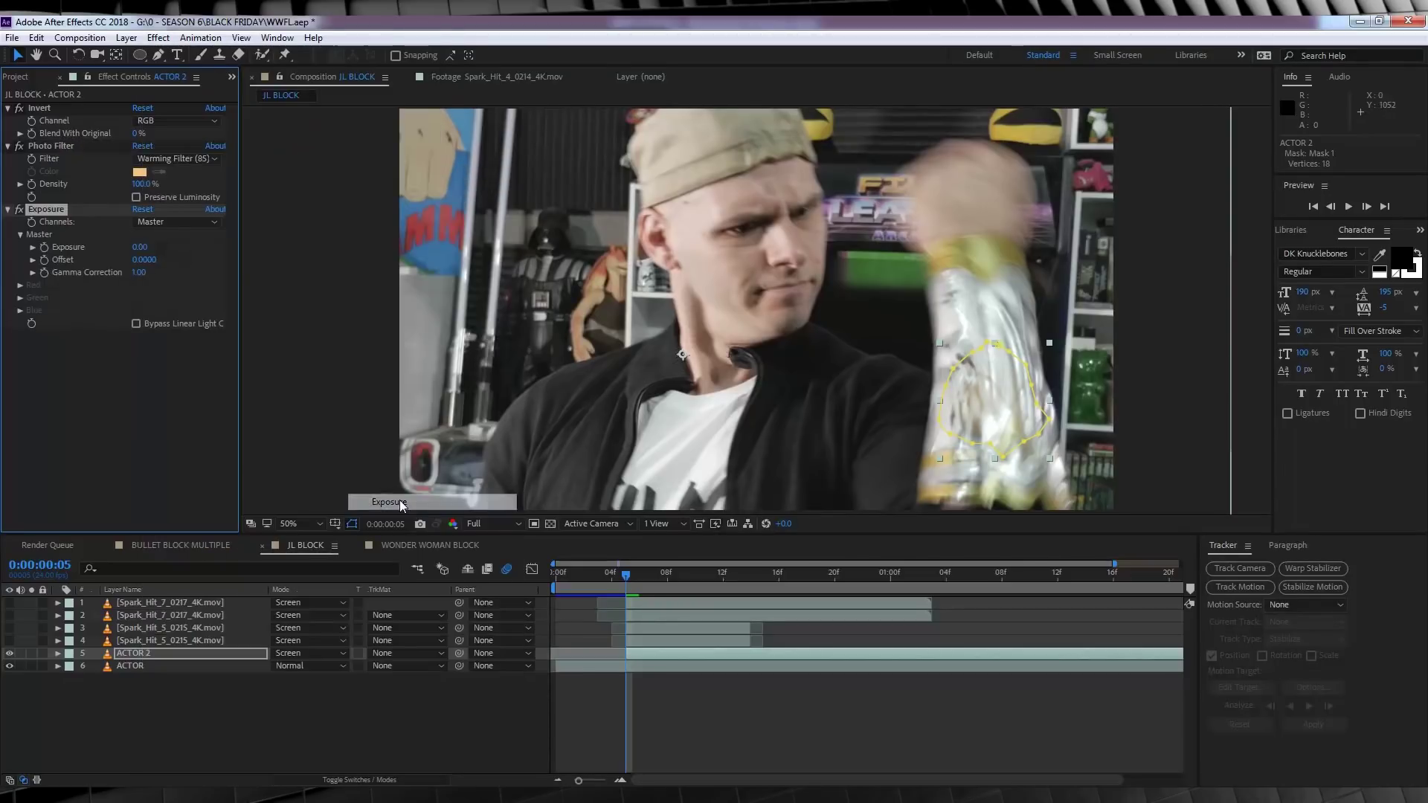
{"action": "left_click", "coordinate": [142, 247]}
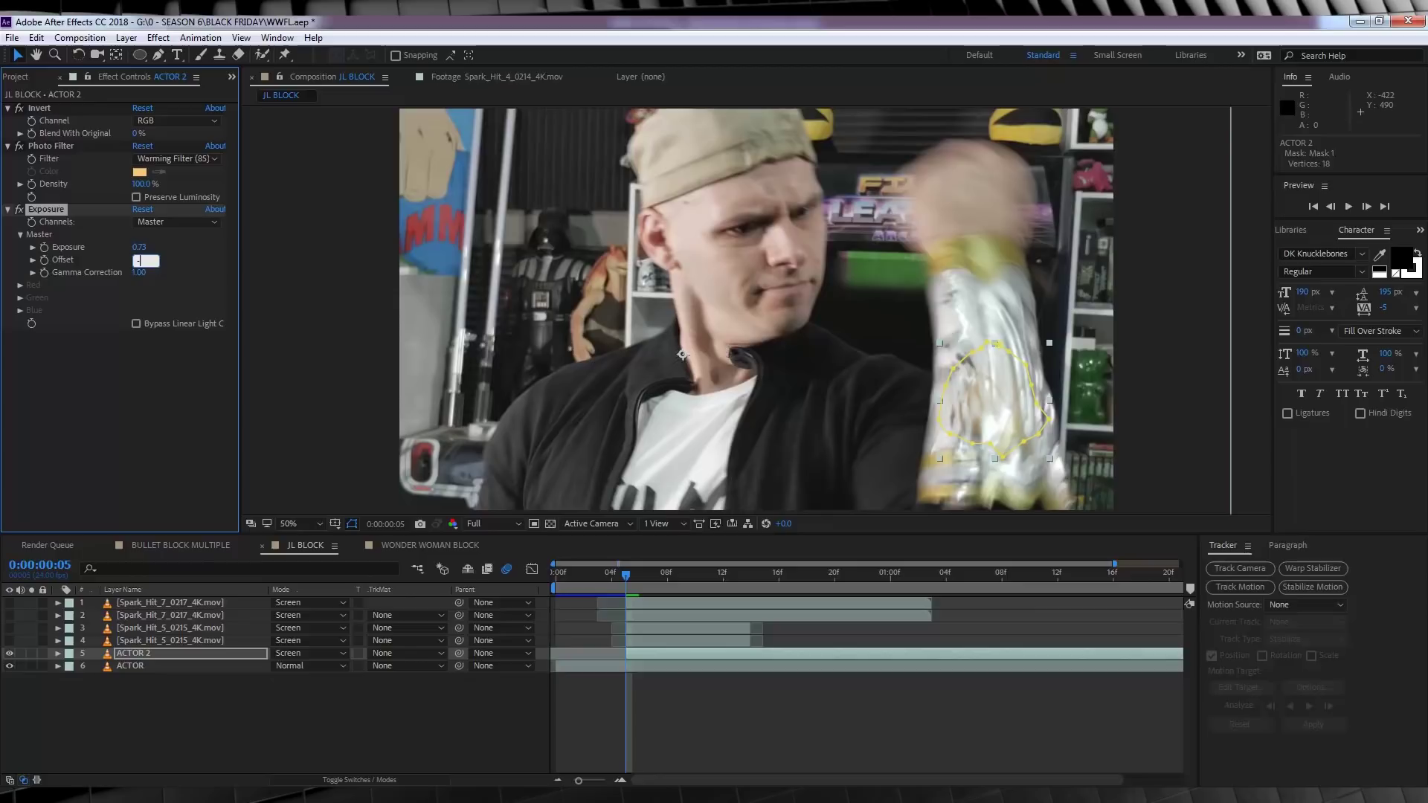
{"action": "key", "text": "Return"}
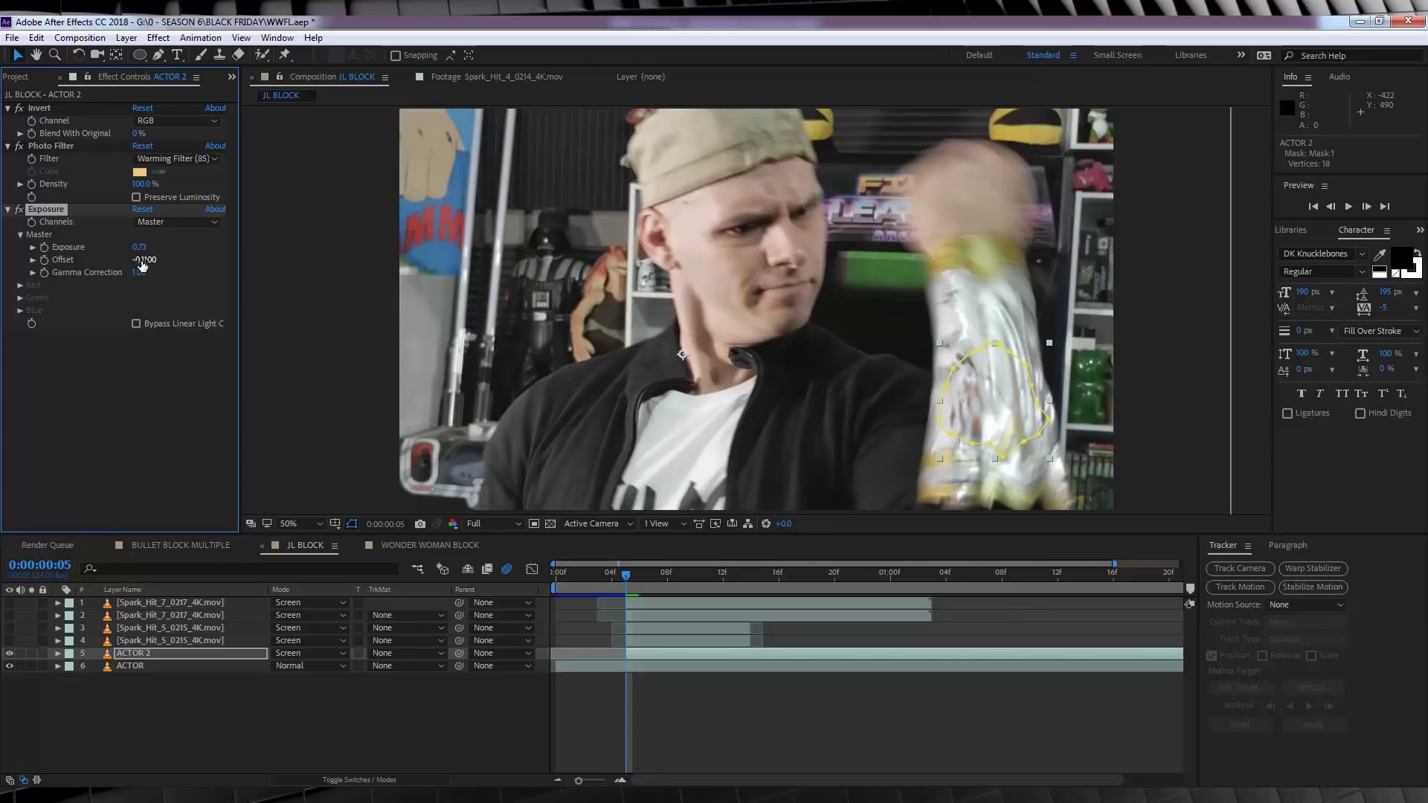
{"action": "left_click", "coordinate": [139, 272]}
{"action": "type", "text": "2.48"}
{"action": "key", "text": "Return"}
Keyframe ACTOR 2's opacity from 100% down to 0% at 0:00:01:18 and preview the fade.
{"action": "key", "text": "t"}
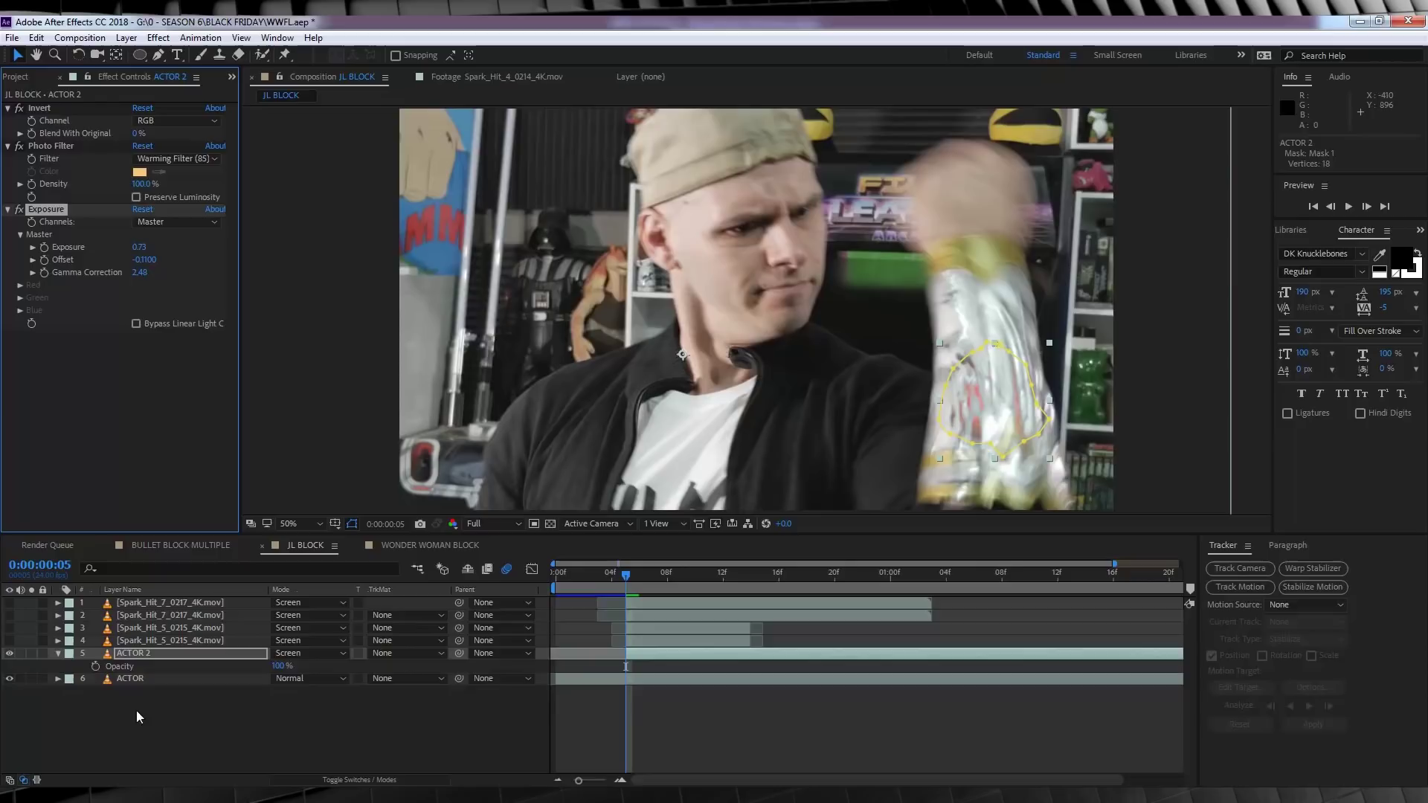
{"action": "left_click", "coordinate": [96, 667]}
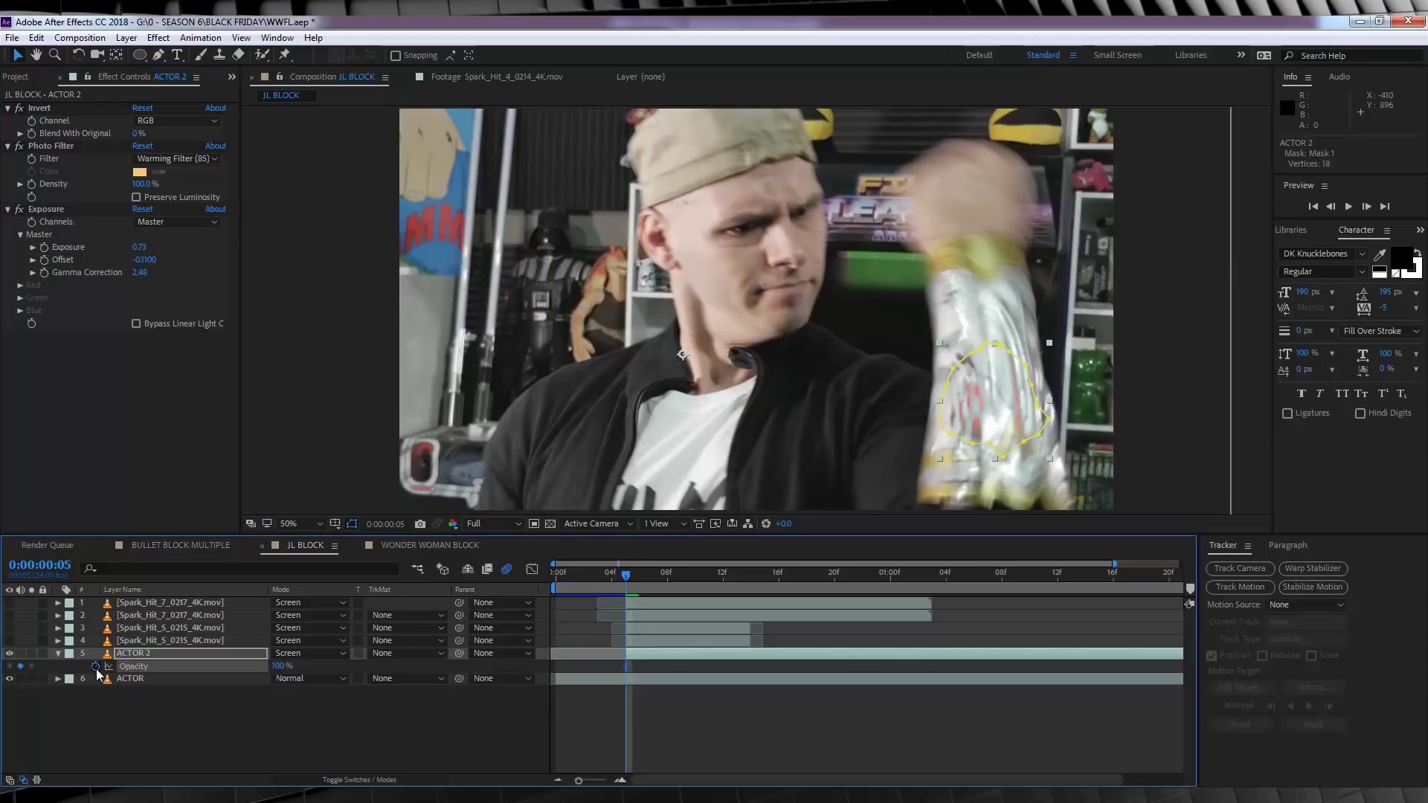
{"action": "left_click", "coordinate": [1141, 575]}
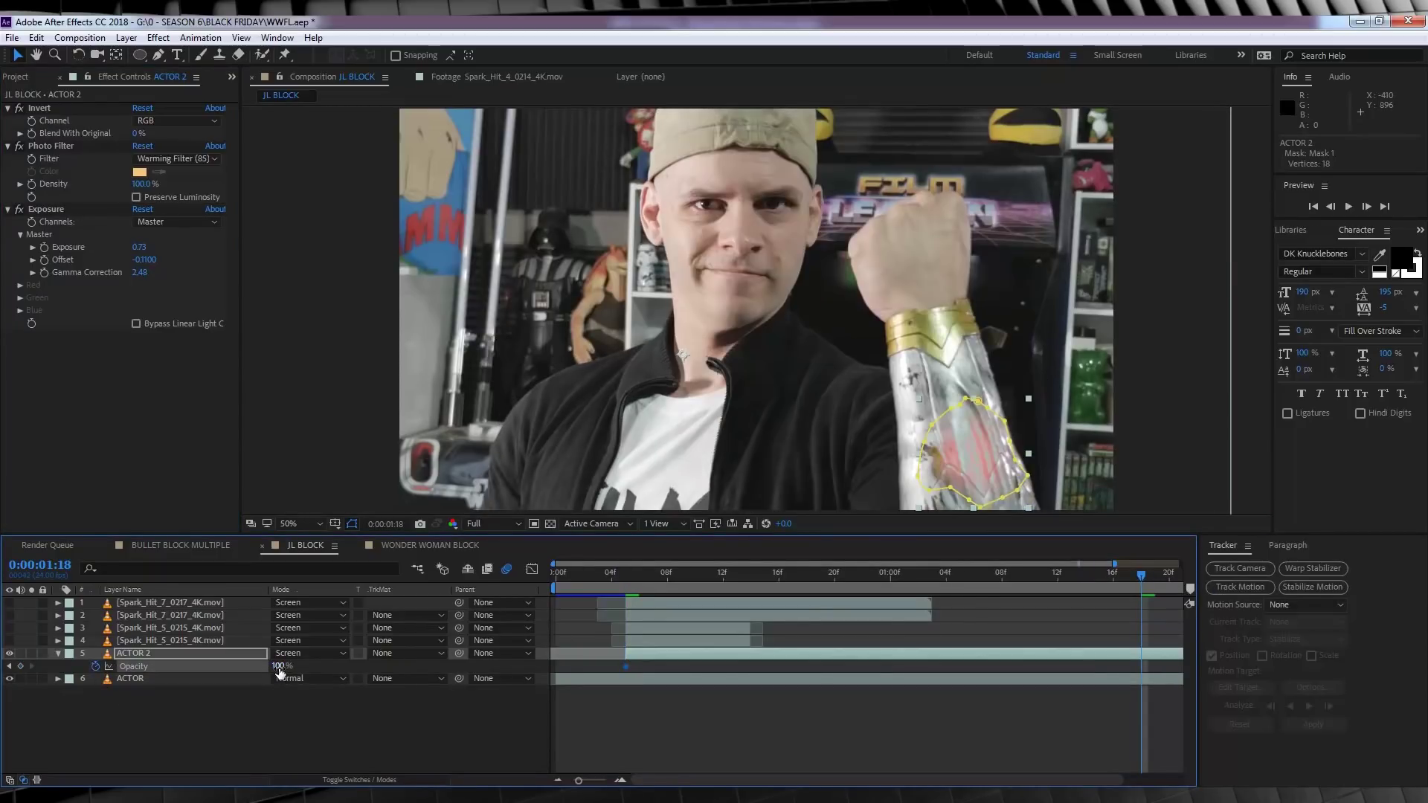
{"action": "left_click_drag", "start_coordinate": [280, 666], "coordinate": [125, 667]}
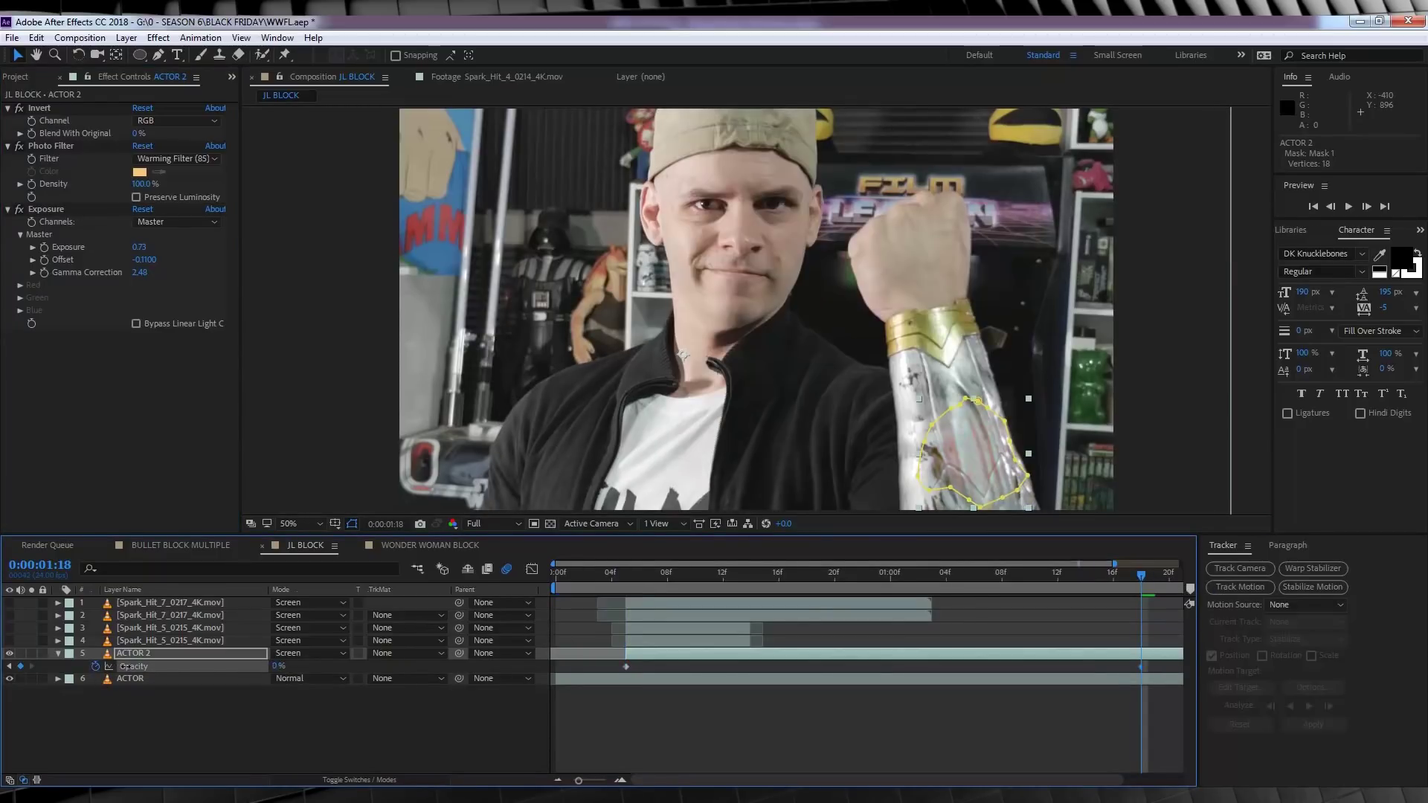
{"action": "left_click", "coordinate": [624, 573]}
{"action": "left_click_drag", "start_coordinate": [623, 574], "coordinate": [1146, 575]}
{"action": "key", "text": "space"}
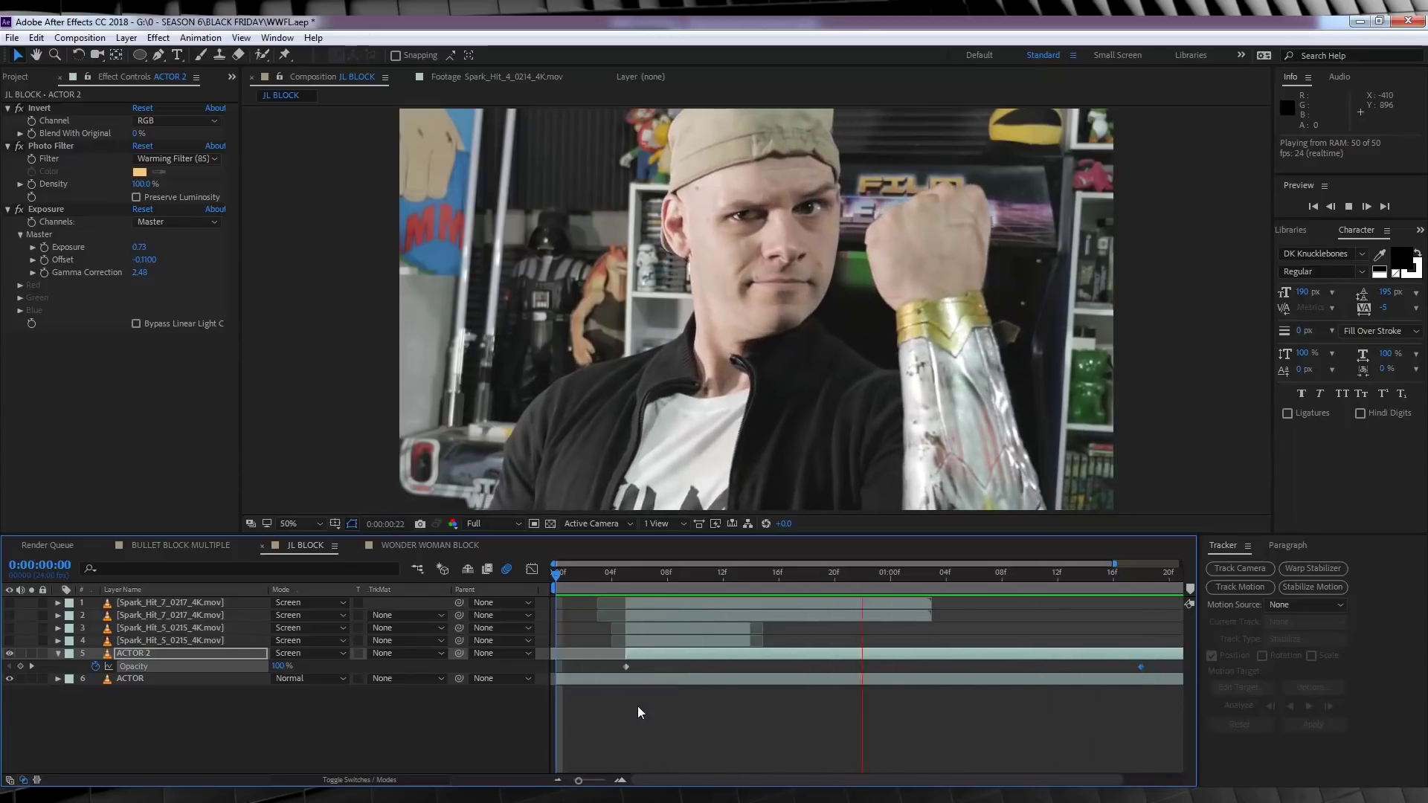
Duplicate ACTOR 2 as ACTOR 3 and apply Fast Box Blur to it.
{"action": "left_click", "coordinate": [132, 652]}
{"action": "key", "text": "ctrl+d"}
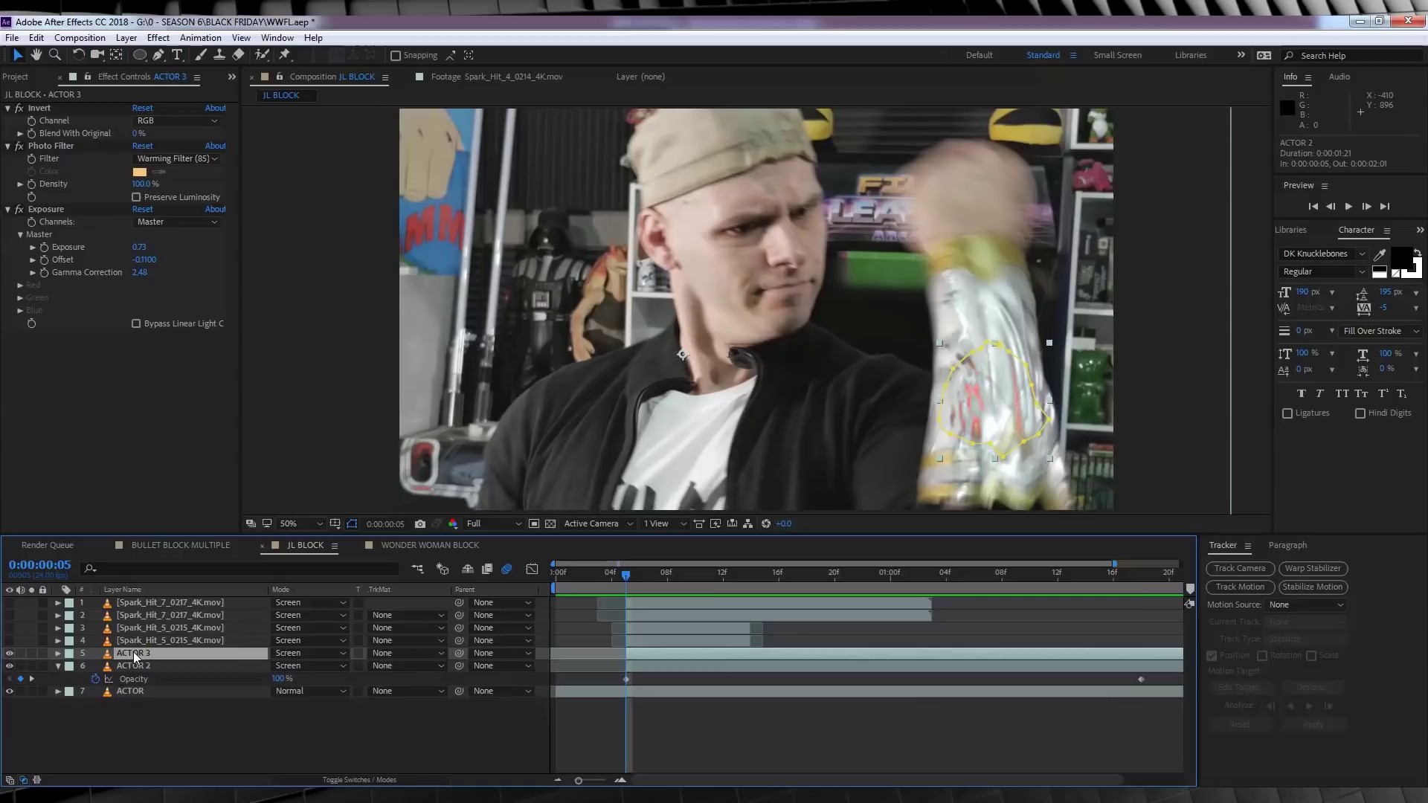
{"action": "left_click", "coordinate": [159, 37]}
{"action": "mouse_move", "coordinate": [277, 131]}
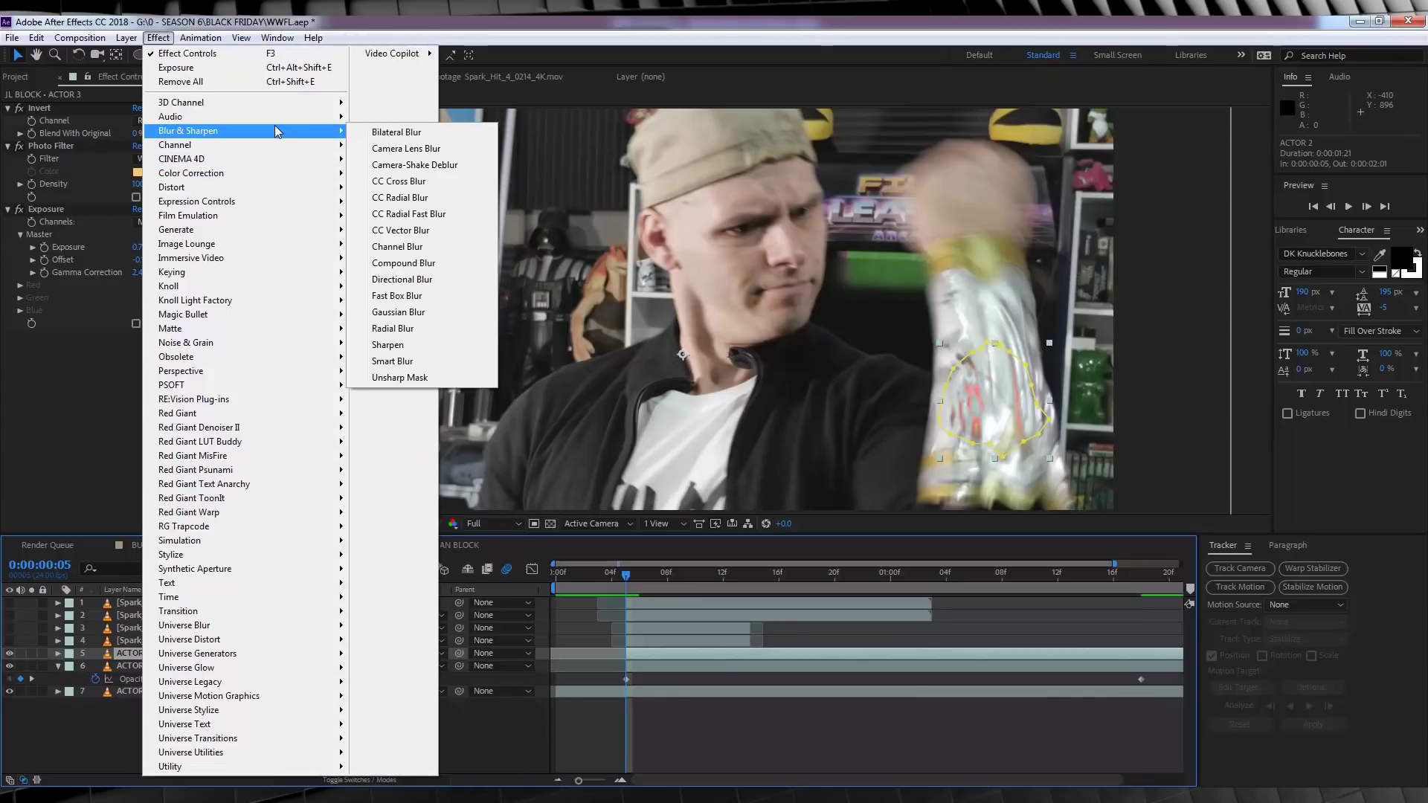
{"action": "left_click", "coordinate": [394, 295]}
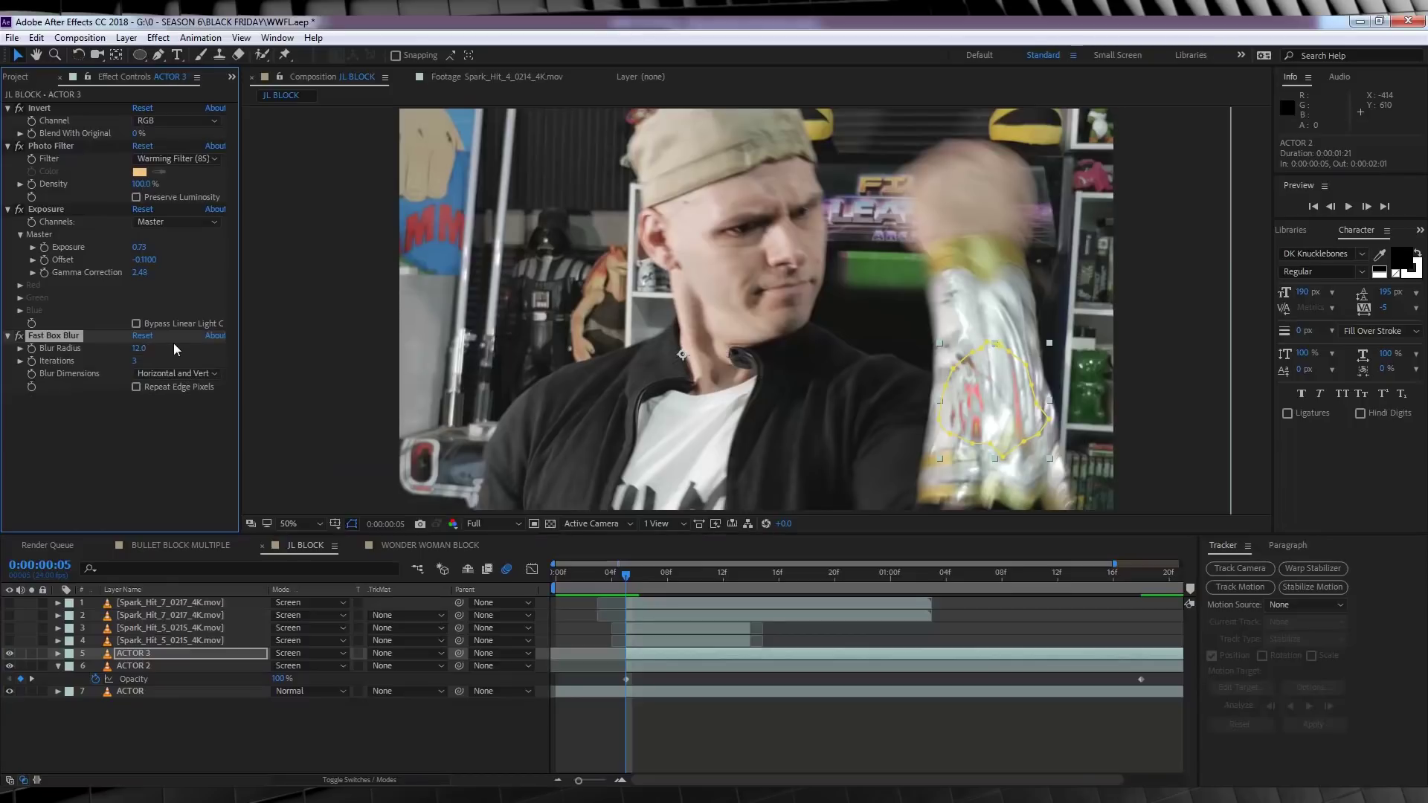
Duplicate ACTOR 3 as ACTOR 4, delete all its effects, and apply a Photo Filter.
{"action": "left_click", "coordinate": [120, 653]}
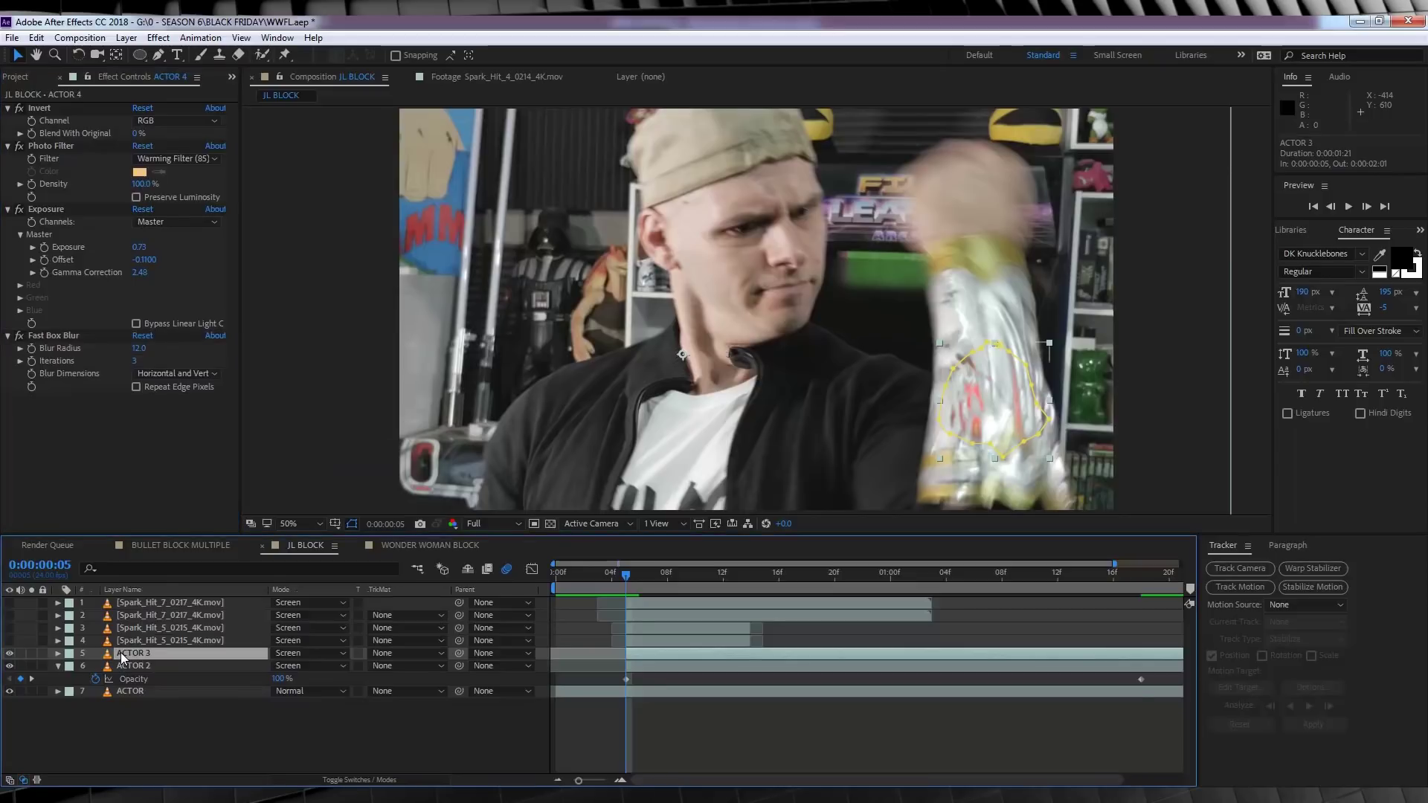
{"action": "key", "text": "ctrl+d"}
{"action": "left_click", "coordinate": [103, 460]}
{"action": "key", "text": "ctrl+a"}
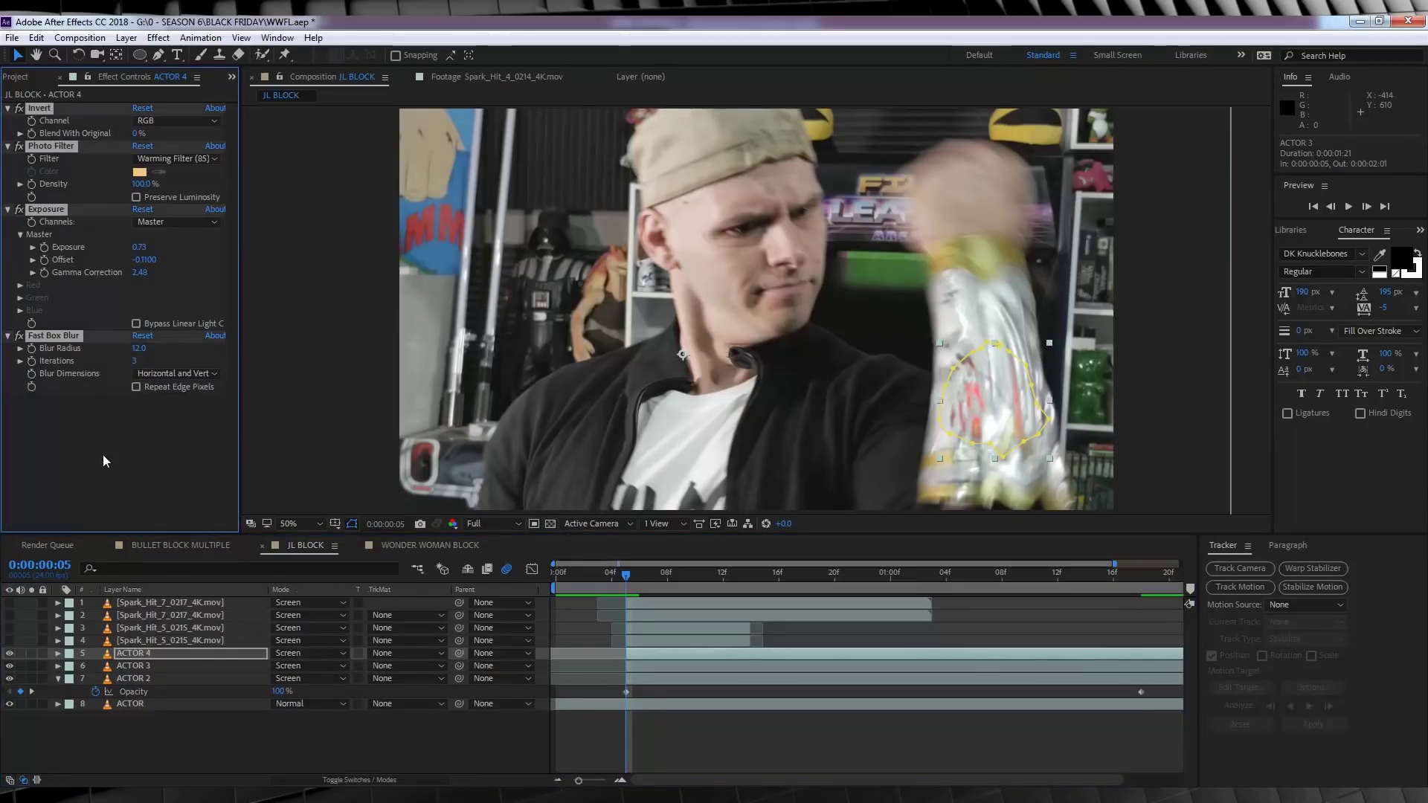
{"action": "key", "text": "Delete"}
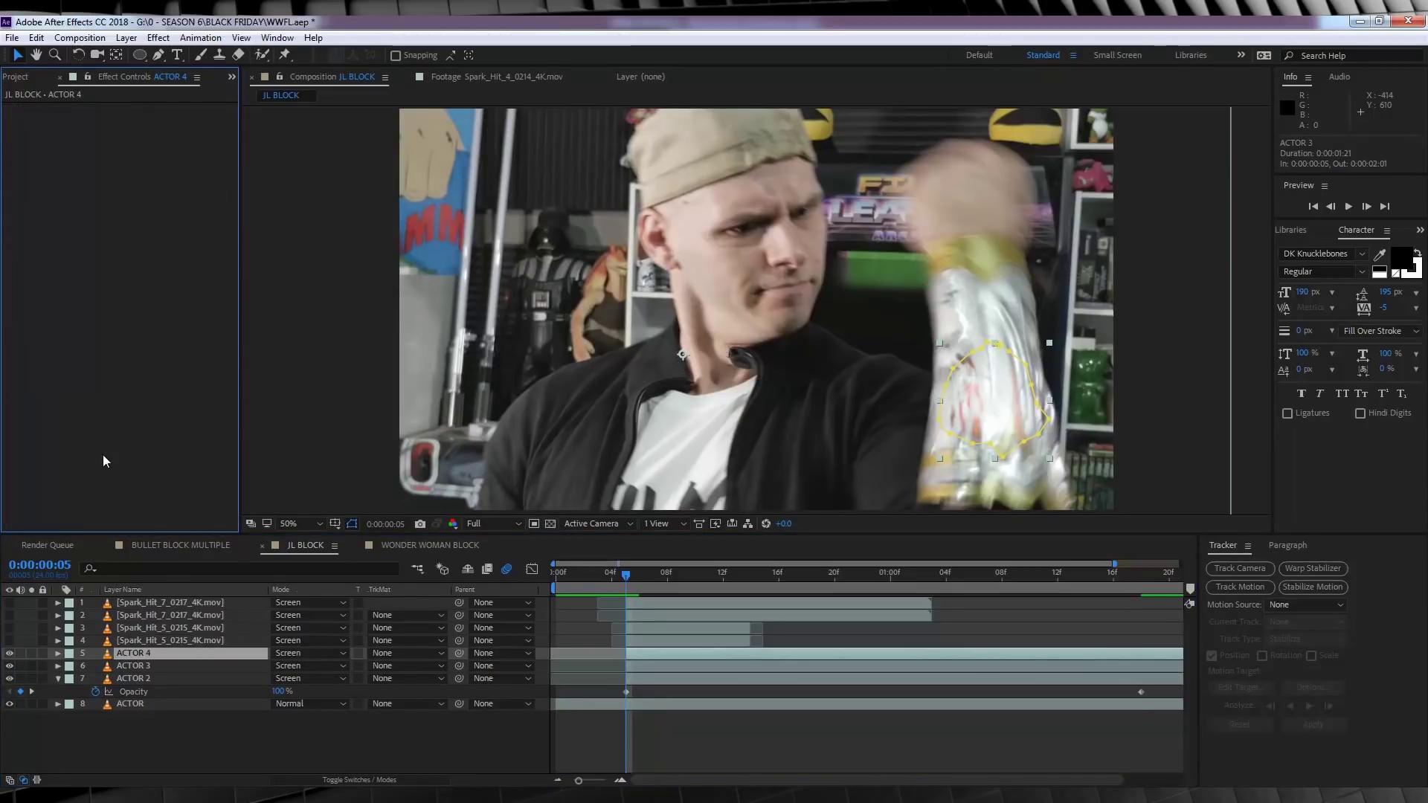
{"action": "left_click", "coordinate": [157, 37]}
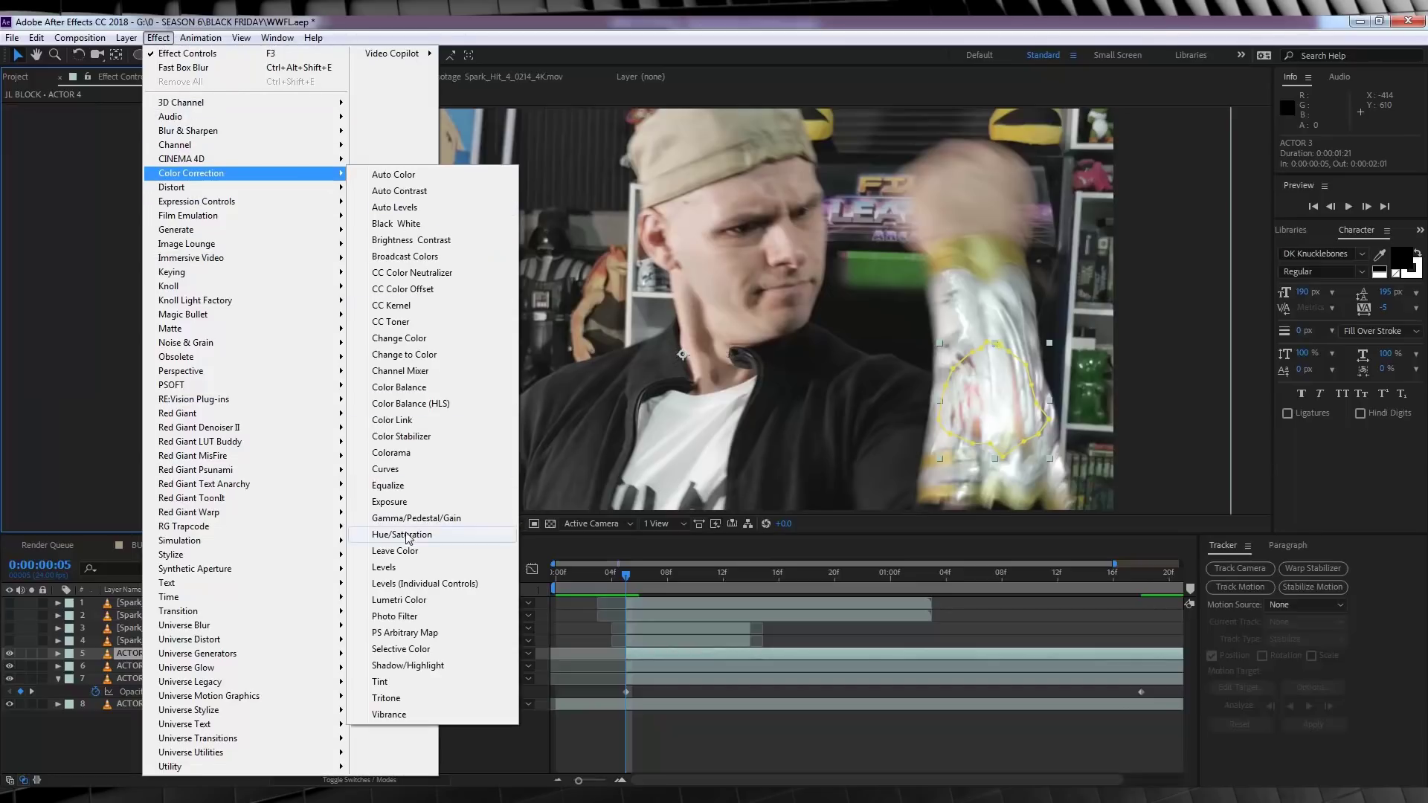
{"action": "left_click", "coordinate": [413, 617]}
Set ACTOR 4's Photo Filter to Orange, unhide spark layers 1–4, and preview the shot.
{"action": "left_click", "coordinate": [160, 121]}
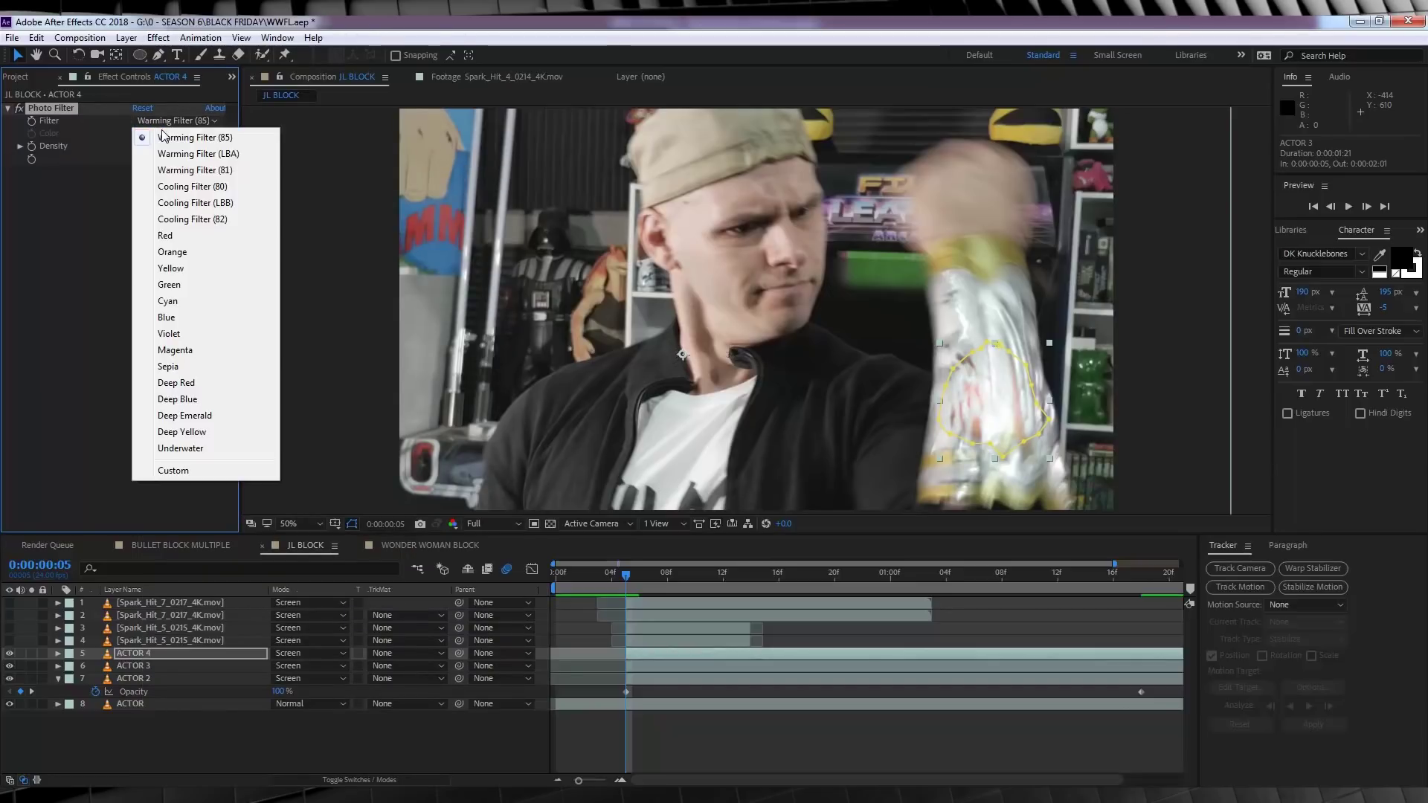
{"action": "left_click", "coordinate": [162, 250]}
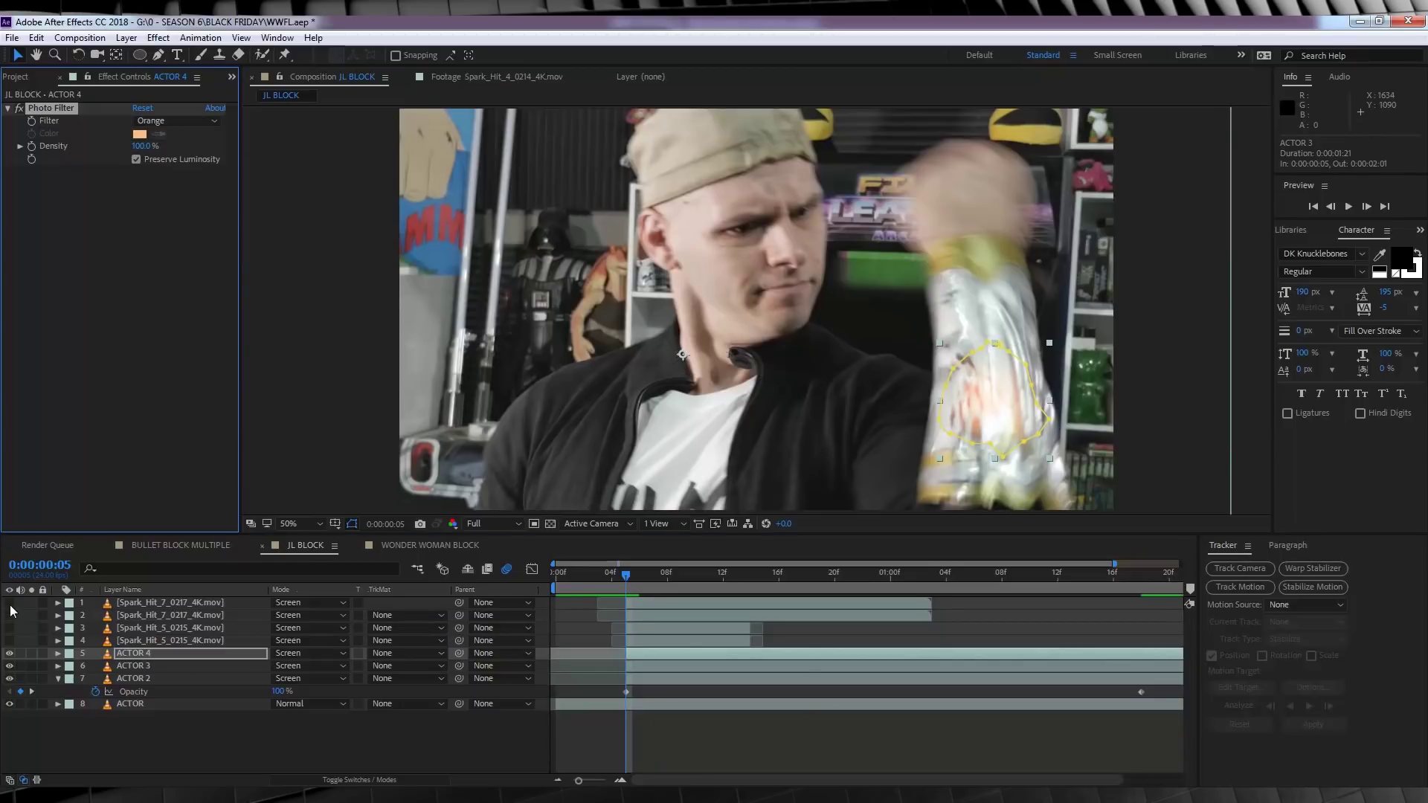
{"action": "left_click_drag", "start_coordinate": [10, 602], "coordinate": [11, 641]}
{"action": "key", "text": "space"}
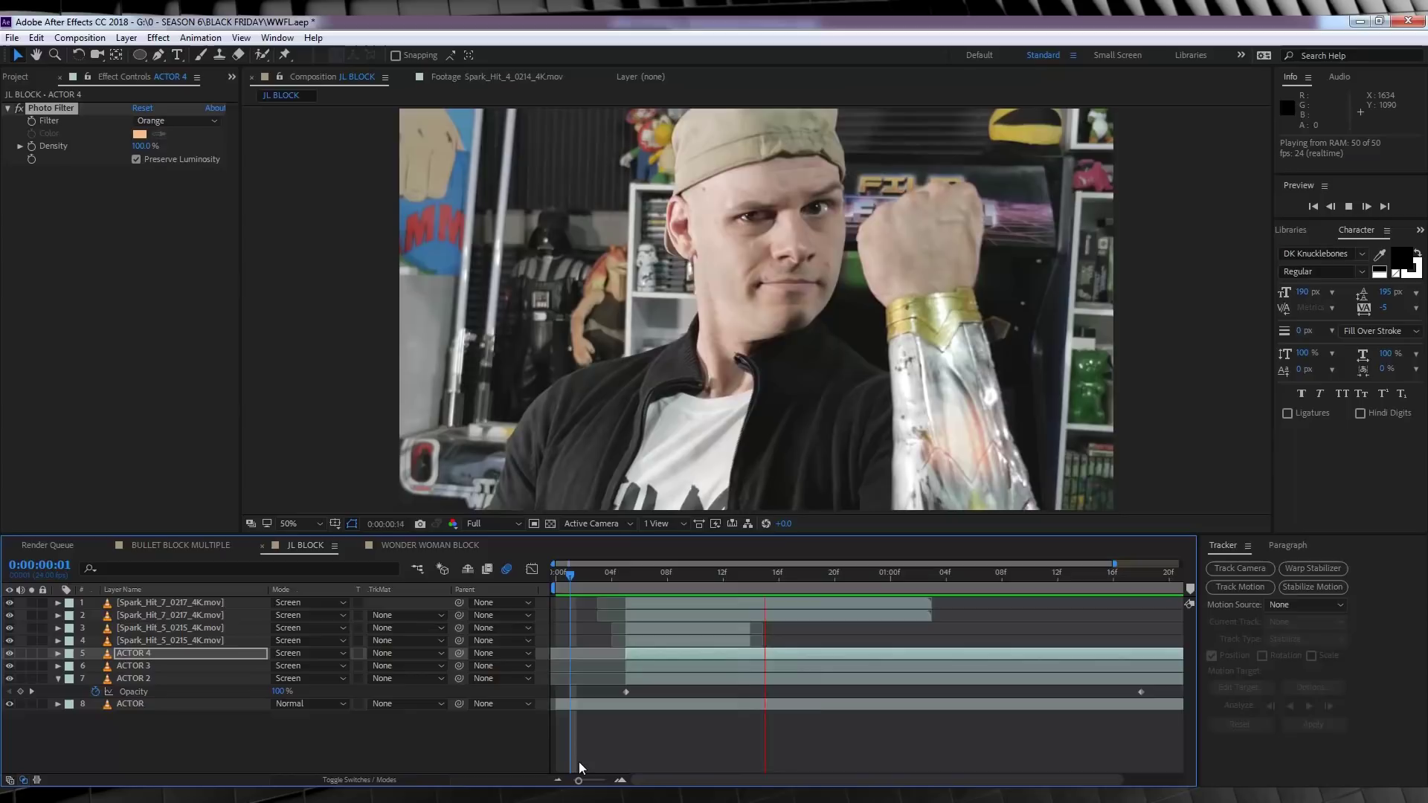
In WONDER WOMAN BLOCK, duplicate ACTOR as ACTOR 2 starting at frame 6 with an elliptical gauntlet mask.
{"action": "left_click", "coordinate": [430, 545]}
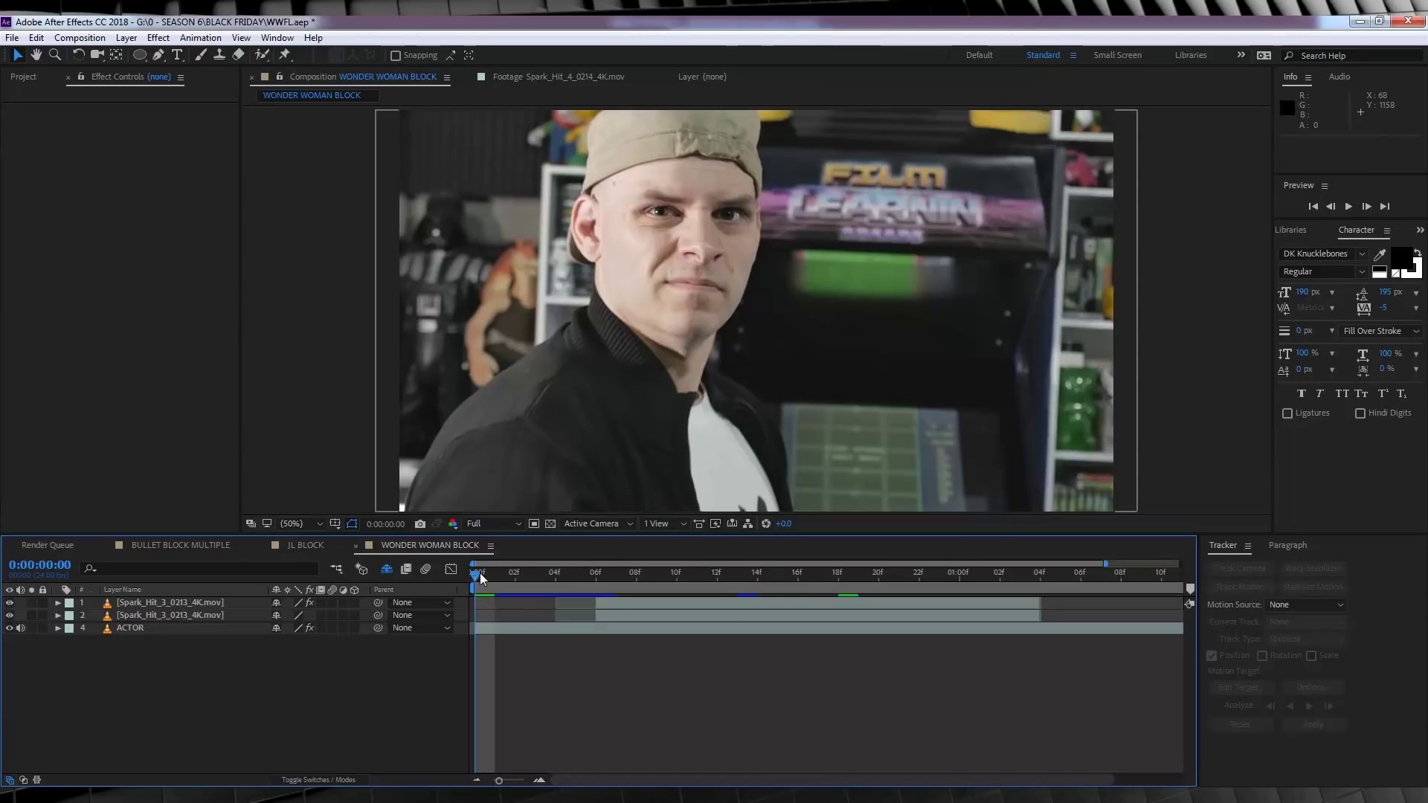
{"action": "left_click_drag", "start_coordinate": [480, 573], "coordinate": [595, 574]}
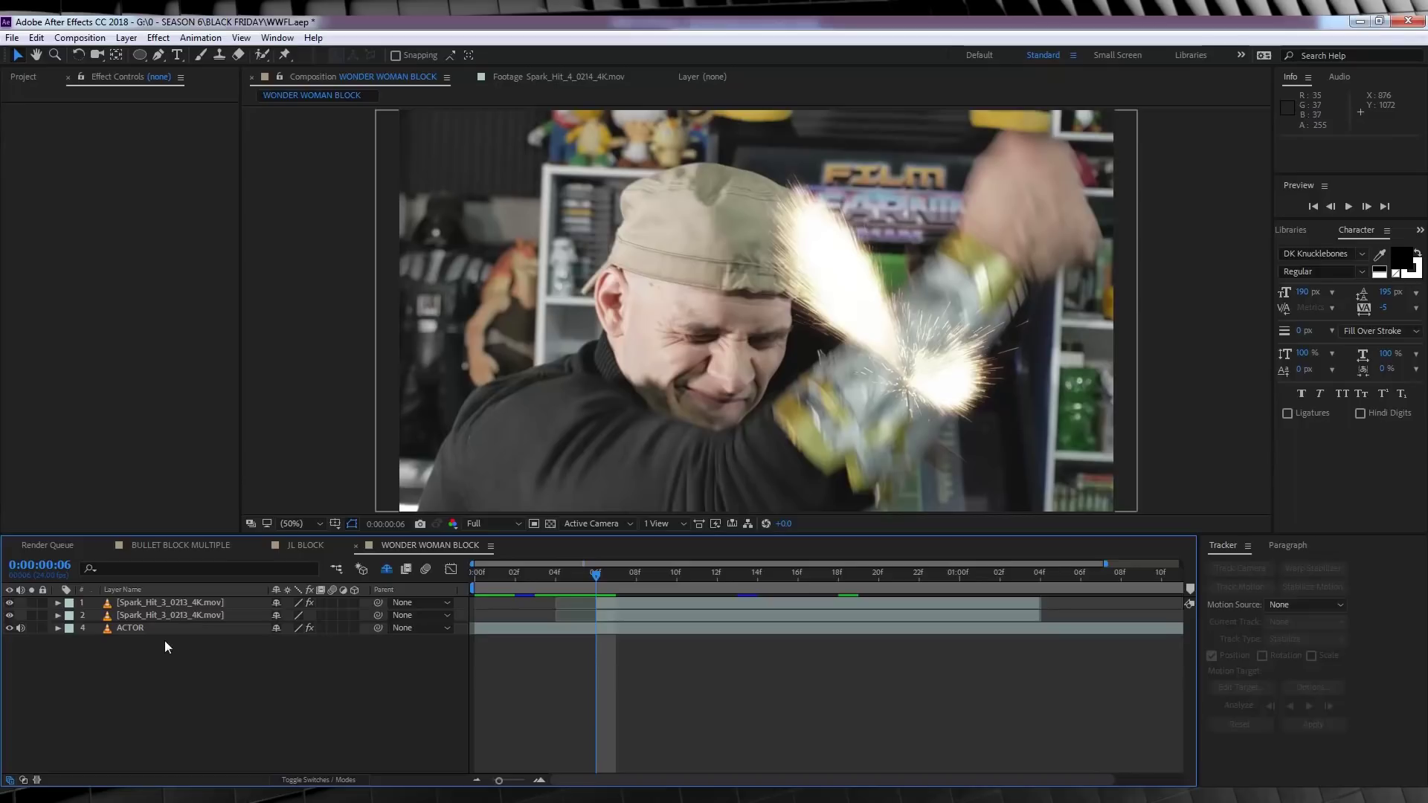
{"action": "left_click", "coordinate": [112, 630]}
{"action": "key", "text": "ctrl+d"}
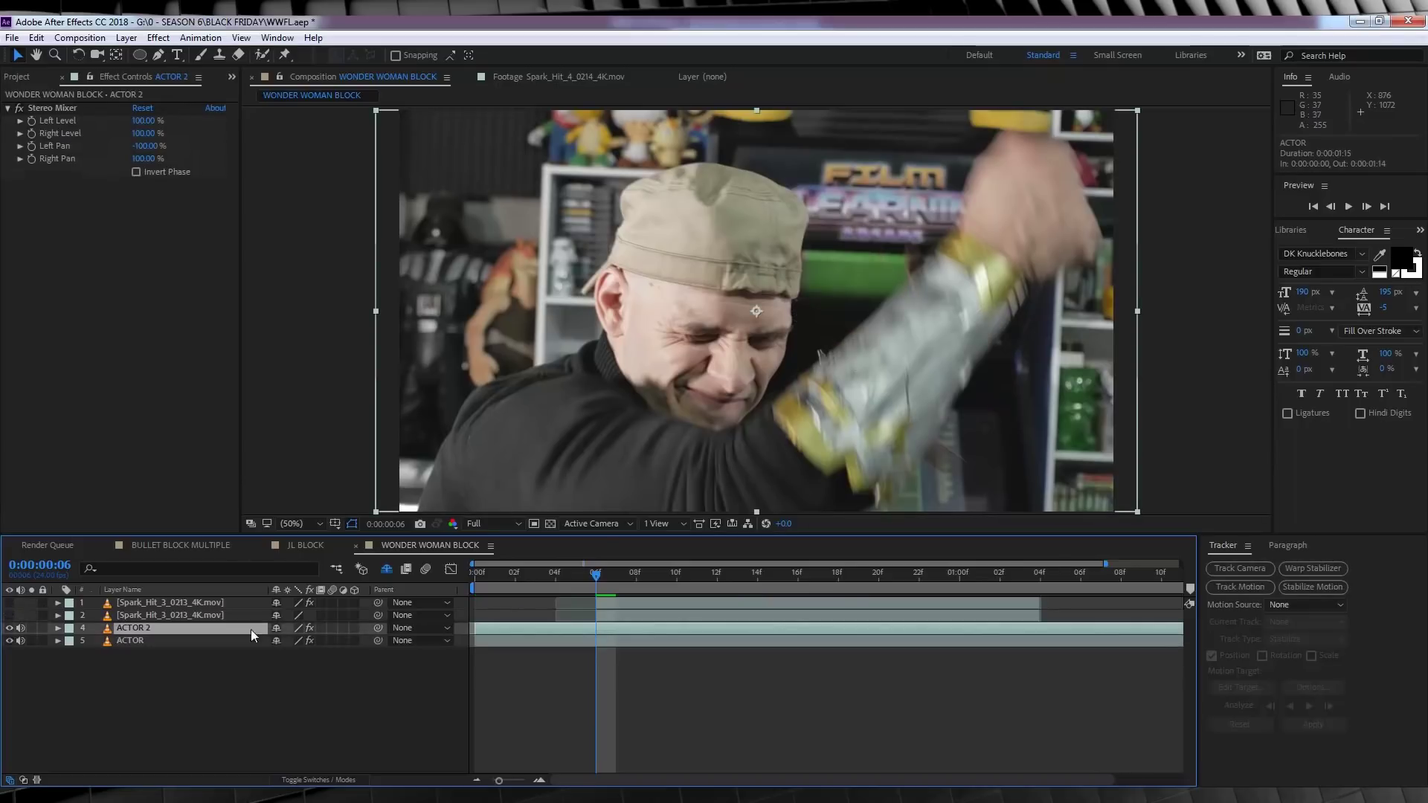
{"action": "left_click_drag", "start_coordinate": [485, 631], "coordinate": [602, 629]}
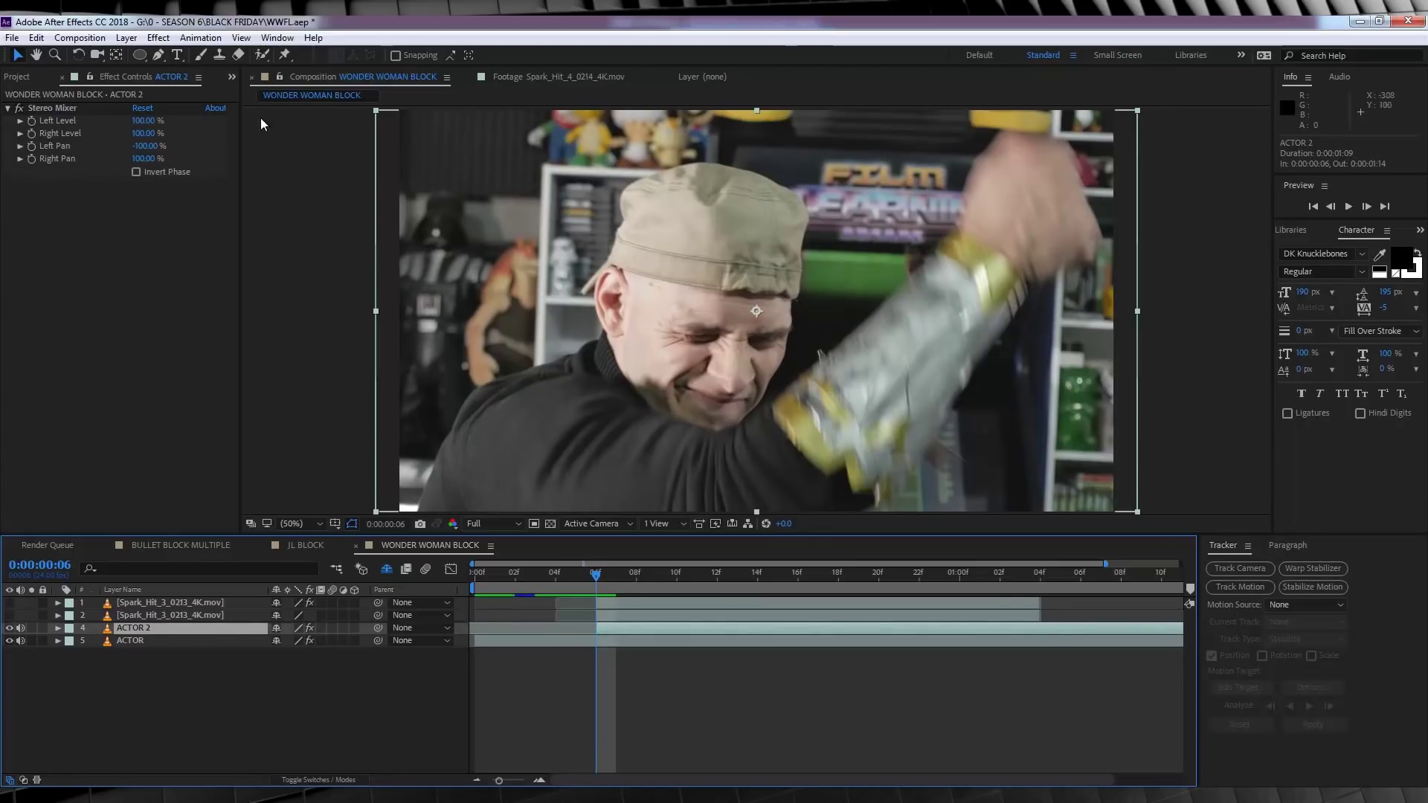
{"action": "left_click", "coordinate": [139, 55]}
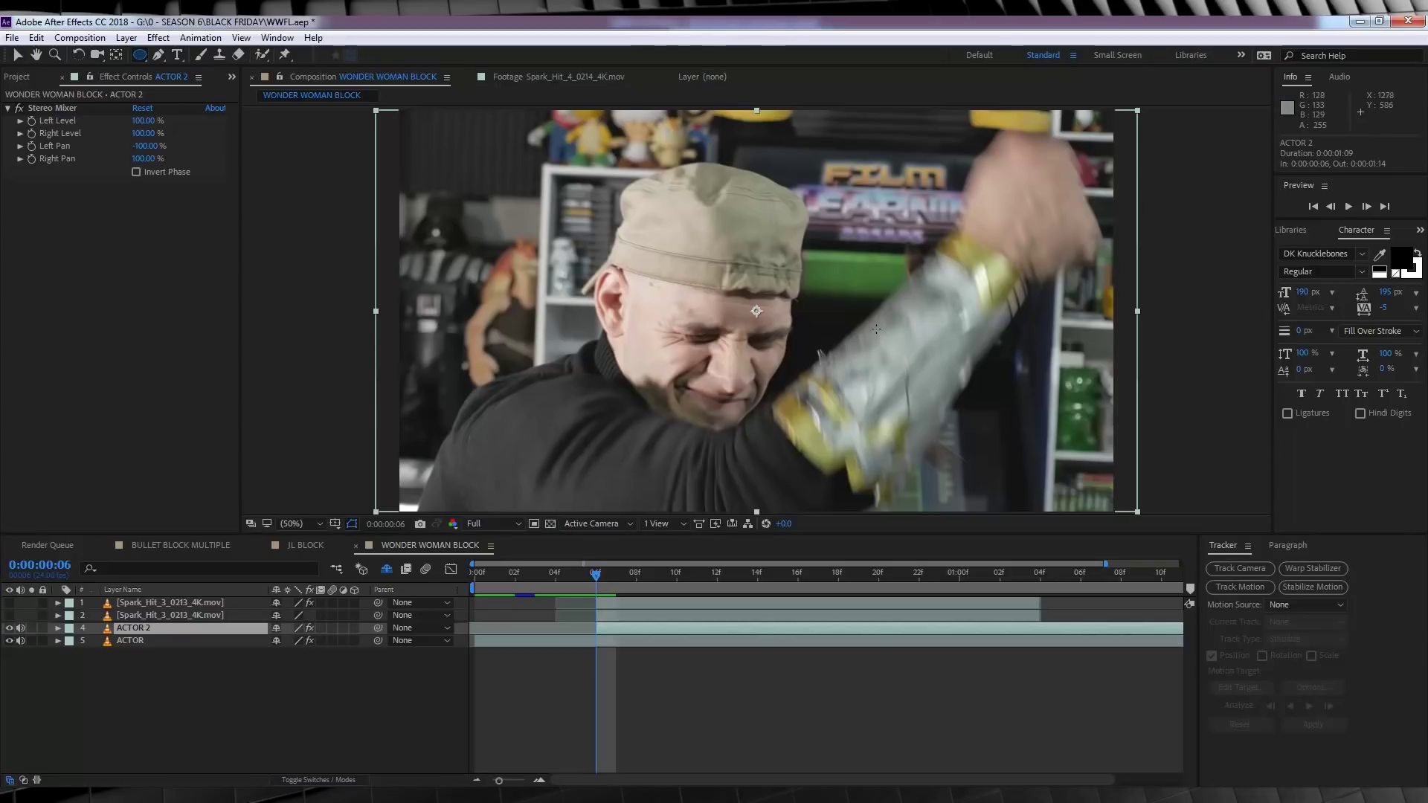
{"action": "left_click_drag", "start_coordinate": [876, 329], "coordinate": [944, 396]}
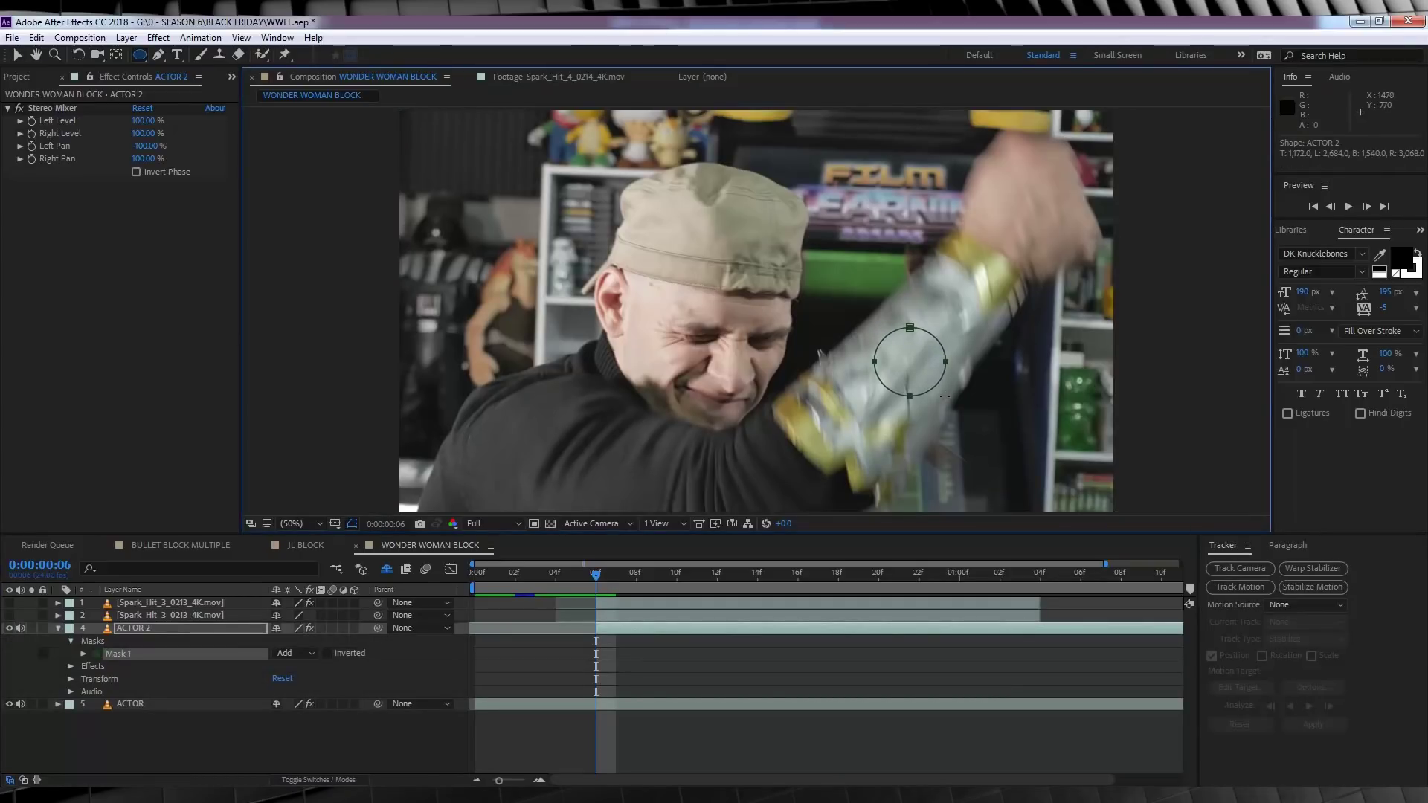
Track ACTOR 2's Mask 1 along the gauntlet and feather it by 50 pixels.
{"action": "right_click", "coordinate": [107, 655]}
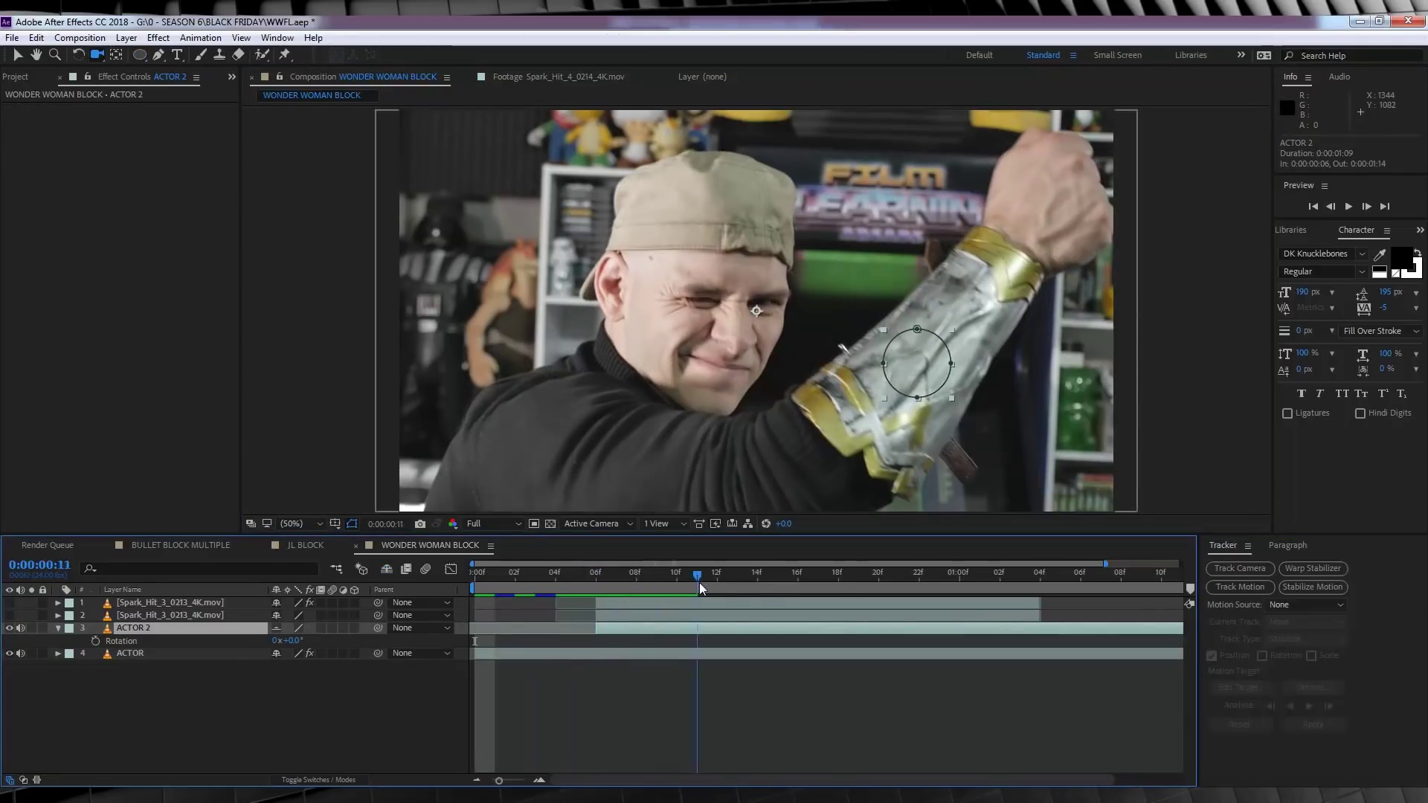
{"action": "left_click_drag", "start_coordinate": [699, 582], "coordinate": [596, 575]}
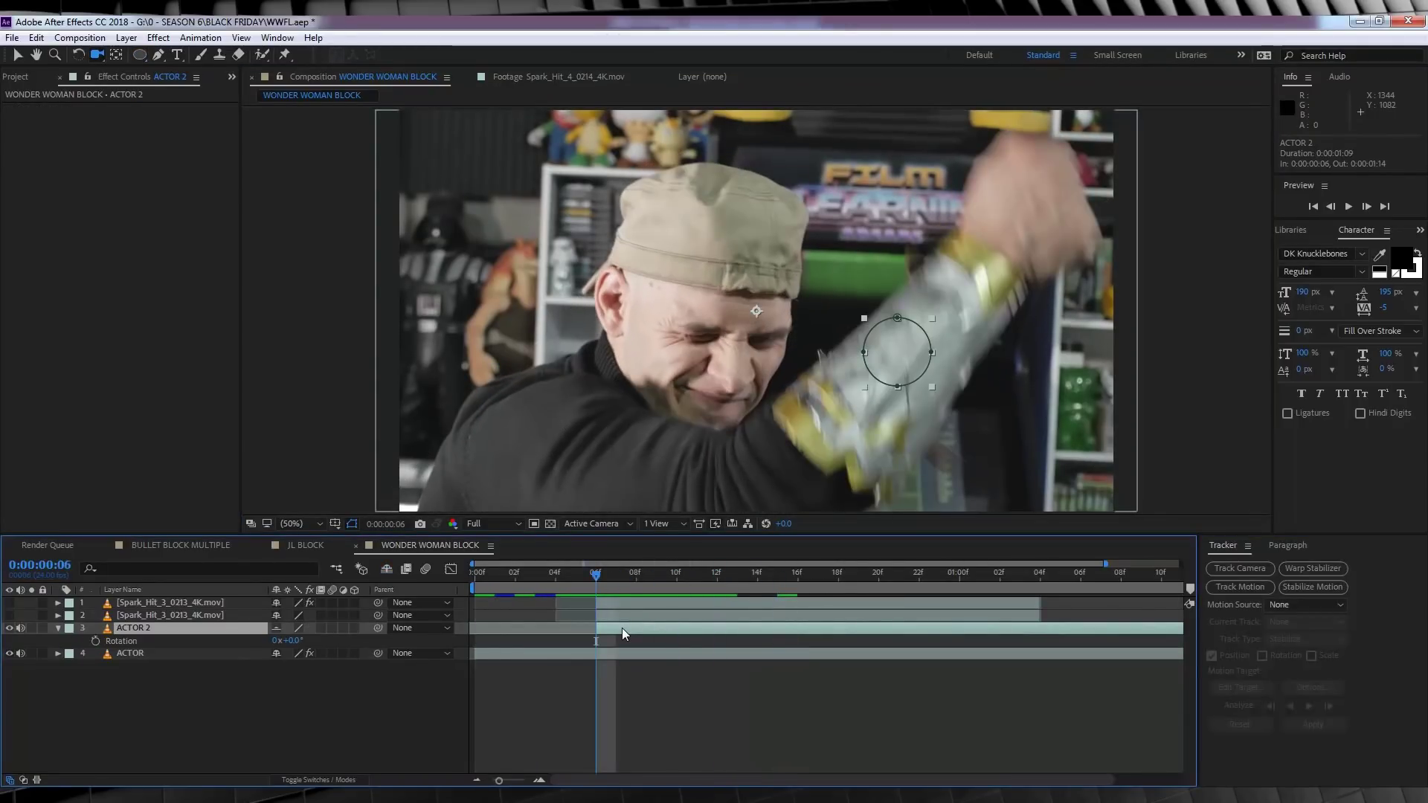
{"action": "key", "text": "f"}
{"action": "left_click", "coordinate": [311, 653]}
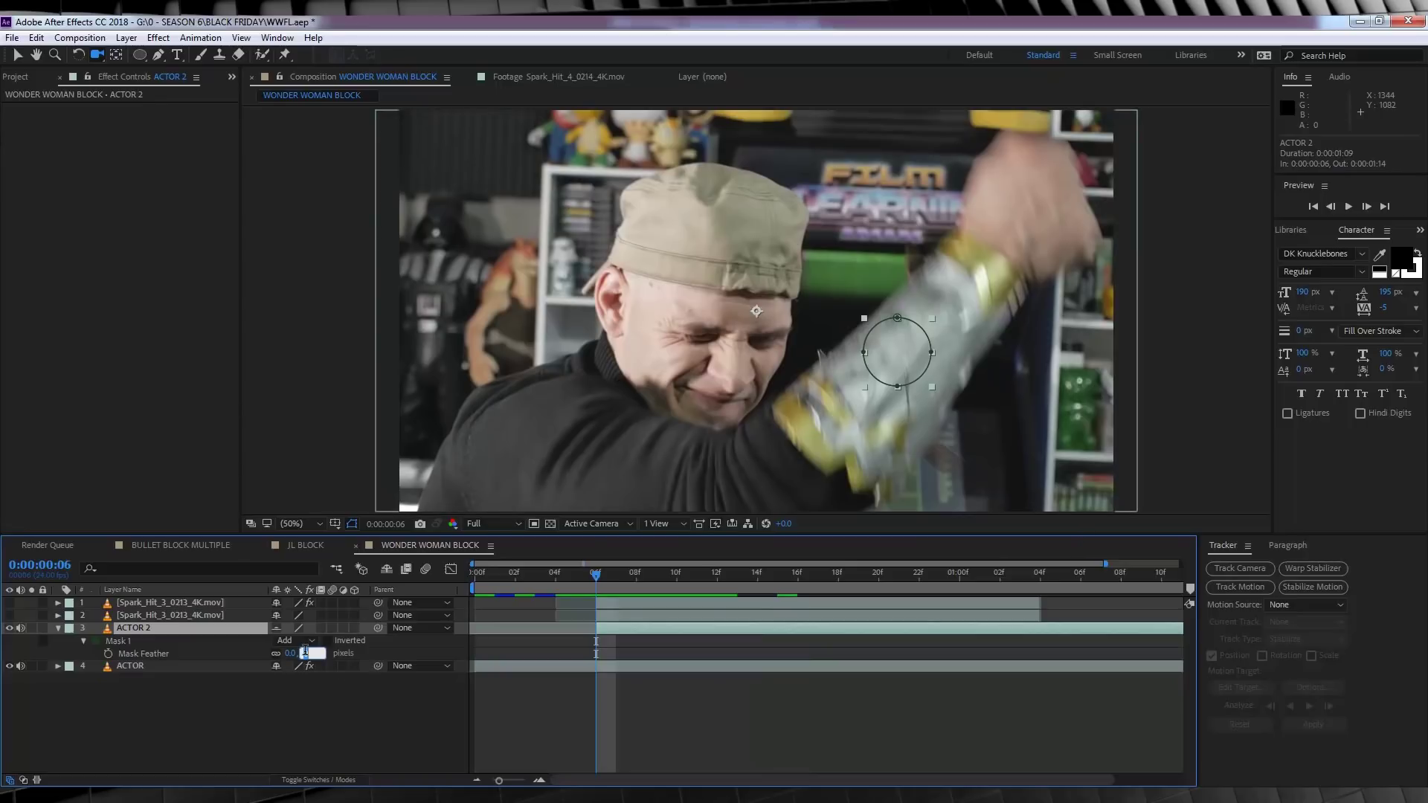
{"action": "key", "text": "Return"}
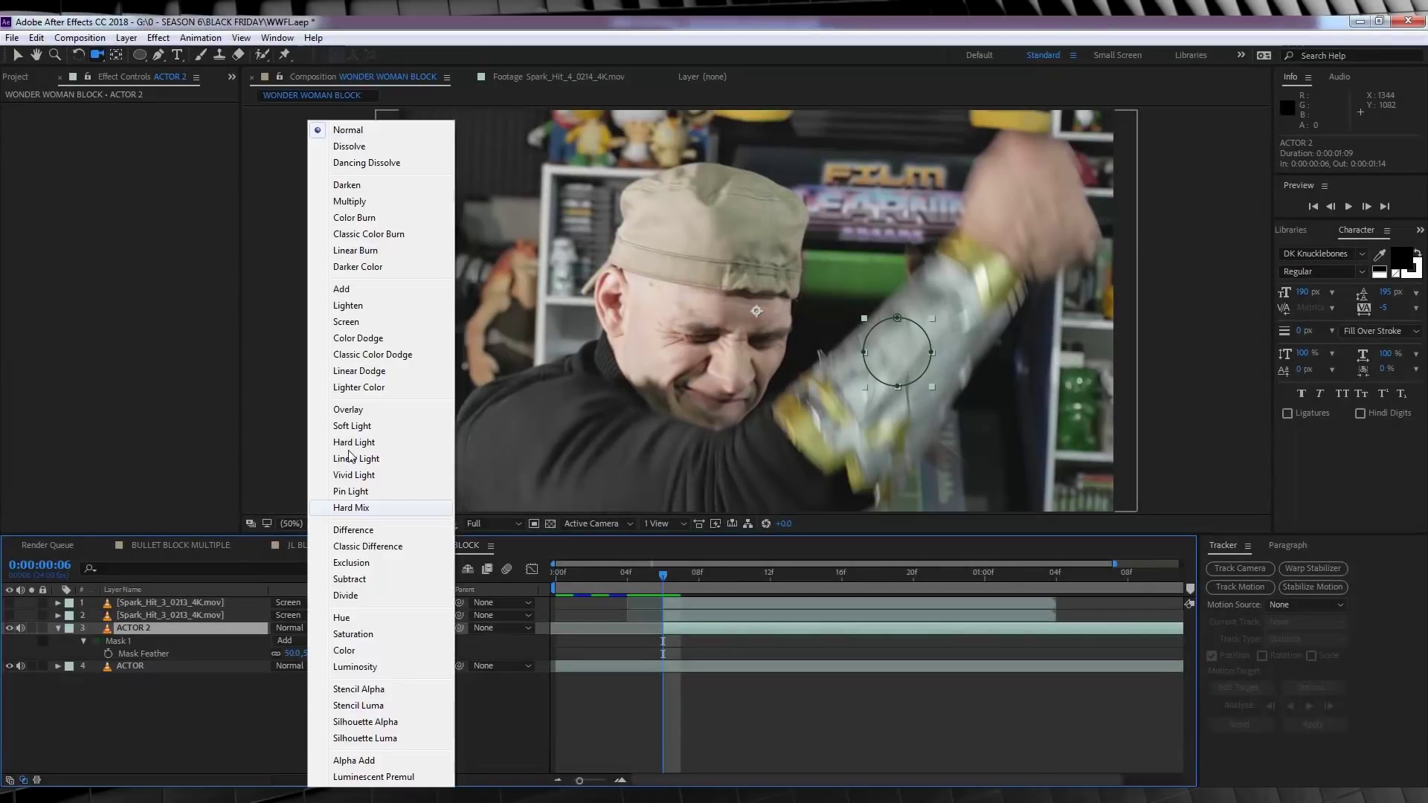
Set ACTOR 2 to Add mode and apply a Photo Filter set to Red at 100% density.
{"action": "left_click", "coordinate": [342, 289]}
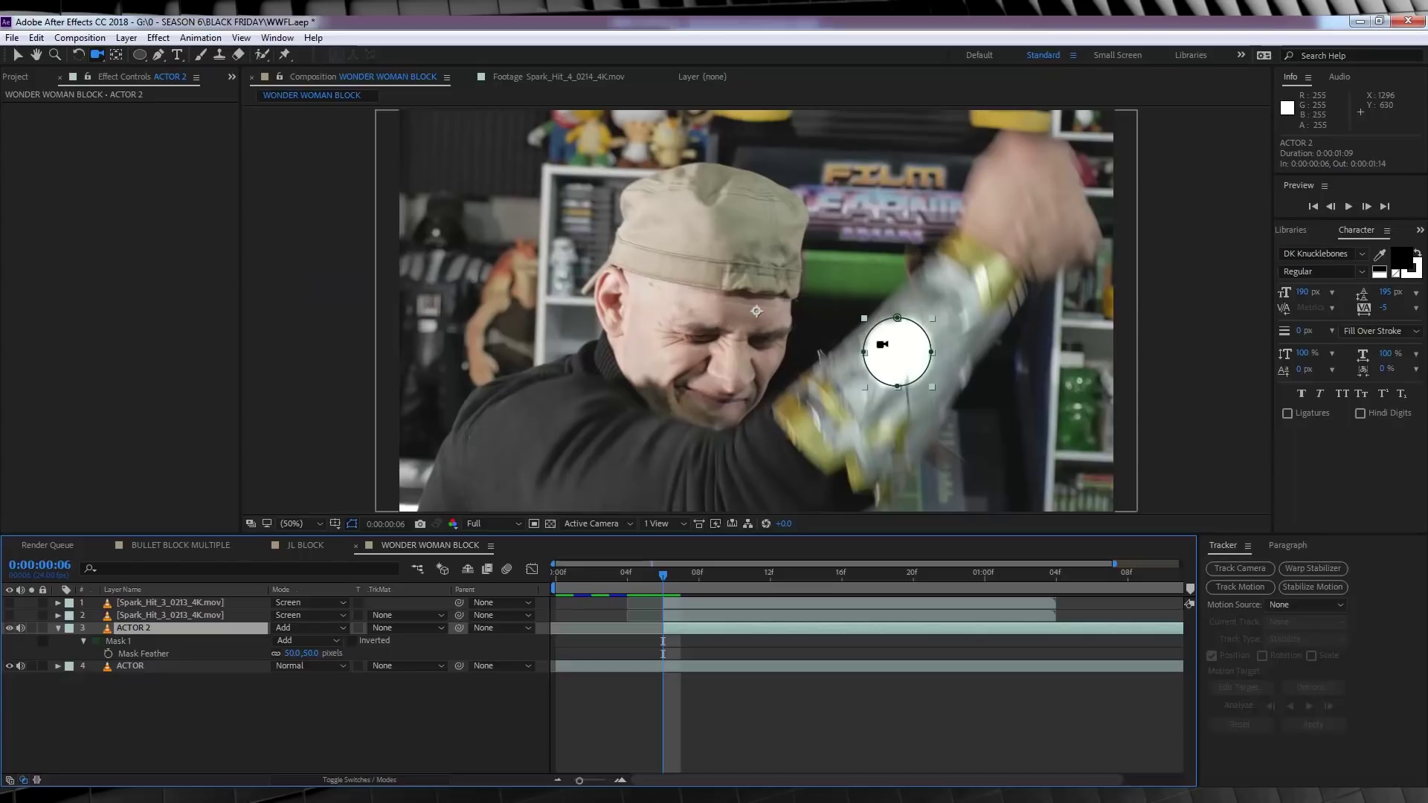
{"action": "key", "text": "v"}
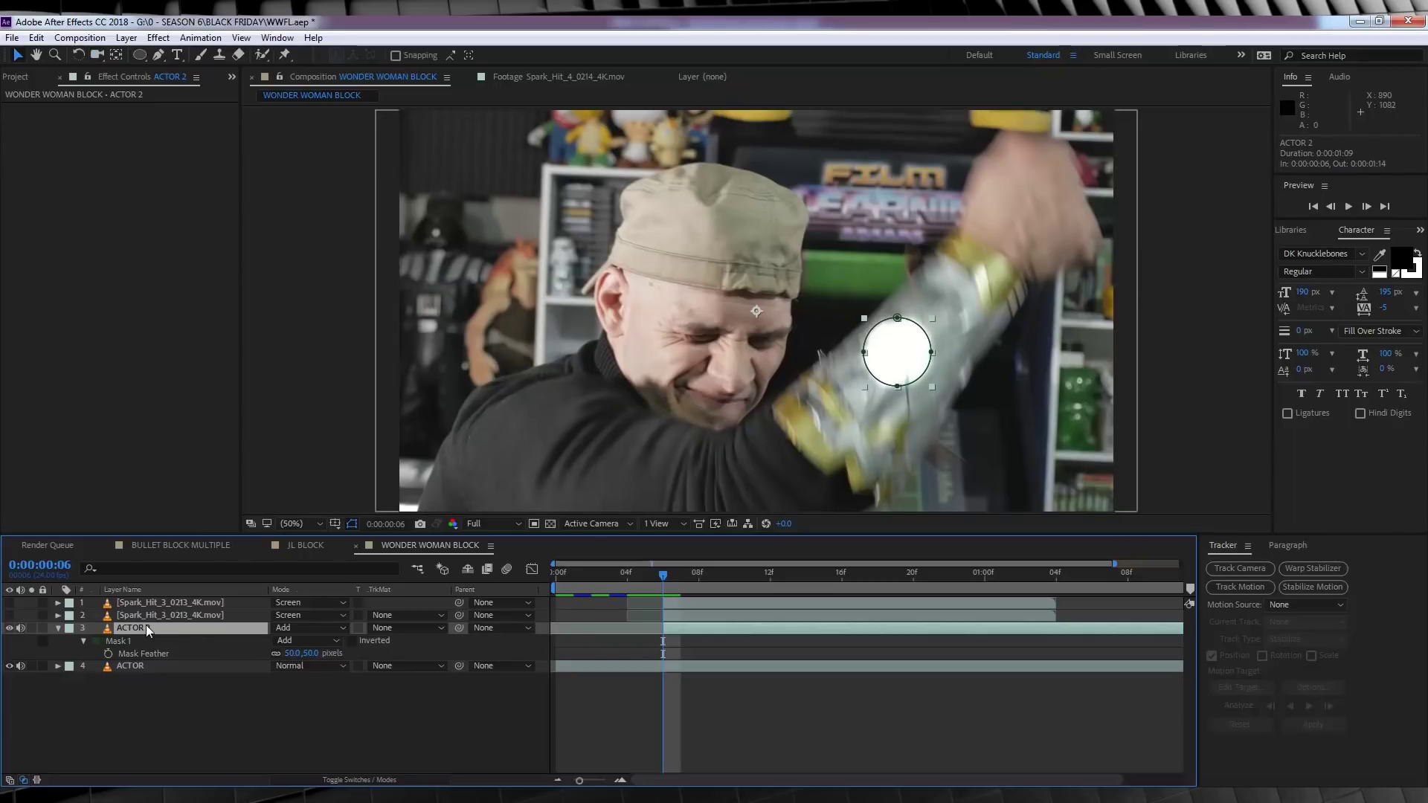
{"action": "left_click", "coordinate": [153, 42]}
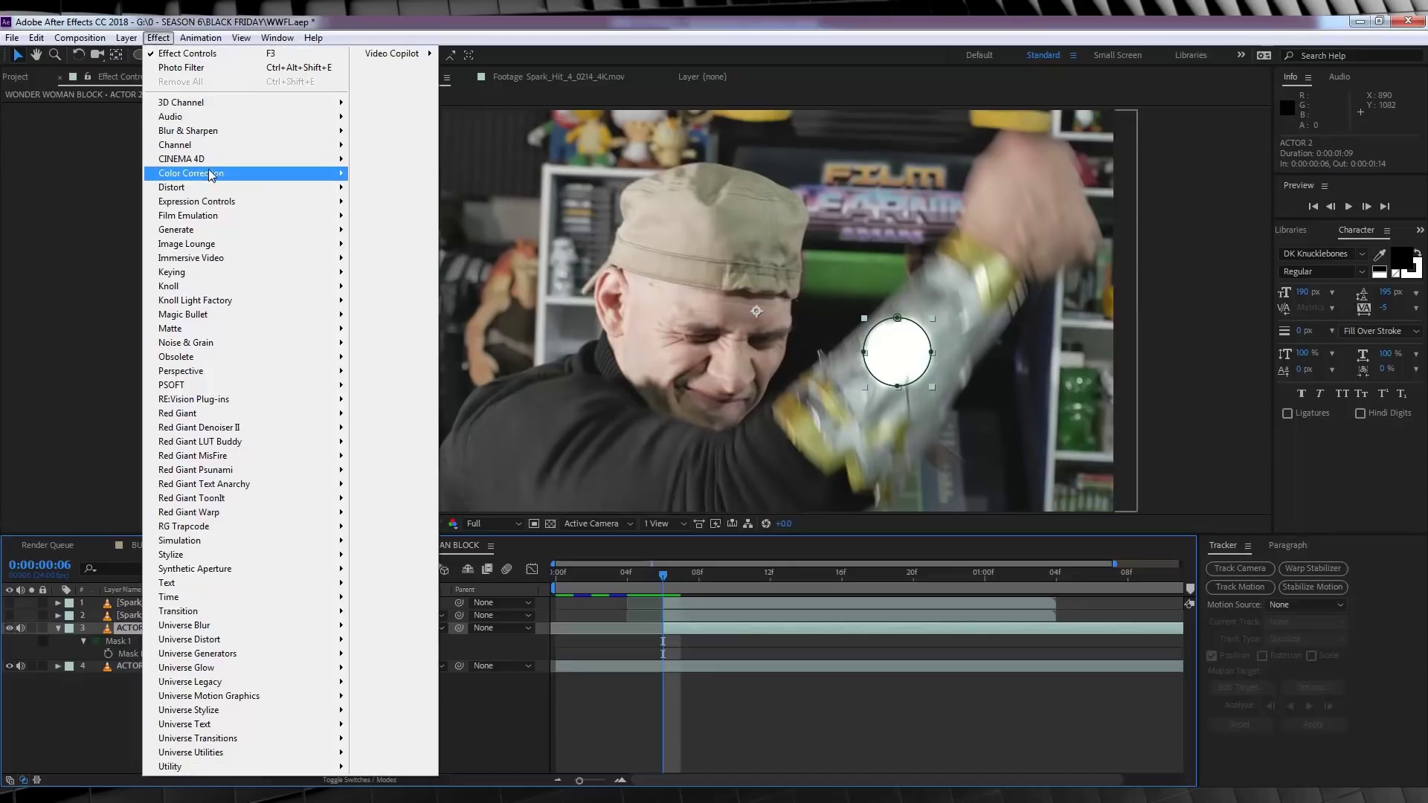
{"action": "mouse_move", "coordinate": [327, 173]}
{"action": "left_click", "coordinate": [428, 621]}
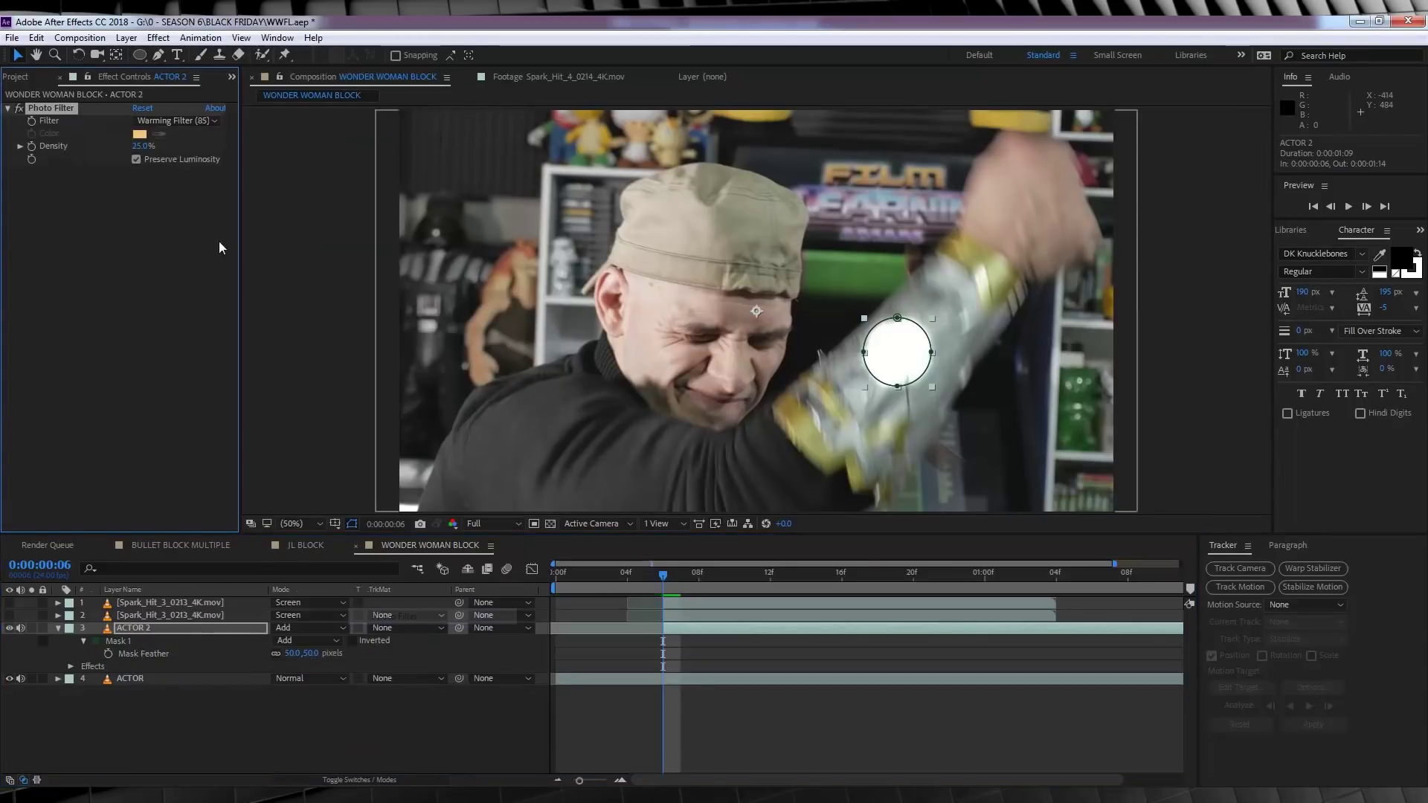
{"action": "left_click", "coordinate": [177, 120]}
{"action": "left_click", "coordinate": [164, 236]}
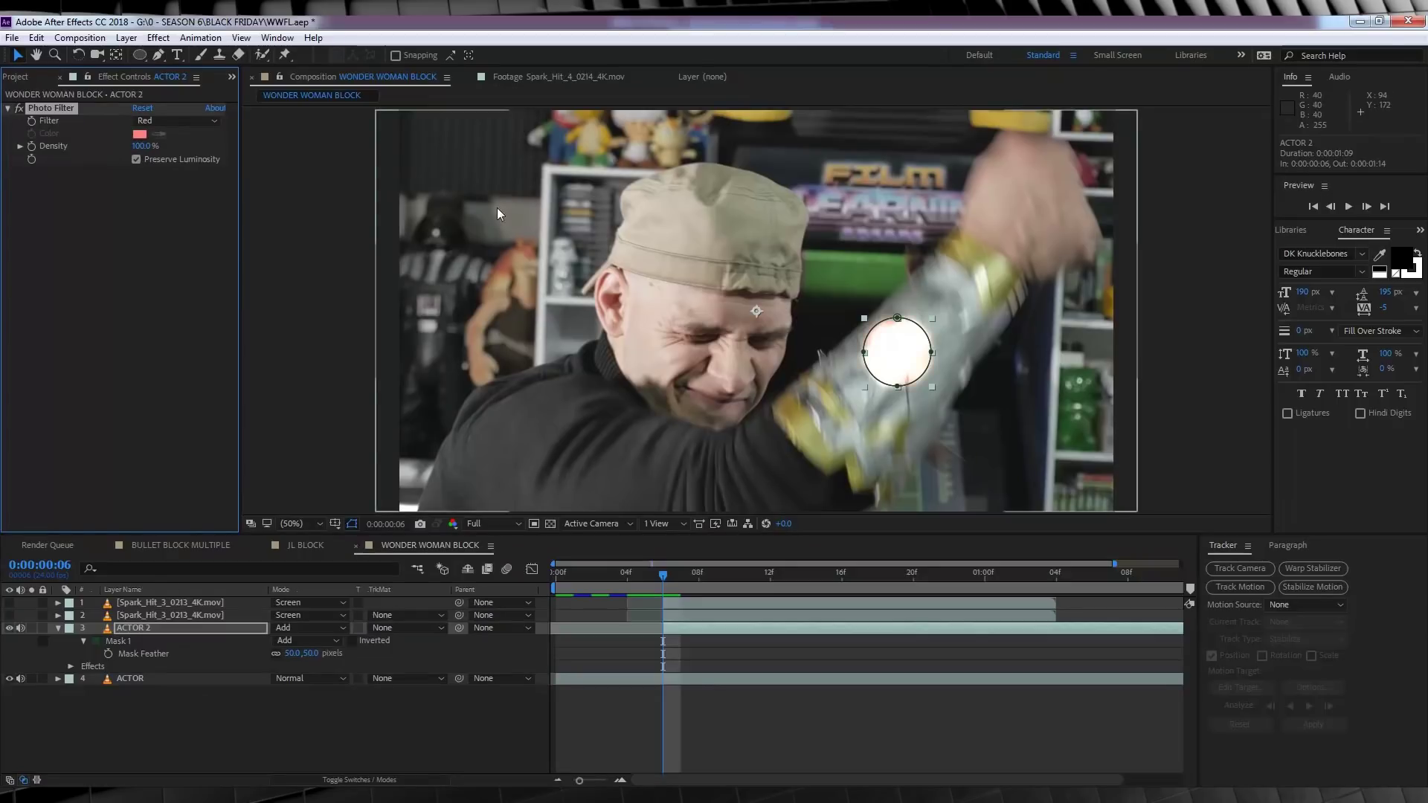
Shrink ACTOR 2's Mask Expansion to about -107 pixels for a smaller glowing spot.
{"action": "left_click", "coordinate": [165, 631]}
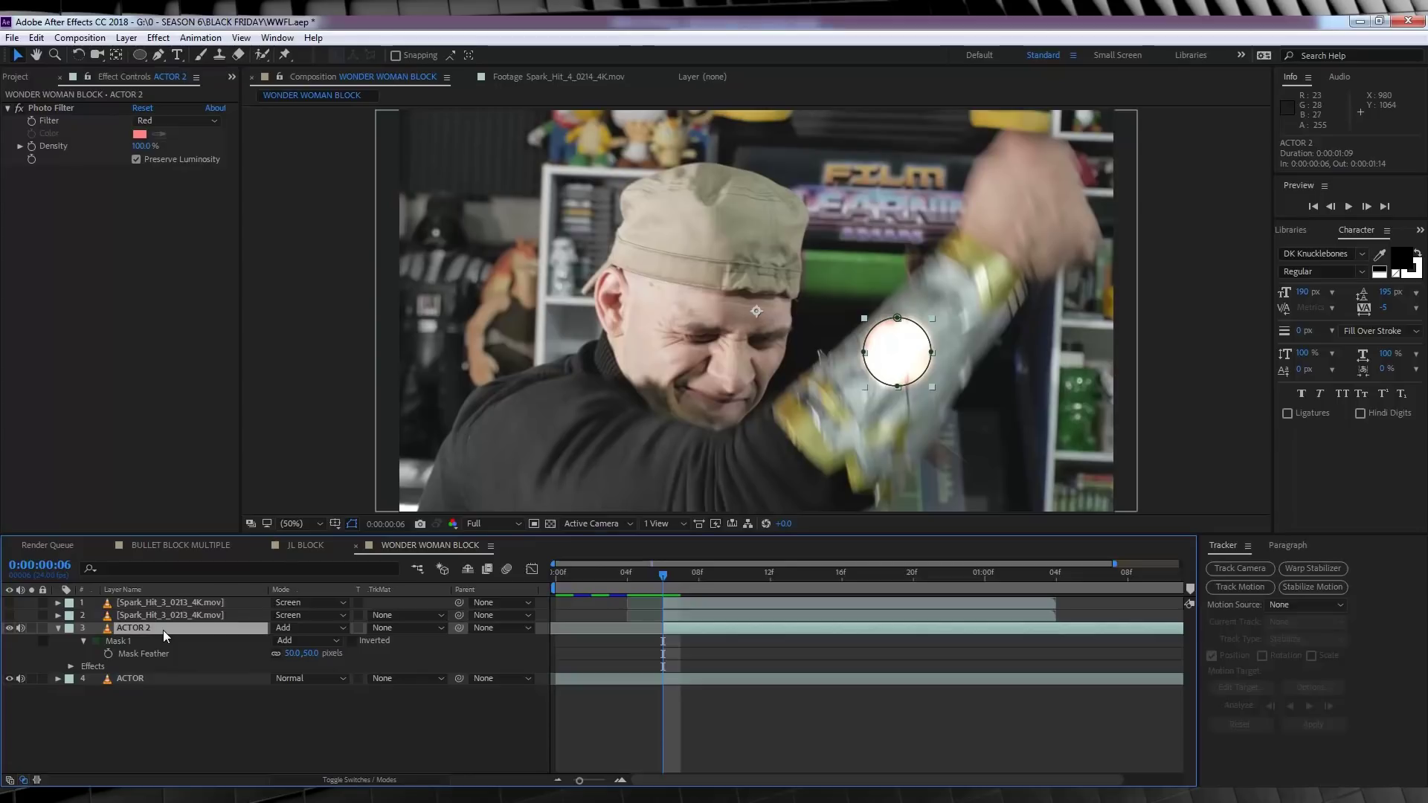
{"action": "key", "text": "f"}
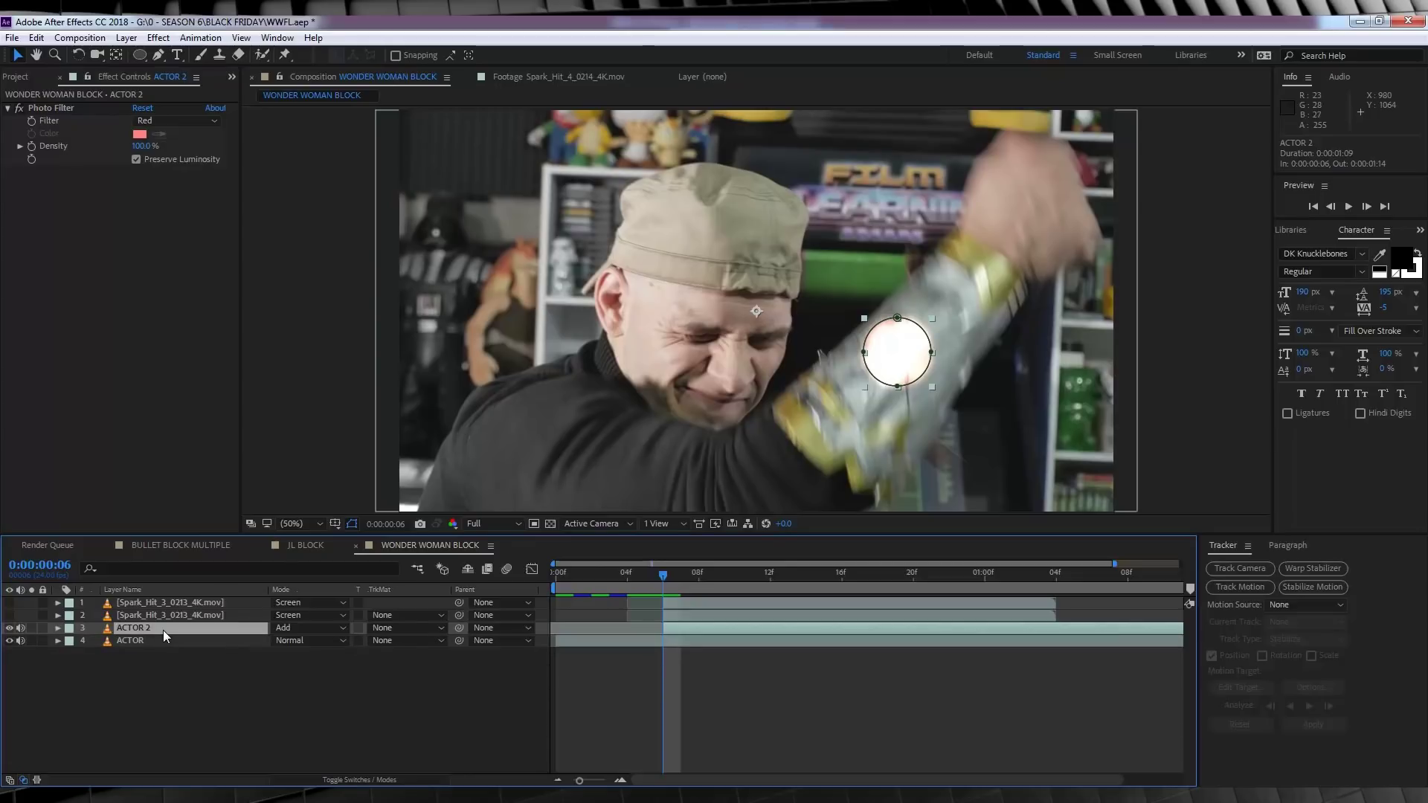
{"action": "key", "text": "m"}
{"action": "key", "text": "m"}
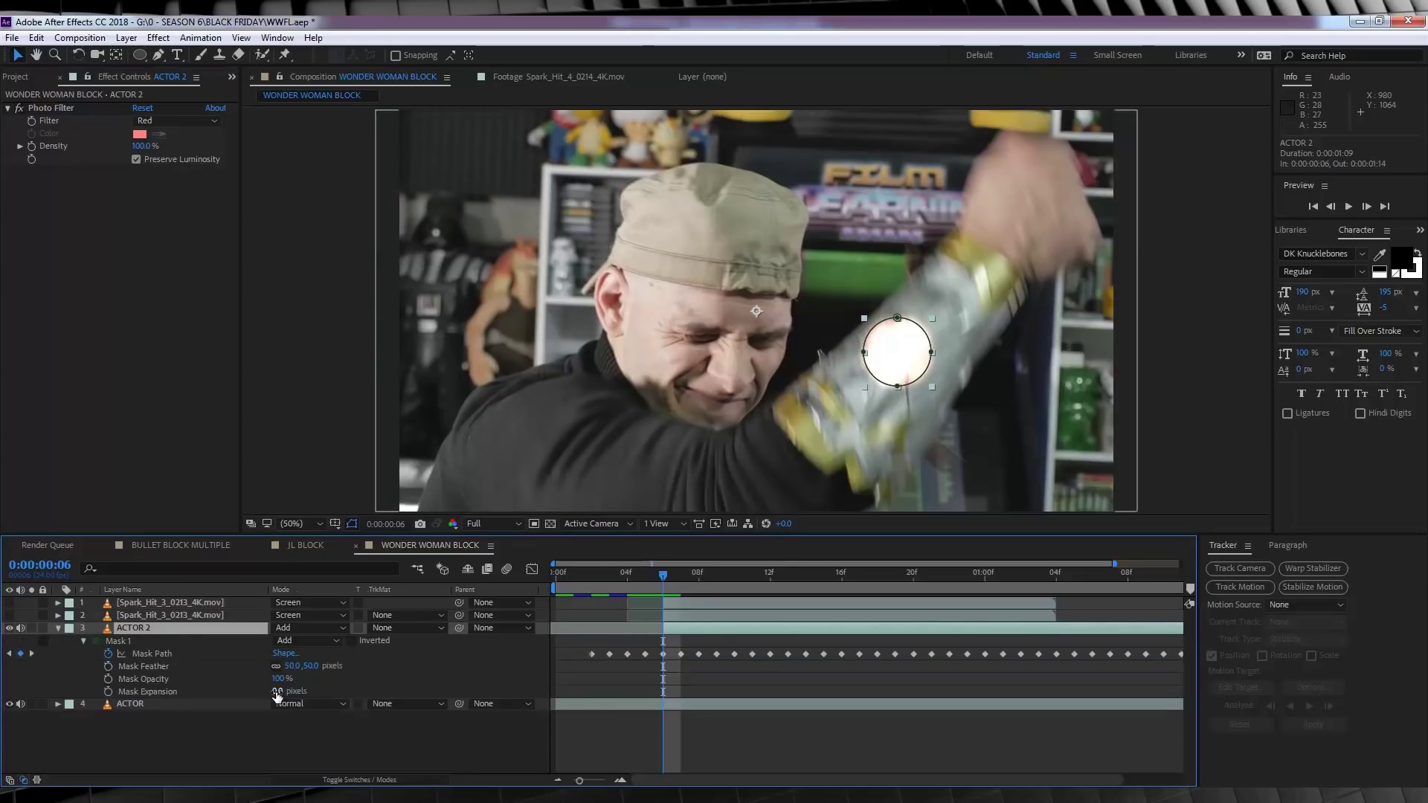
{"action": "left_click", "coordinate": [256, 691]}
{"action": "left_click_drag", "start_coordinate": [257, 692], "coordinate": [209, 697]}
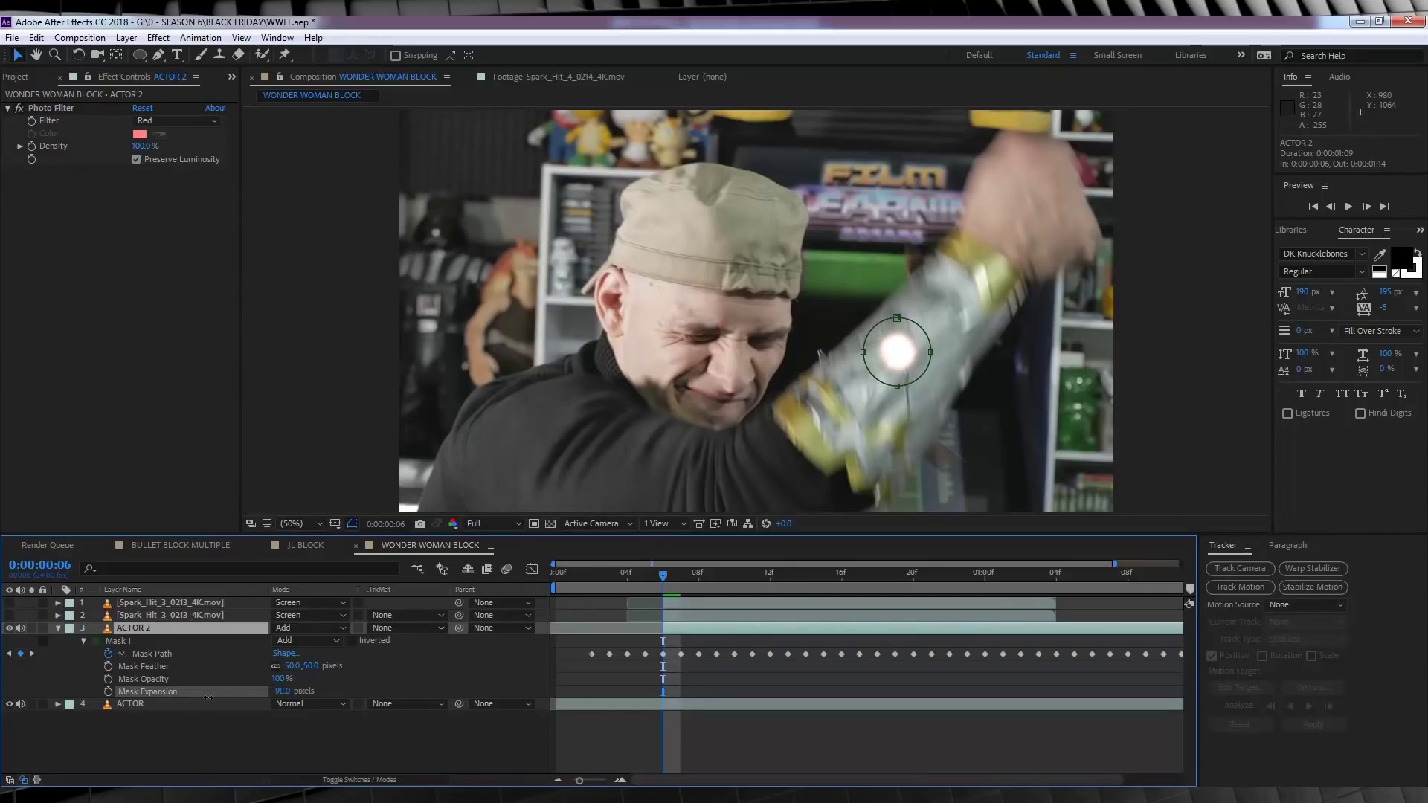
Keyframe ACTOR 2's opacity at 100% on 0:00:00:06, fading to 0% at 0:00:01:07.
{"action": "left_click", "coordinate": [134, 628]}
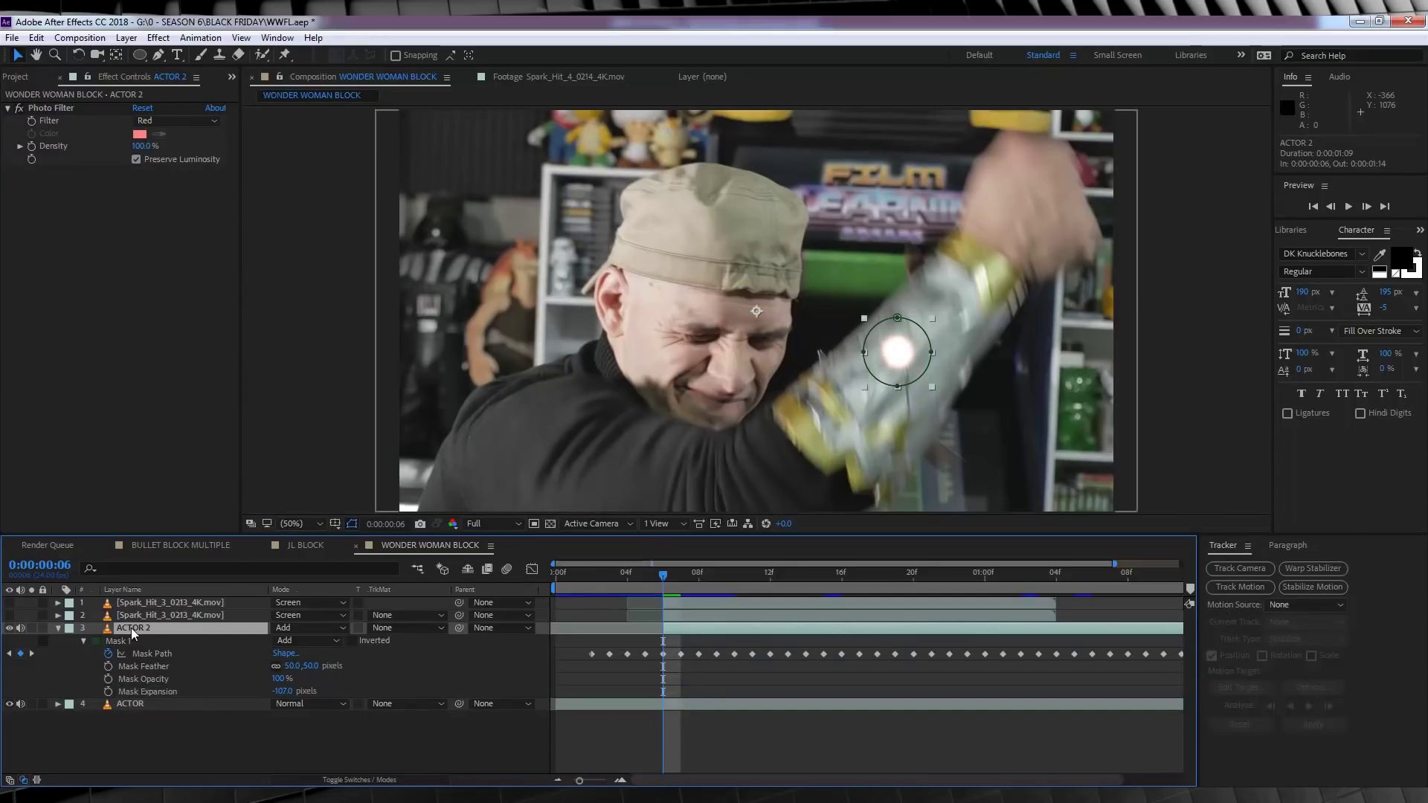
{"action": "key", "text": "t"}
{"action": "left_click", "coordinate": [95, 641]}
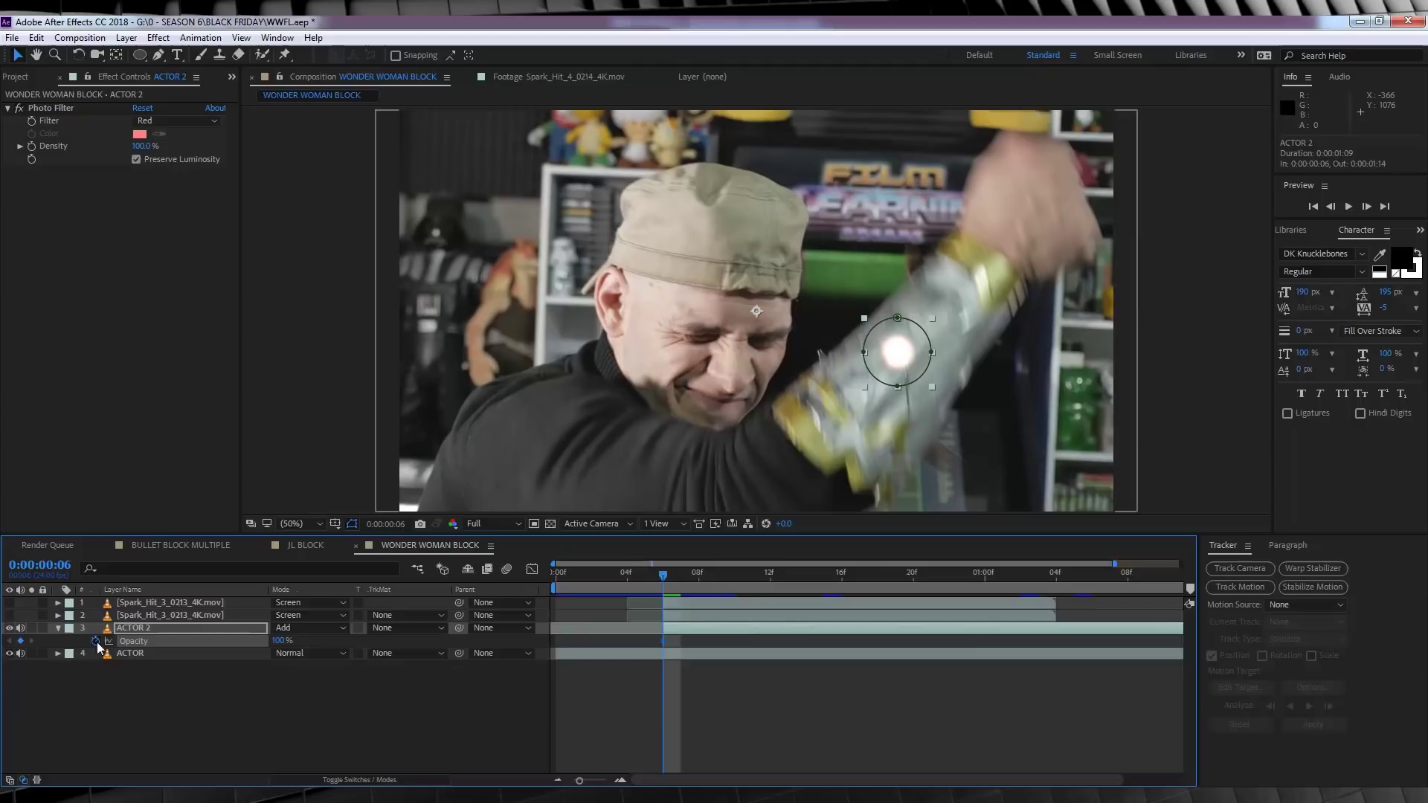
{"action": "left_click", "coordinate": [1108, 576]}
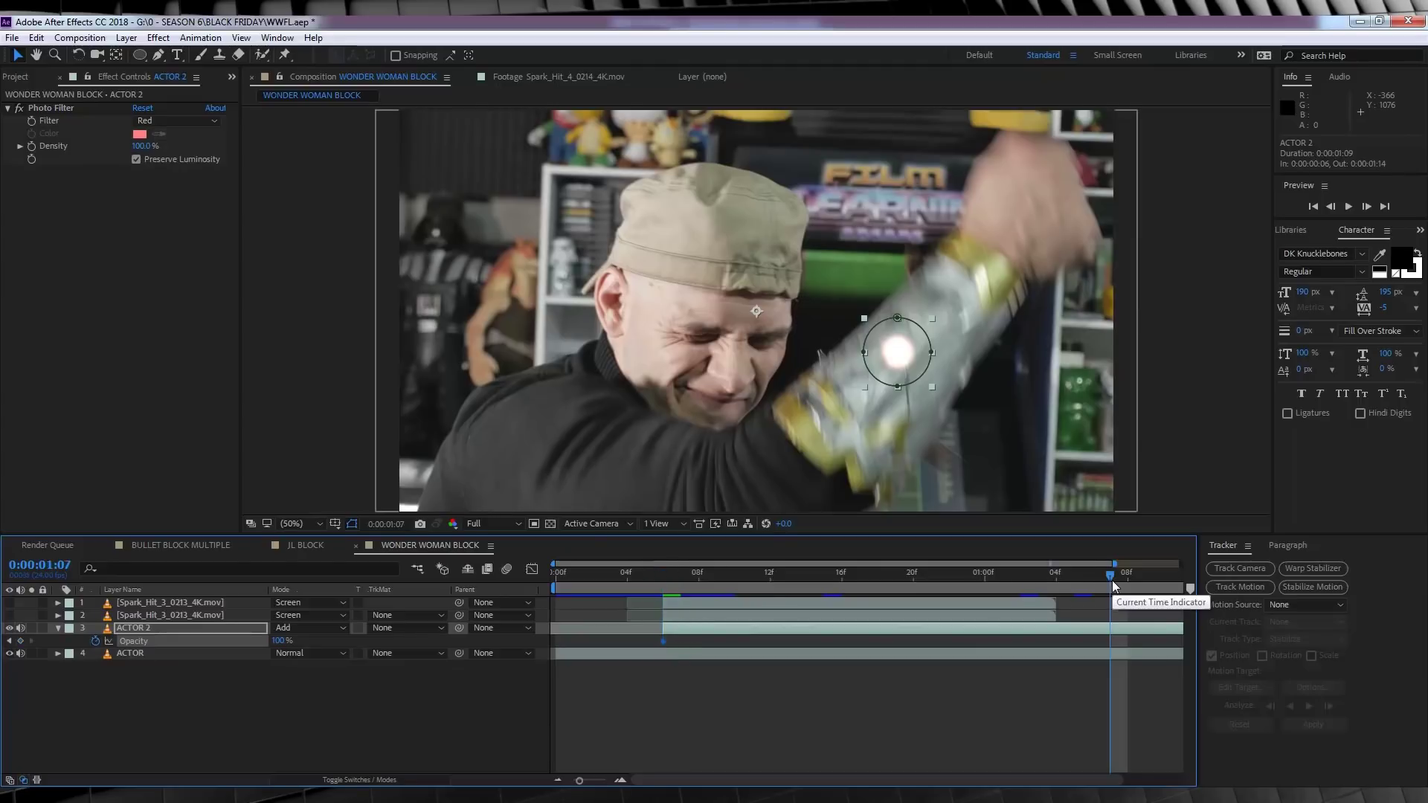
{"action": "type", "text": "0"}
{"action": "key", "text": "Return"}
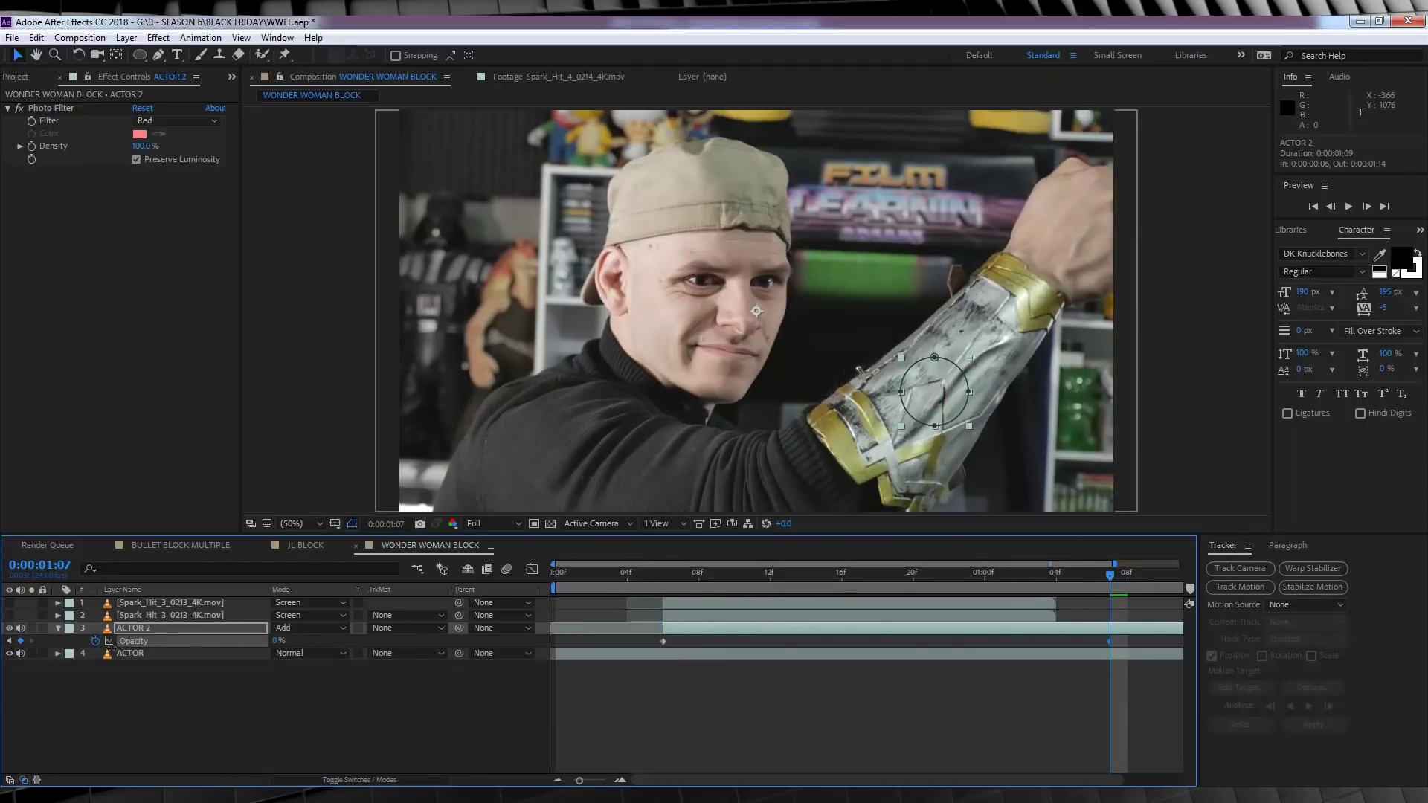
Duplicate ACTOR 2 as ACTOR 3, tint its Photo Filter Orange and set Screen blending.
{"action": "left_click", "coordinate": [658, 581]}
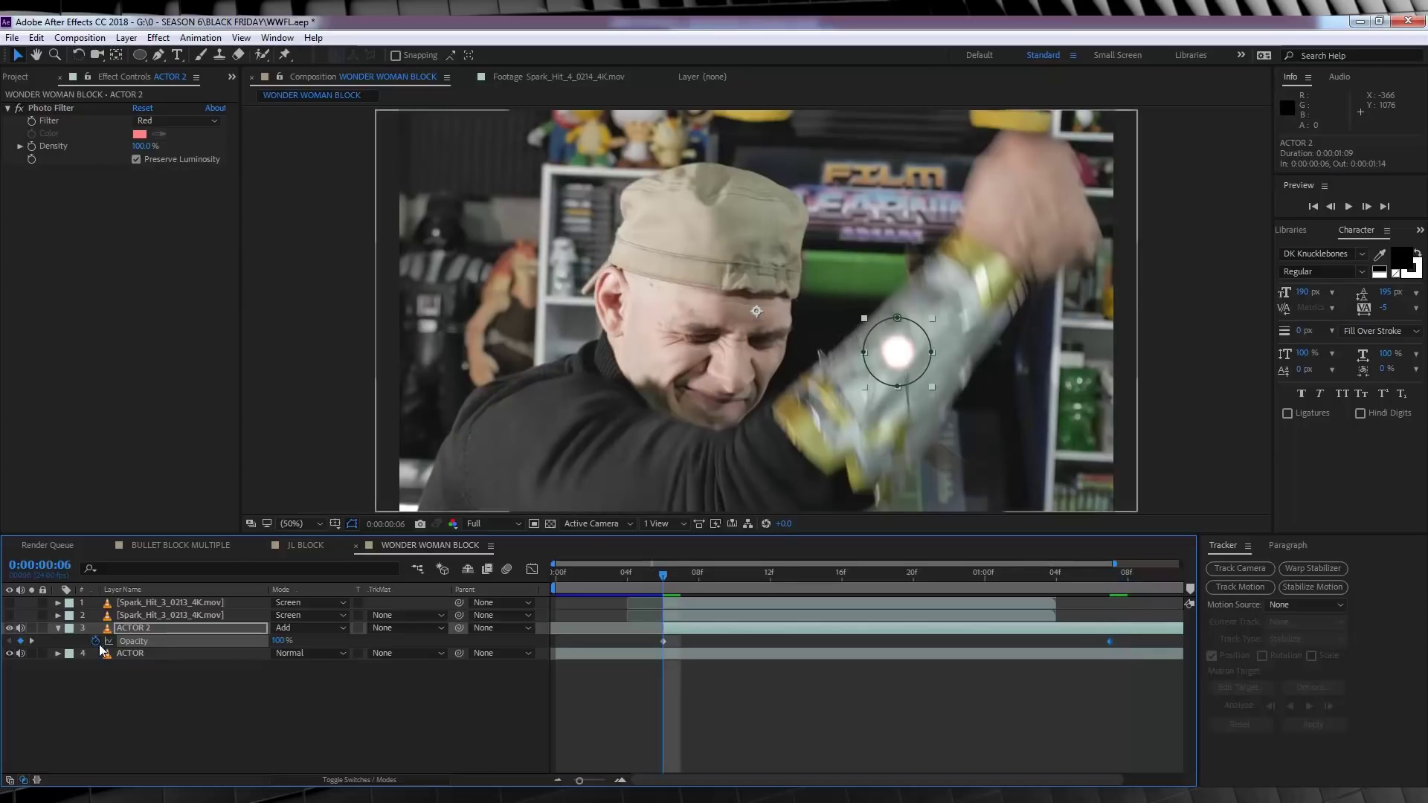
{"action": "left_click", "coordinate": [143, 630]}
{"action": "key", "text": "ctrl+d"}
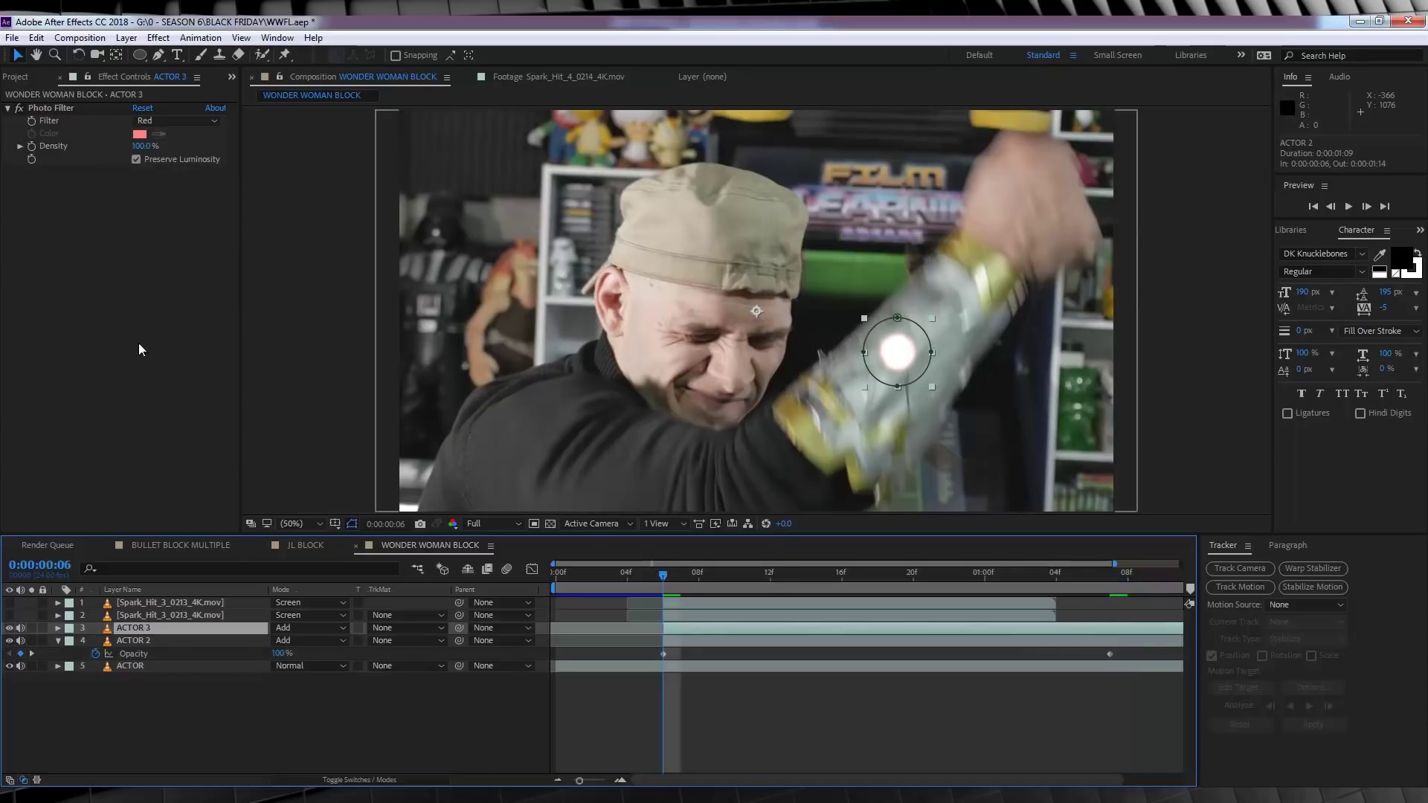
{"action": "left_click", "coordinate": [168, 120]}
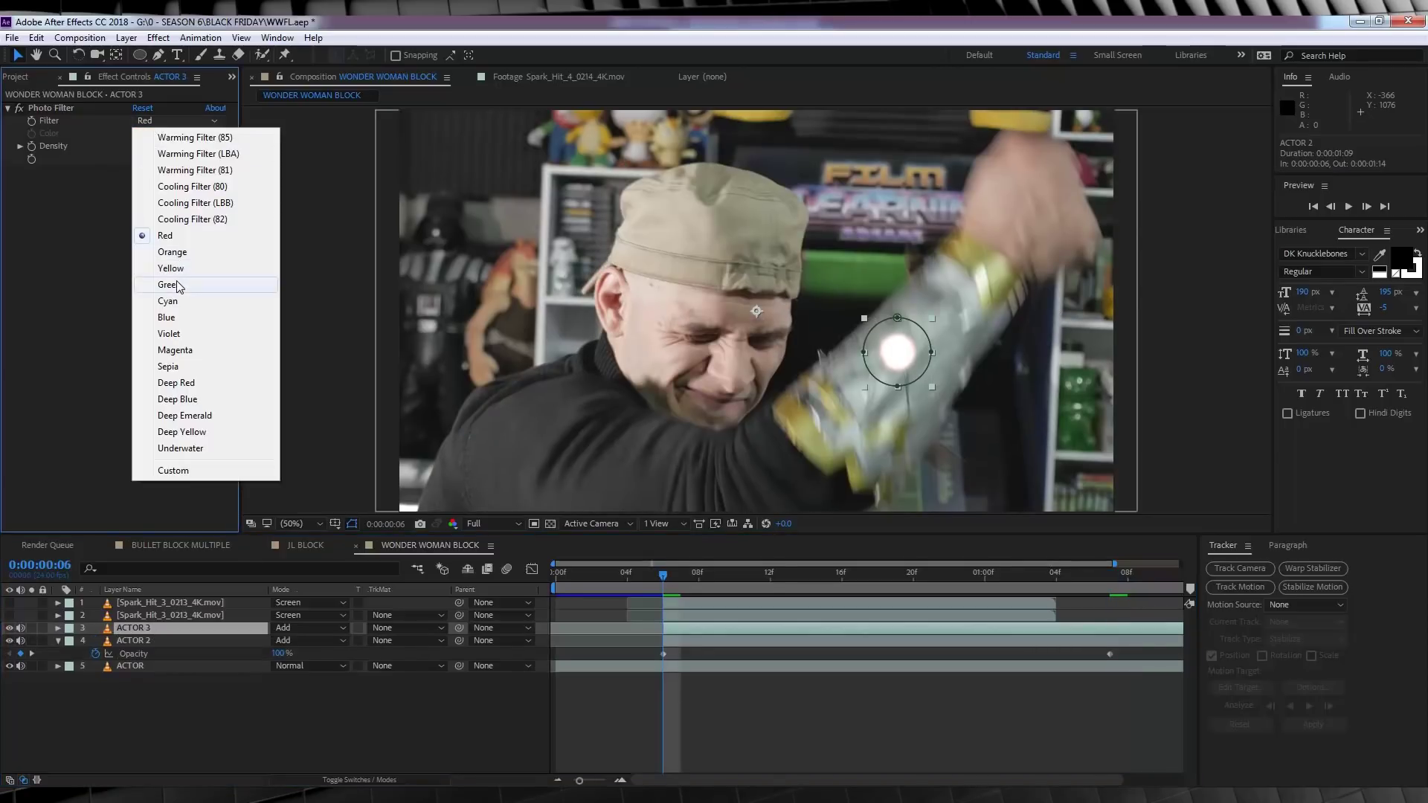
{"action": "left_click", "coordinate": [173, 252]}
{"action": "left_click", "coordinate": [310, 631]}
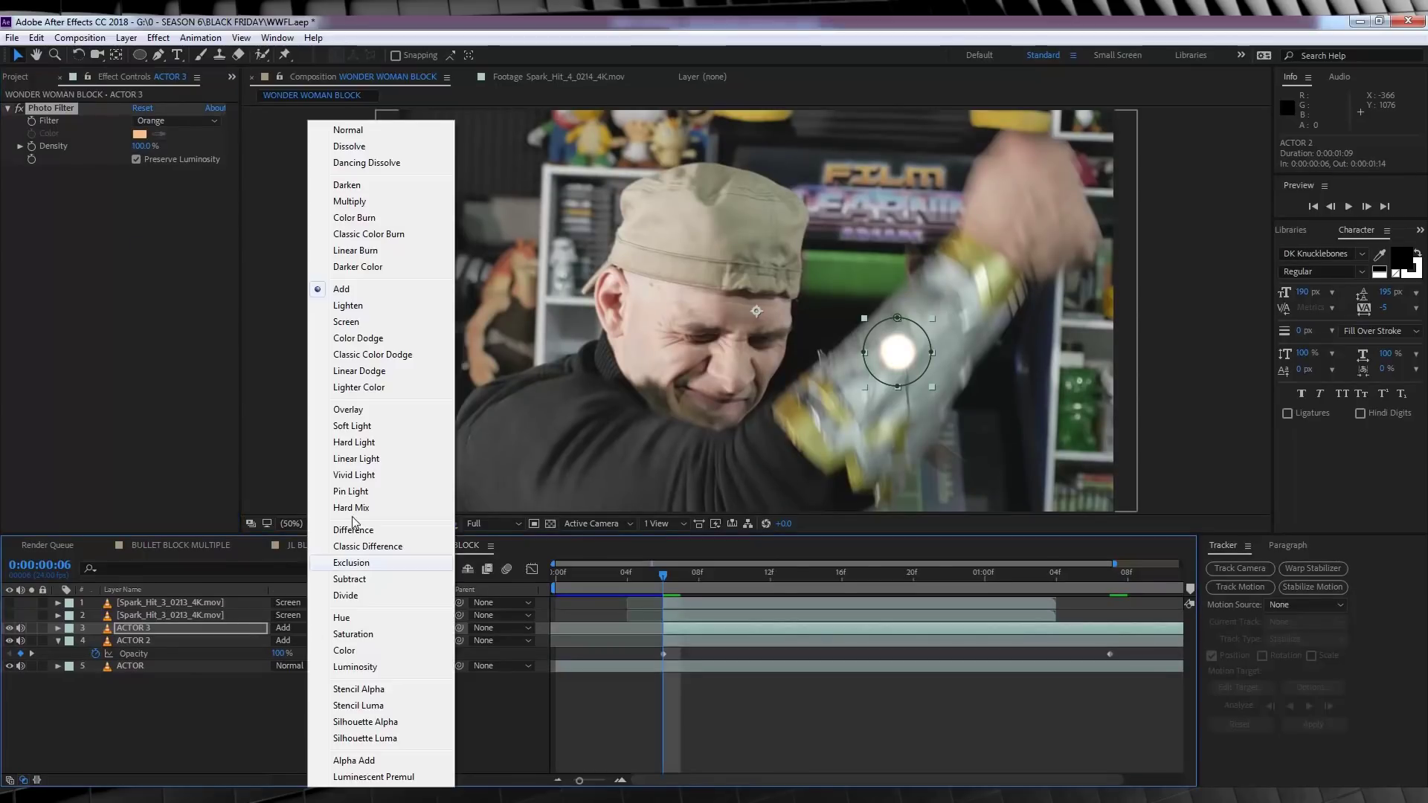
{"action": "left_click", "coordinate": [336, 320]}
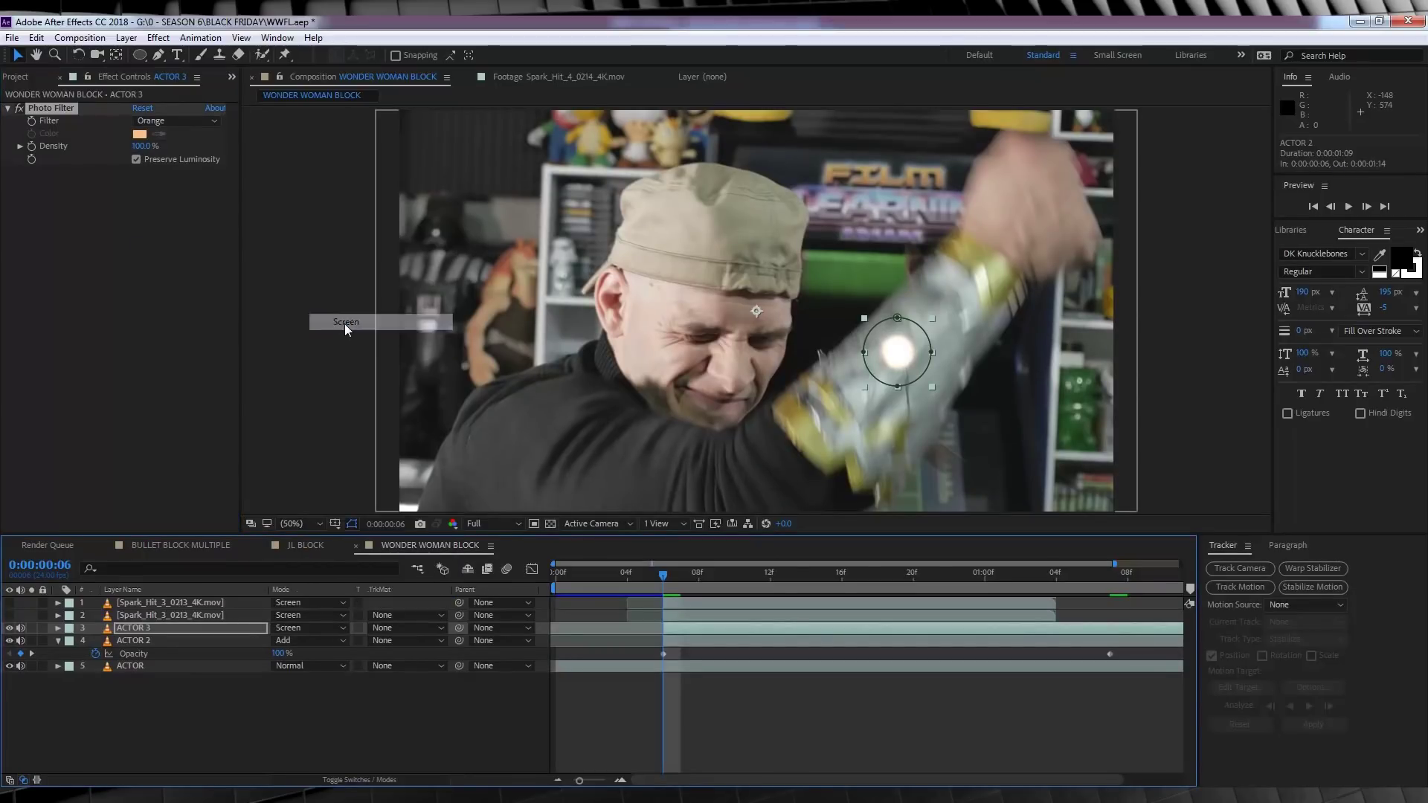
Add a Fast Box Blur of radius 60 to ACTOR 3 and enlarge its mask expansion to -12 pixels.
{"action": "left_click", "coordinate": [158, 38]}
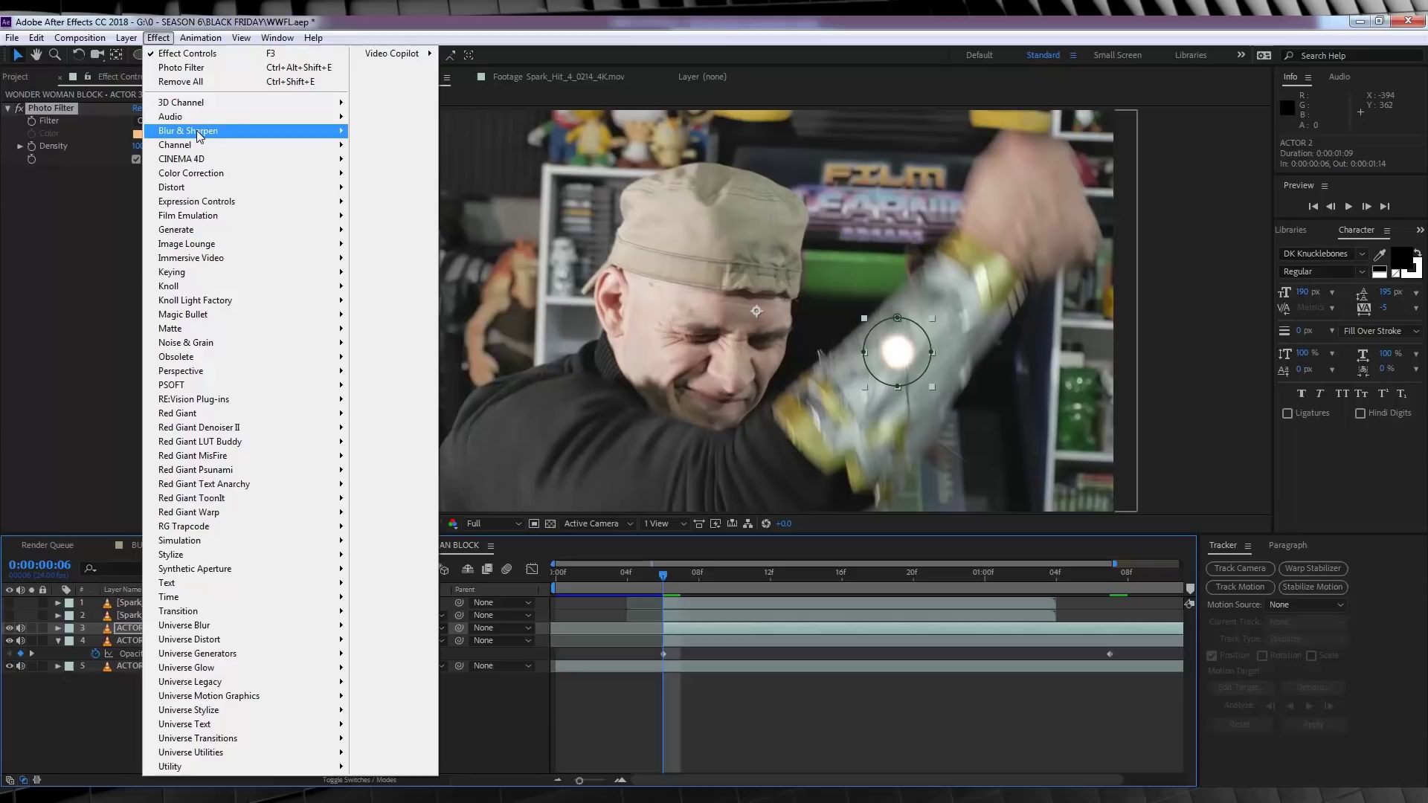
{"action": "mouse_move", "coordinate": [246, 131]}
{"action": "left_click", "coordinate": [418, 298]}
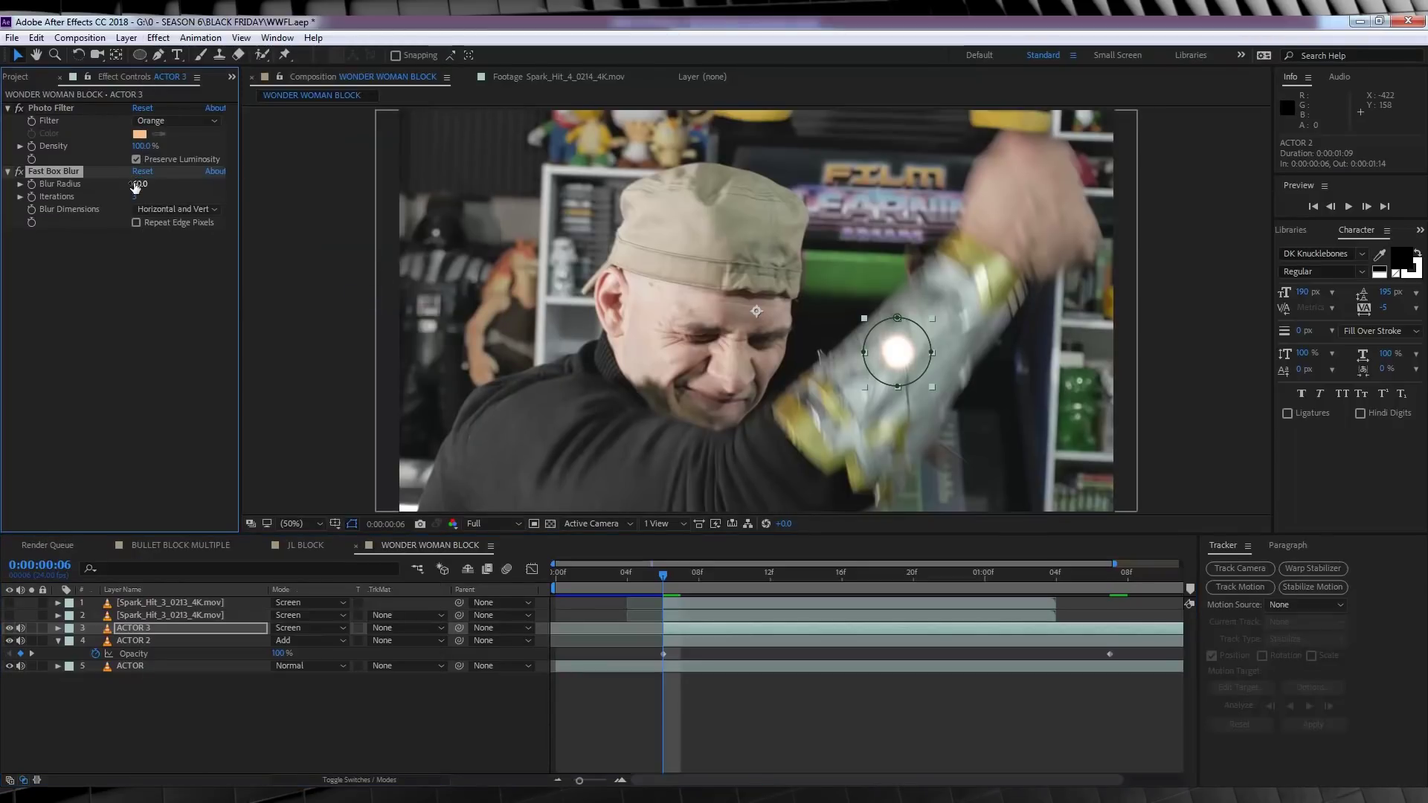
{"action": "left_click", "coordinate": [141, 628]}
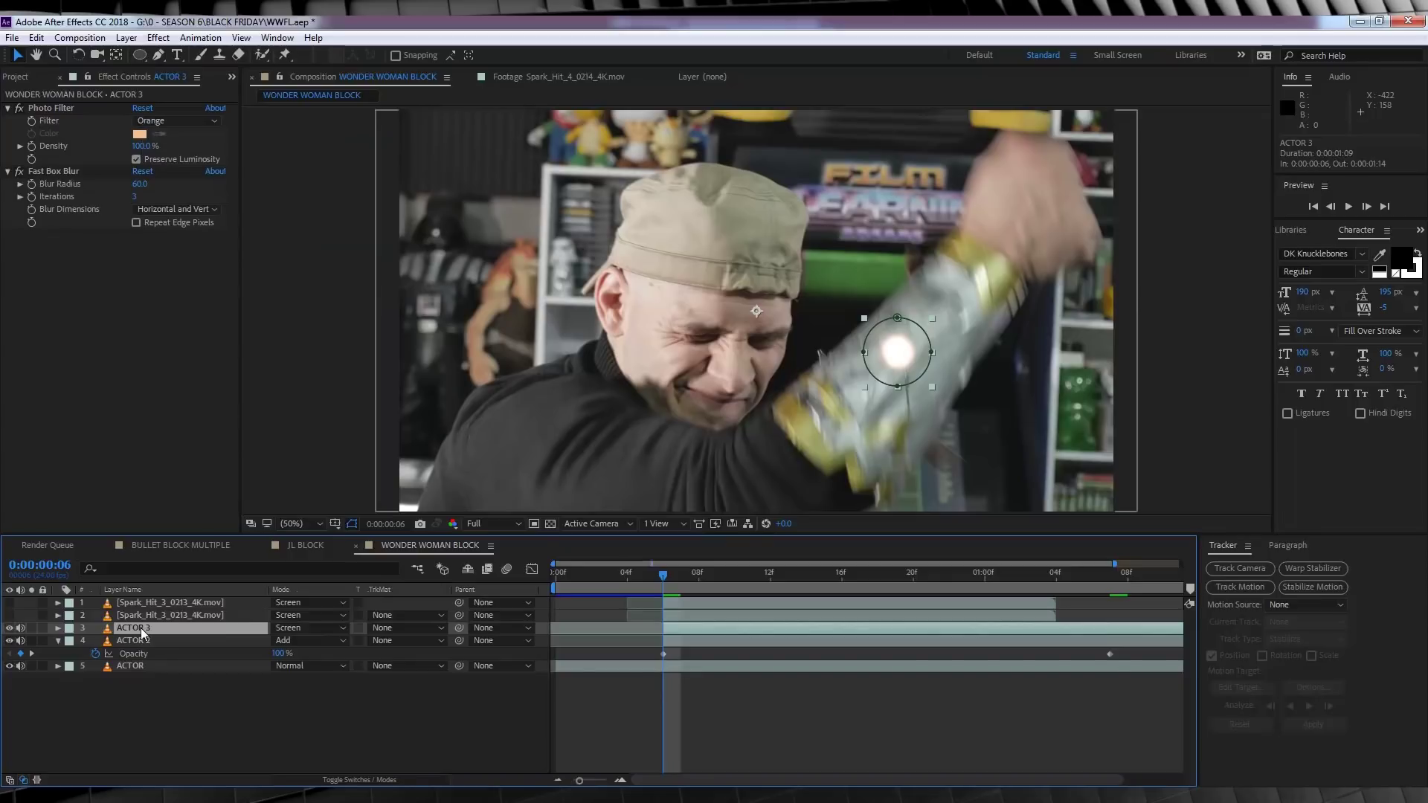
{"action": "key", "text": "m"}
{"action": "key", "text": "m"}
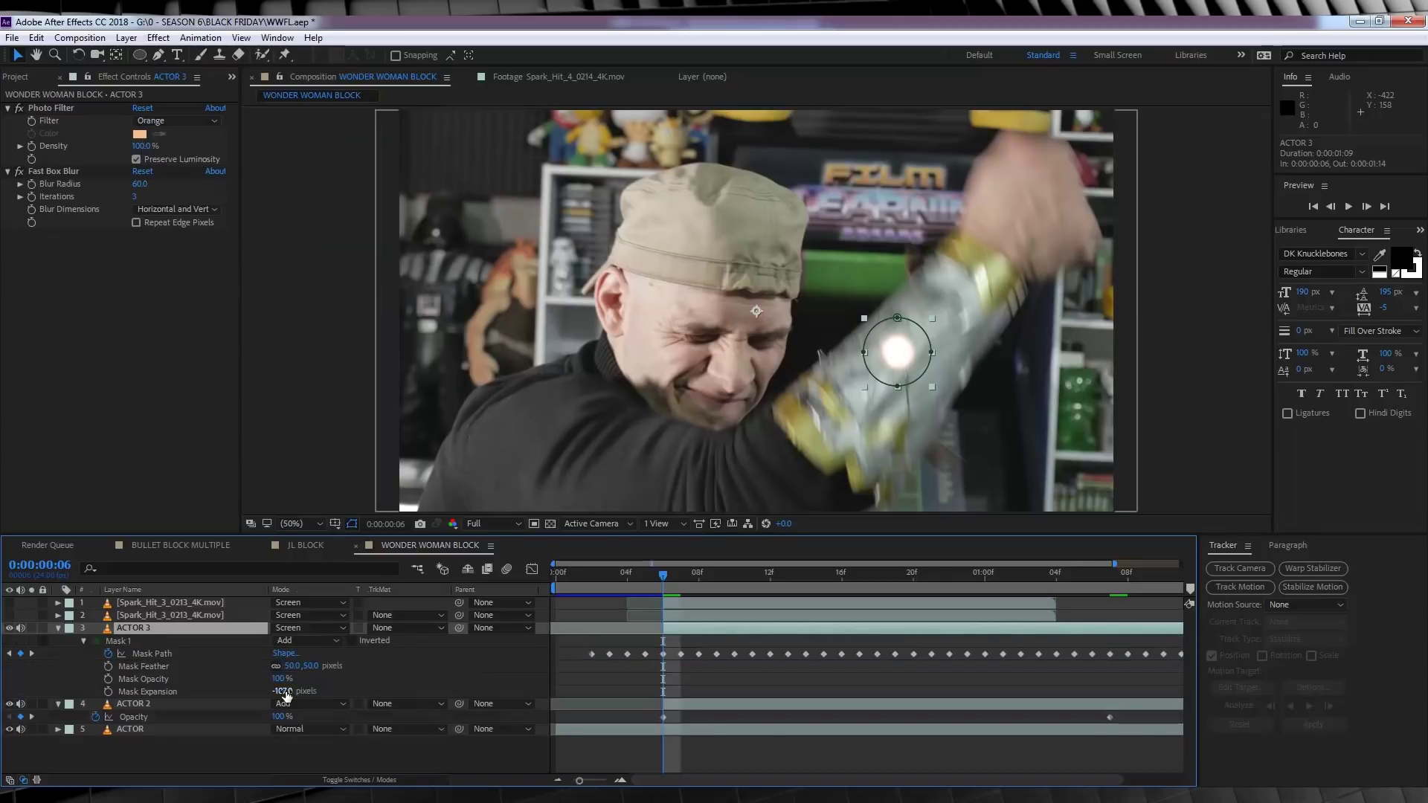
{"action": "left_click_drag", "start_coordinate": [282, 691], "coordinate": [358, 691]}
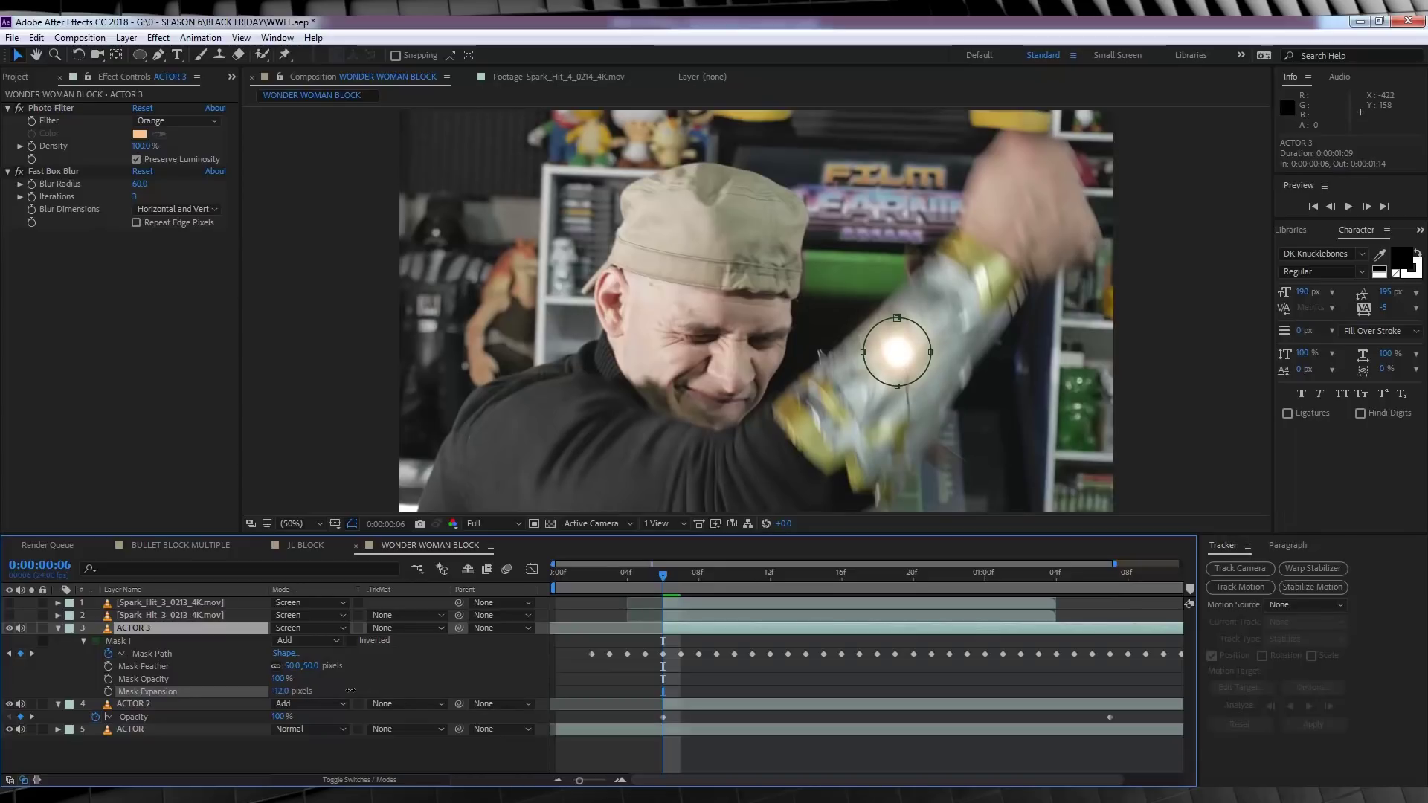
{"action": "left_click", "coordinate": [400, 687]}
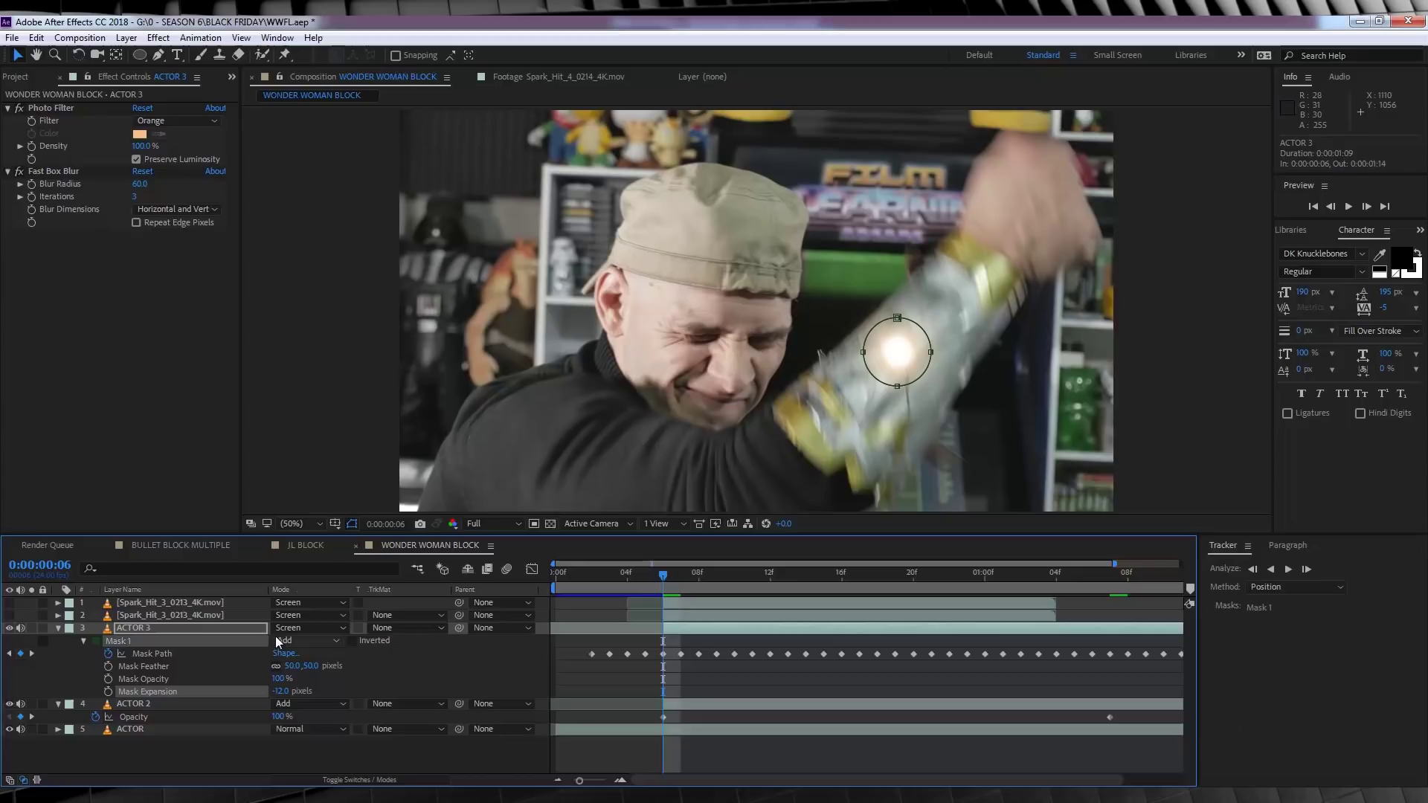
Collapse ACTOR 3, deselect all layers and play a preview of the fading heat glow.
{"action": "left_click", "coordinate": [64, 631]}
{"action": "left_click", "coordinate": [493, 711]}
{"action": "key", "text": "space"}
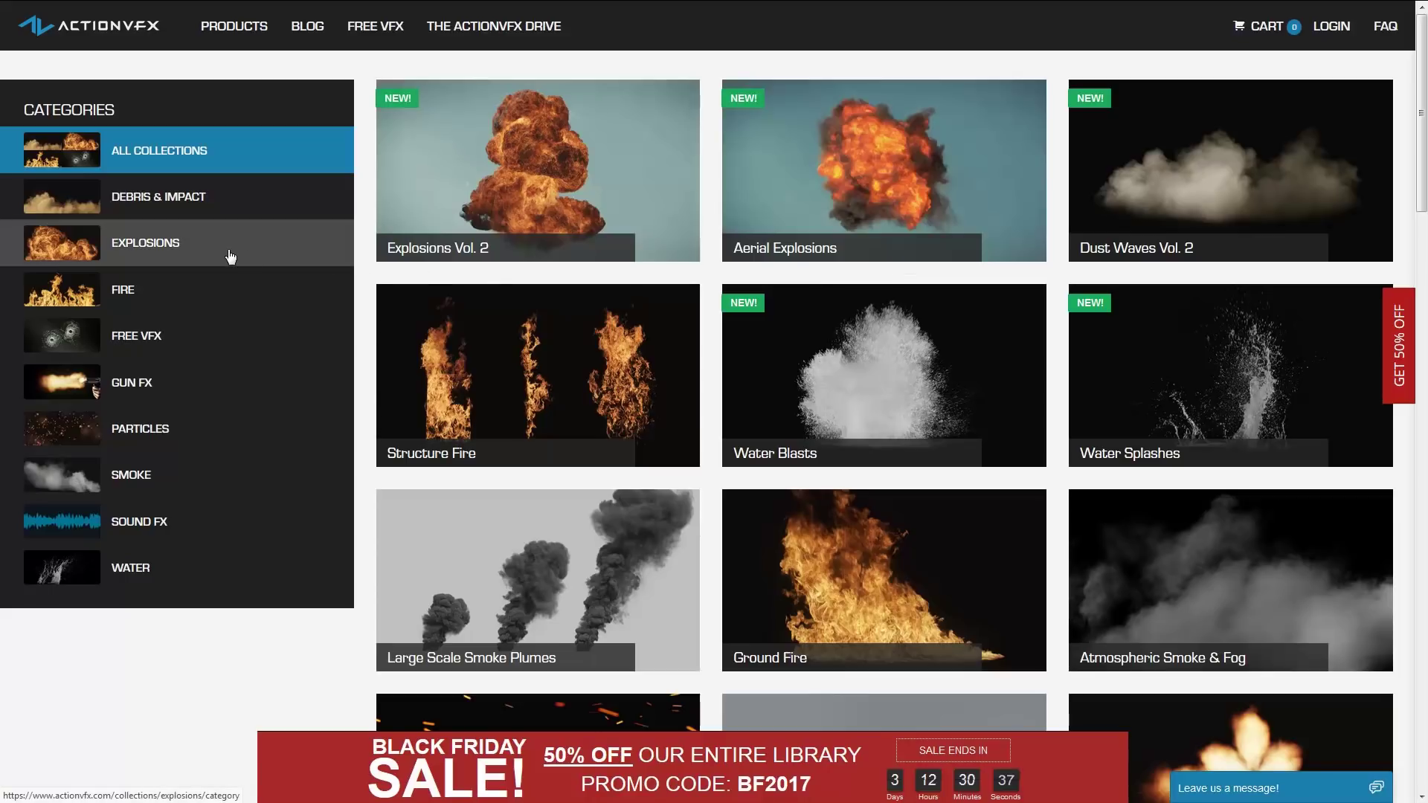
Select FREE VFX in the ActionVFX Categories sidebar to list the free collections.
{"action": "left_click", "coordinate": [148, 341]}
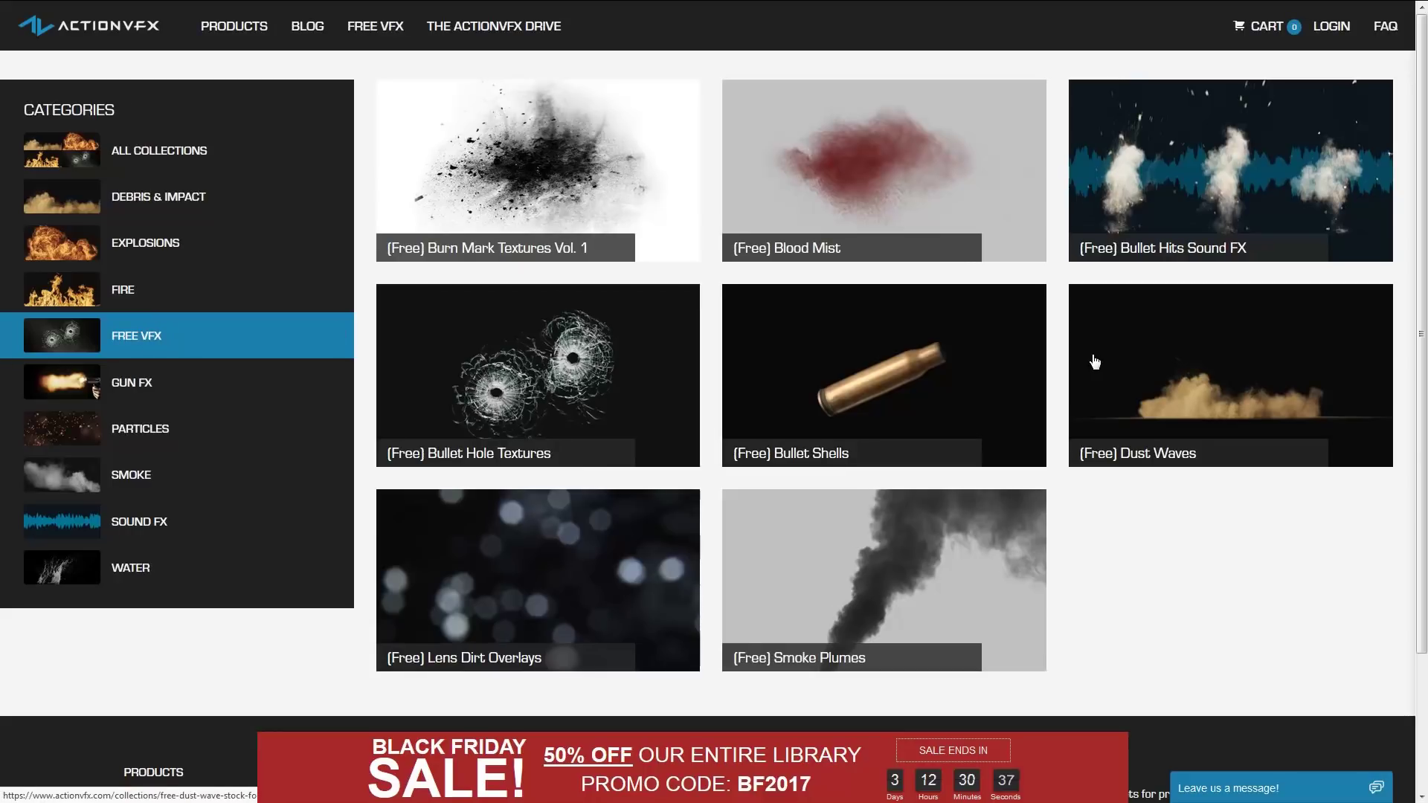